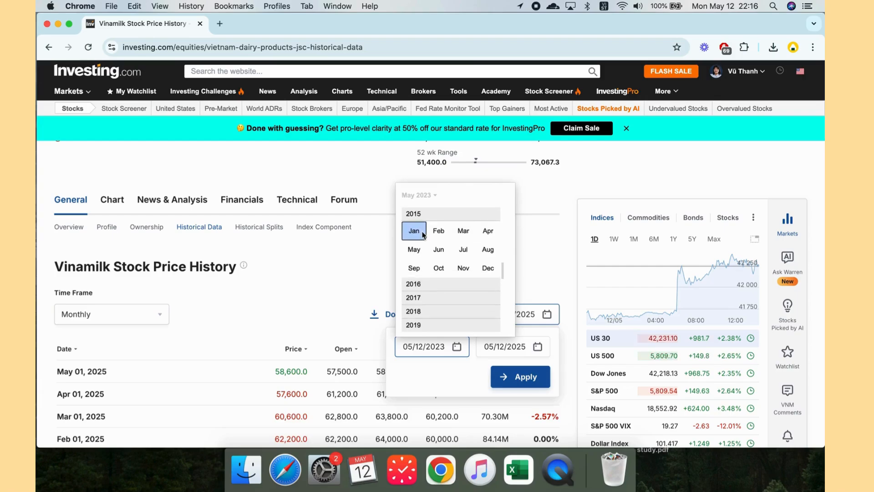
Step: Set the monthly history range to start from January 2015 (01/12/2015 – 05/12/2025) and download the data
{"action": "left_click", "coordinate": [421, 233]}
{"action": "left_click", "coordinate": [510, 383]}
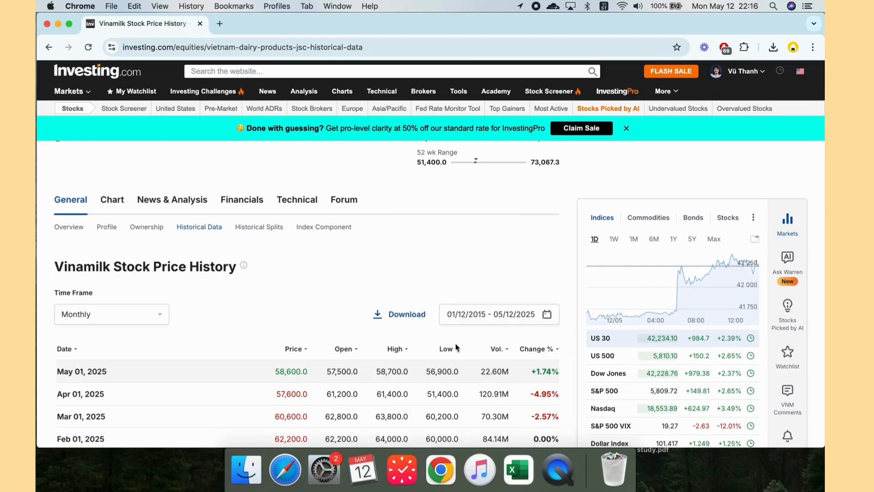
{"action": "left_click", "coordinate": [412, 323]}
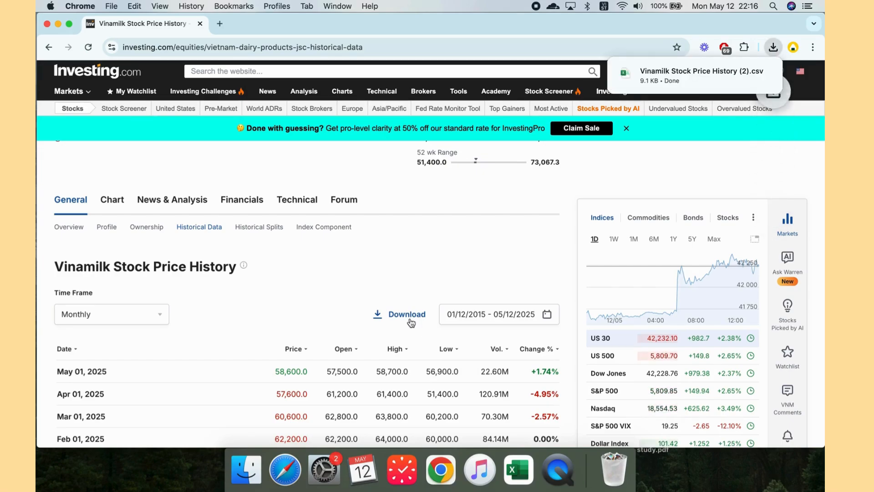
Step: Open the downloaded Vinamilk Stock Price History (2) CSV file in Excel
{"action": "left_click", "coordinate": [715, 69]}
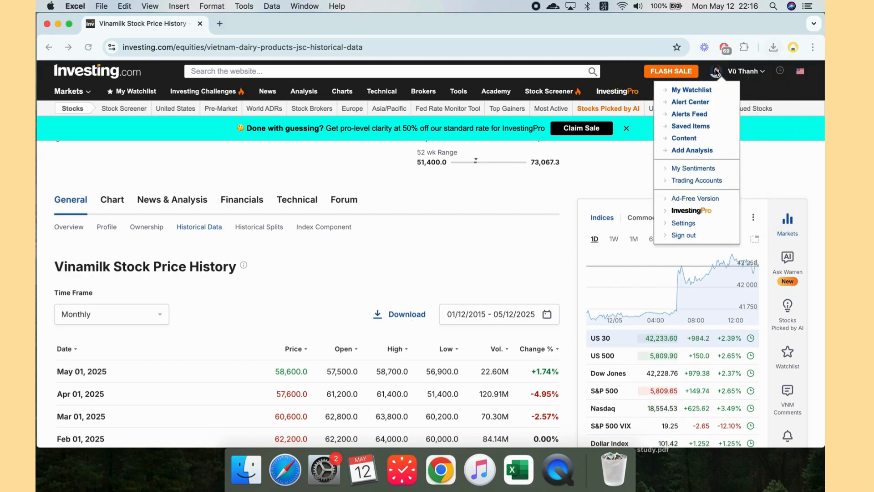
{"action": "left_click", "coordinate": [773, 47]}
{"action": "left_click", "coordinate": [693, 91]}
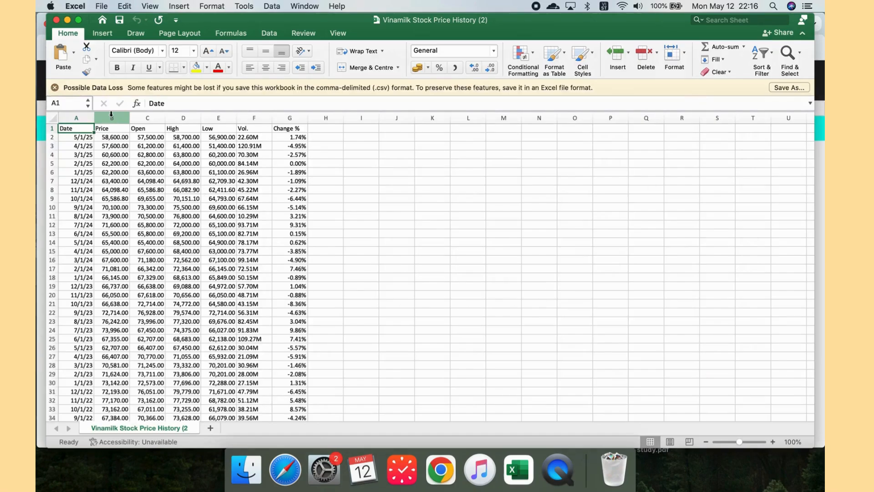
Step: Copy the Price column from the CSV and paste it into column B of the Efficient Frontier workbook
{"action": "left_click", "coordinate": [111, 115]}
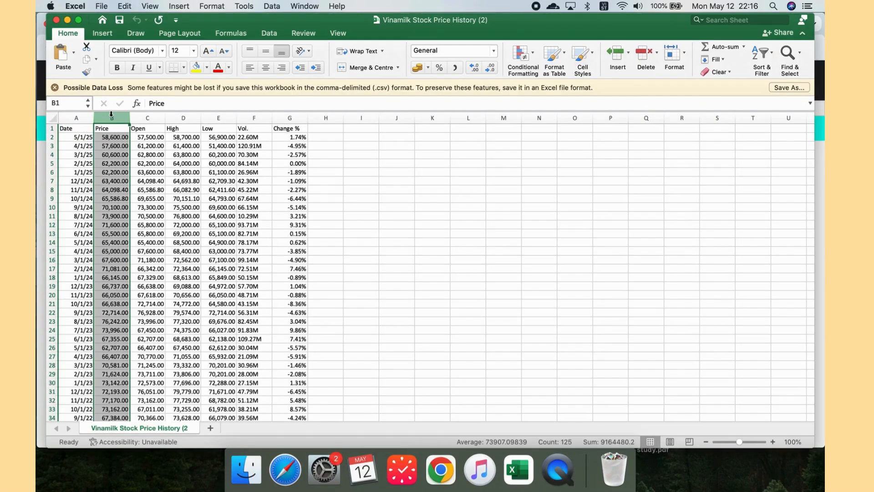
{"action": "key", "text": "super+c"}
{"action": "key", "text": "ctrl+Up"}
{"action": "left_click", "coordinate": [585, 398]}
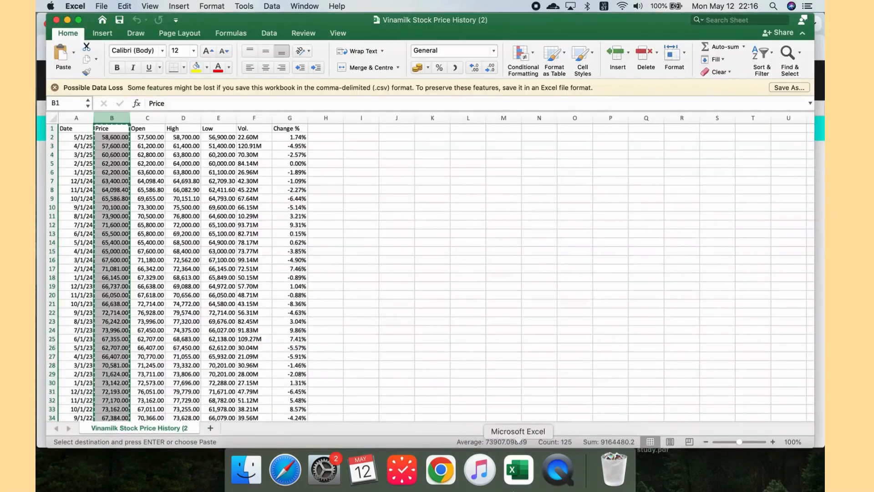
{"action": "right_click", "coordinate": [519, 469]}
{"action": "left_click", "coordinate": [554, 336]}
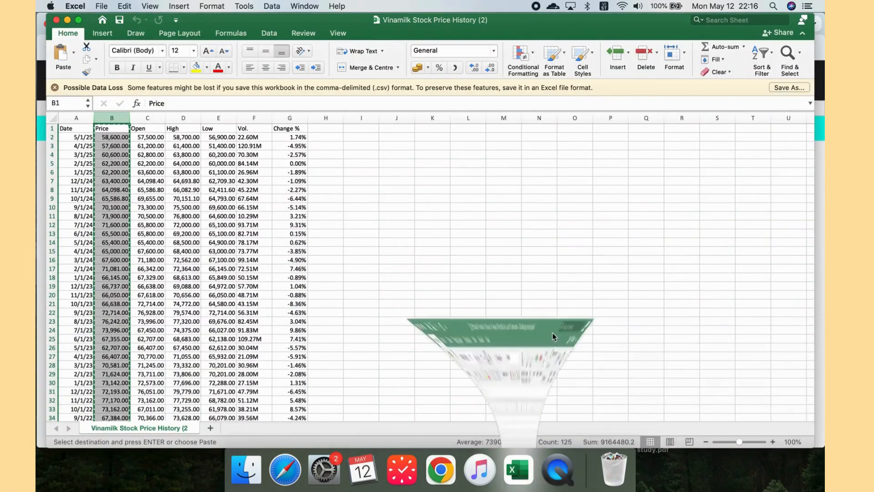
{"action": "left_click", "coordinate": [81, 110]}
{"action": "left_click", "coordinate": [106, 110]}
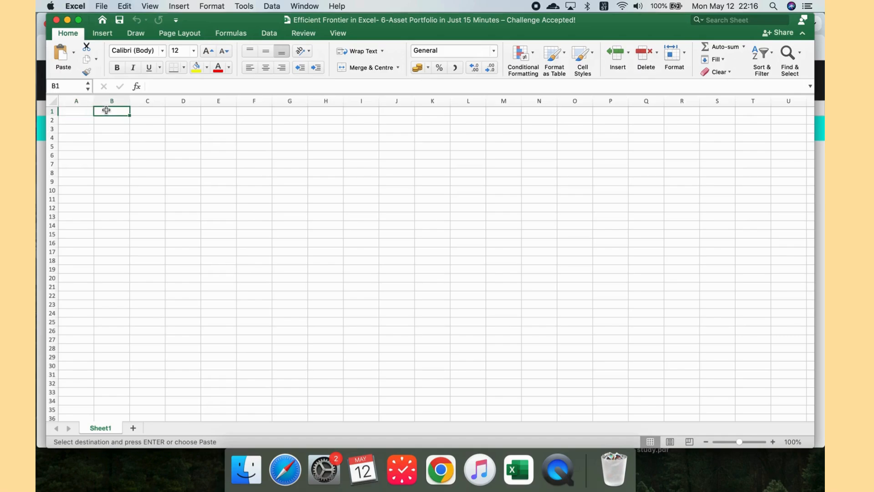
{"action": "key", "text": "super+v"}
Step: Rename the pasted column's header in B1 to VNM
{"action": "left_click", "coordinate": [101, 110]}
{"action": "type", "text": "V"}
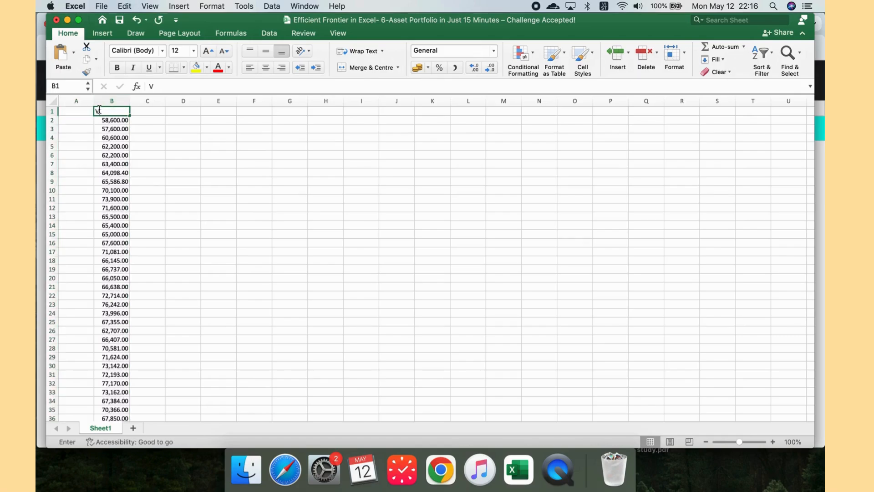
{"action": "type", "text": "NM"}
Step: Search Google for TLG investing.com price history
{"action": "left_click", "coordinate": [168, 171]}
{"action": "key", "text": "ctrl+Up"}
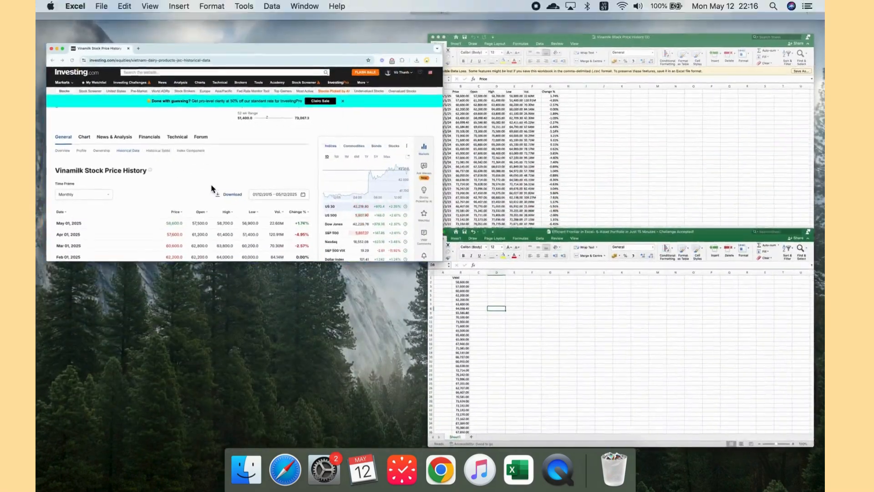
{"action": "left_click", "coordinate": [212, 188]}
{"action": "scroll", "coordinate": [219, 130], "scroll_direction": "left", "scroll_amount": 5}
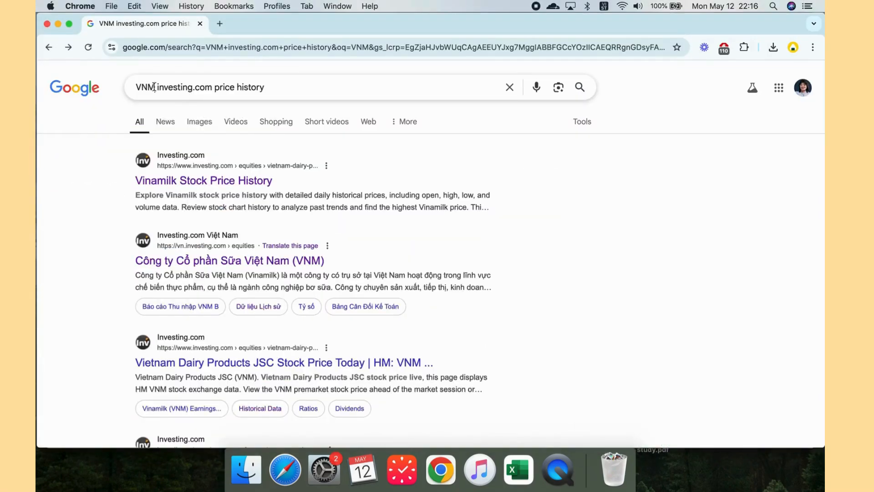
{"action": "left_click", "coordinate": [155, 86]}
{"action": "key", "text": "super+a"}
{"action": "double_click", "coordinate": [152, 87]}
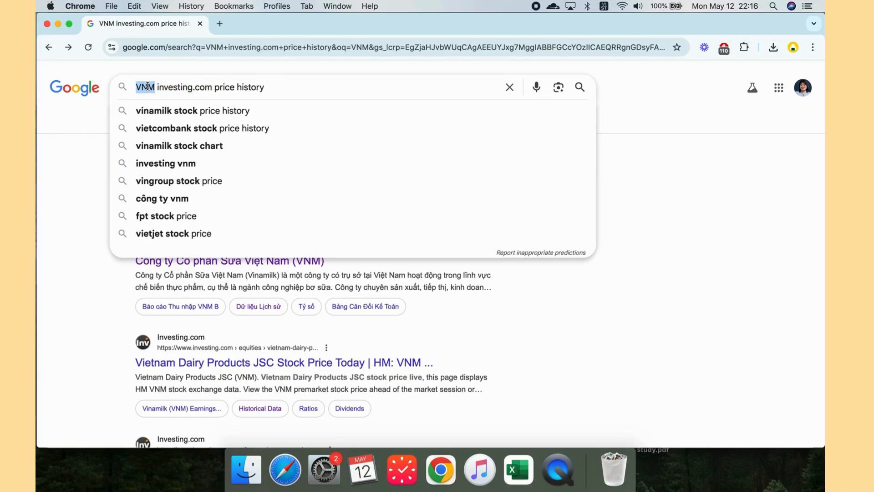
{"action": "type", "text": "TLG"}
{"action": "key", "text": "BackSpace"}
{"action": "key", "text": "BackSpace"}
{"action": "key", "text": "BackSpace"}
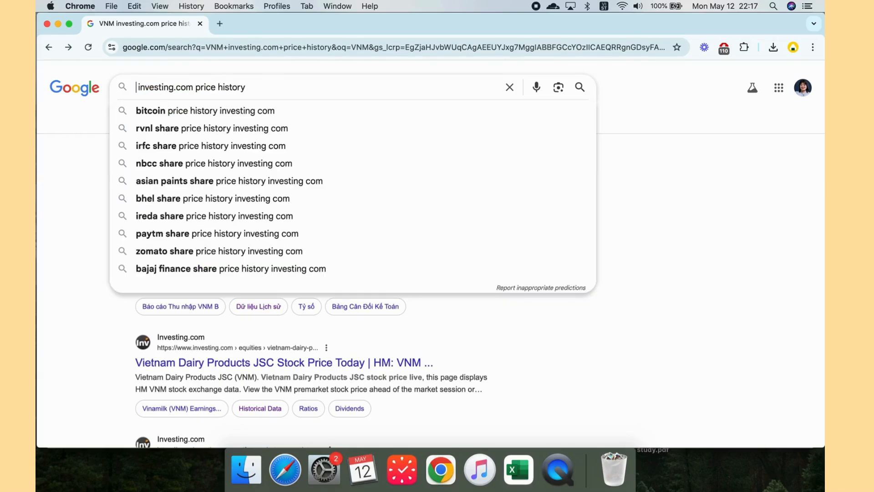
{"action": "type", "text": "TLG"}
{"action": "key", "text": "Return"}
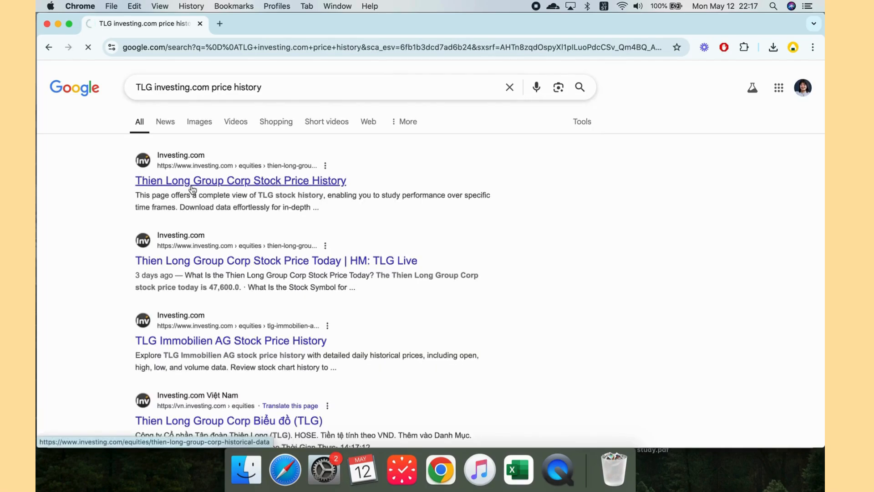
Step: Open the Thien Long Group Corp Stock Price History page
{"action": "left_click", "coordinate": [192, 181]}
{"action": "scroll", "coordinate": [159, 318], "scroll_direction": "down", "scroll_amount": 2}
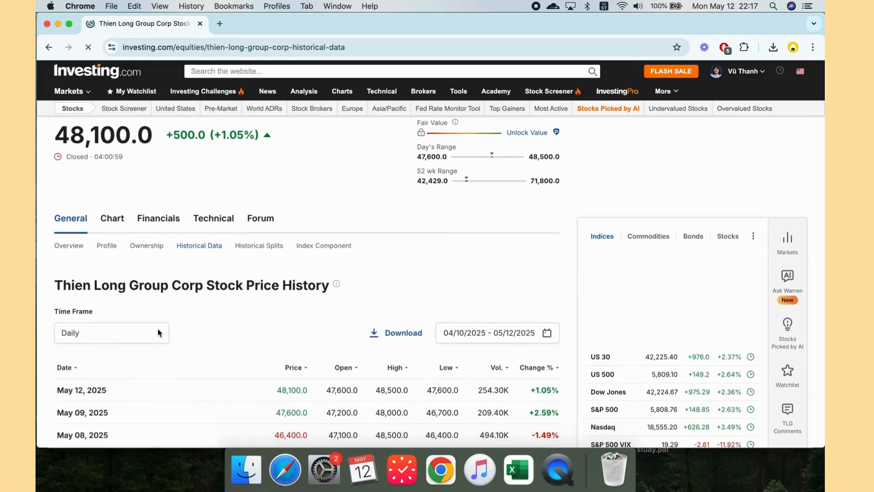
{"action": "scroll", "coordinate": [158, 333], "scroll_direction": "down", "scroll_amount": 1}
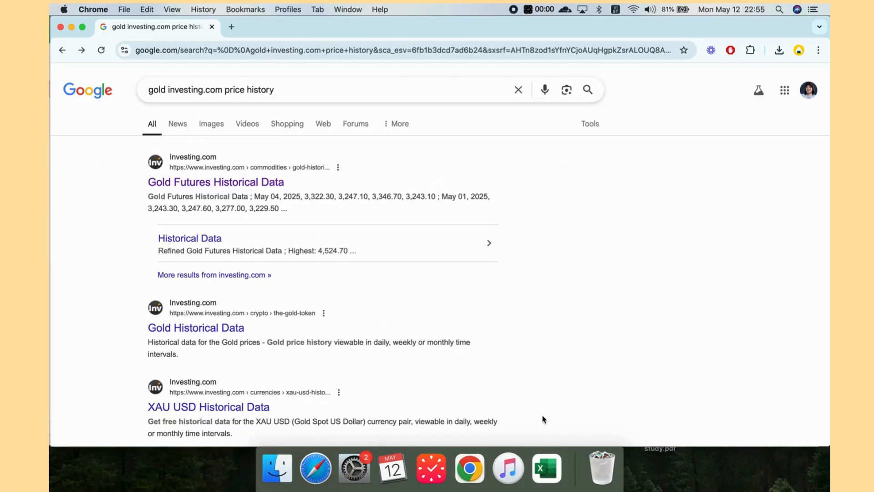
Step: Copy the ticker headers VNM through Gold W from A2:F2 into H2:M2
{"action": "key", "text": "ctrl+Up"}
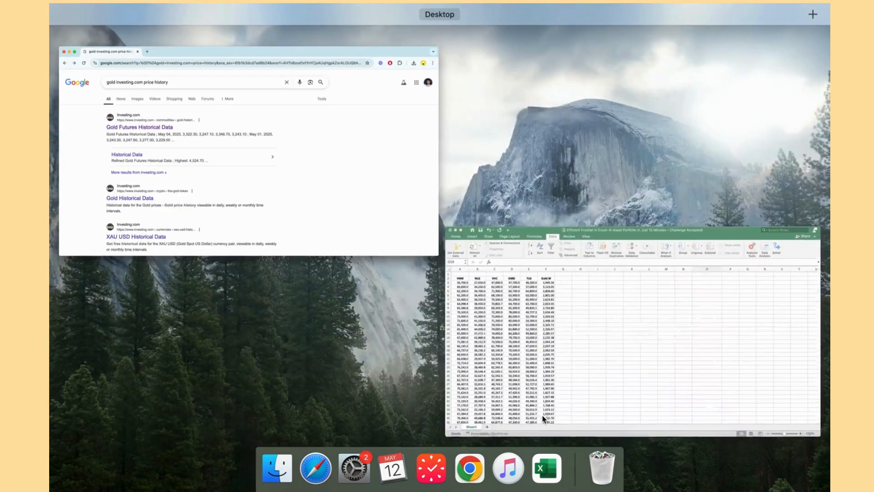
{"action": "left_click", "coordinate": [545, 405]}
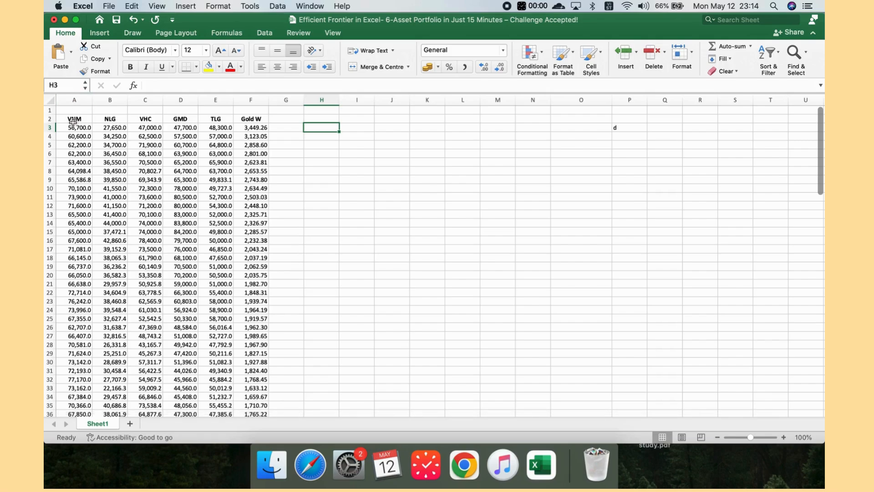
{"action": "left_click_drag", "start_coordinate": [72, 119], "coordinate": [250, 119]}
{"action": "key", "text": "super+c"}
{"action": "left_click", "coordinate": [322, 119]}
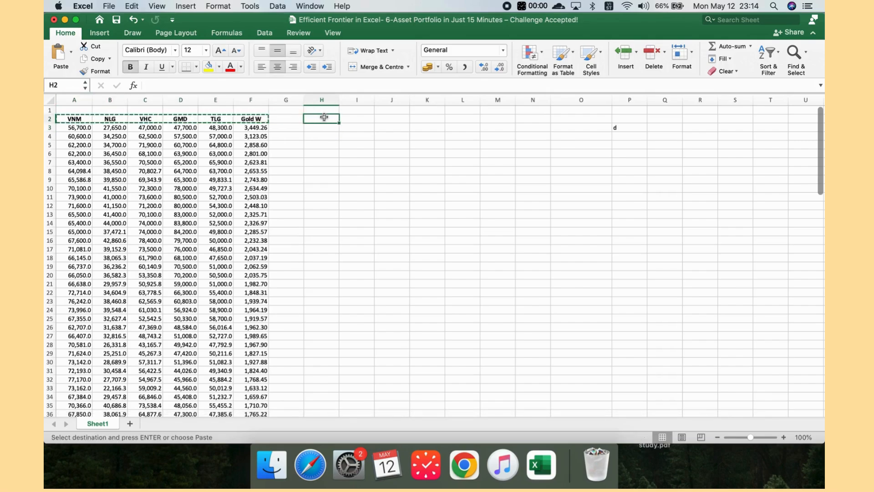
{"action": "key", "text": "super+v"}
Step: Enter the return formula =(A3-A4)/A4 in H3
{"action": "left_click", "coordinate": [321, 128]}
{"action": "type", "text": "=("}
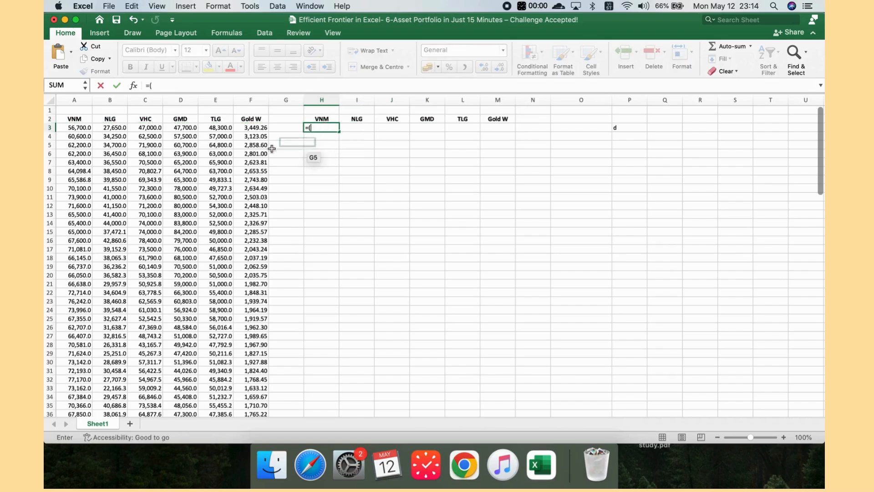
{"action": "left_click", "coordinate": [86, 128]}
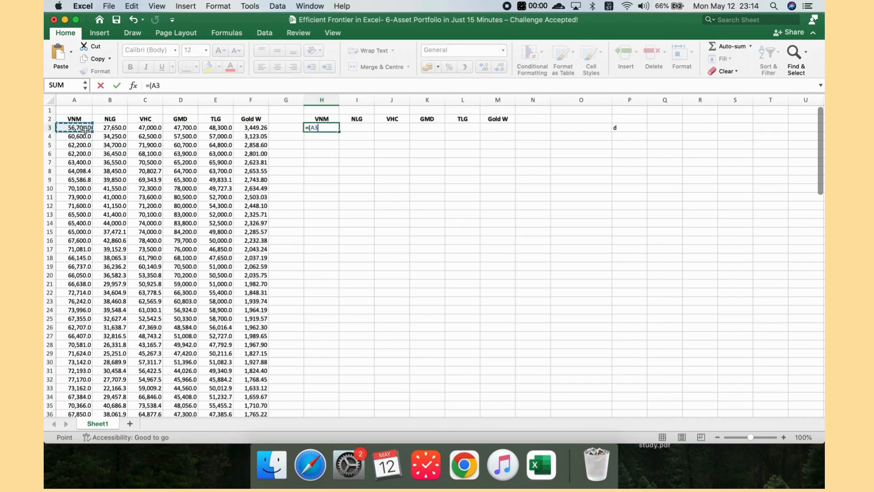
{"action": "type", "text": "-"}
{"action": "left_click", "coordinate": [88, 137]}
{"action": "type", "text": ")"}
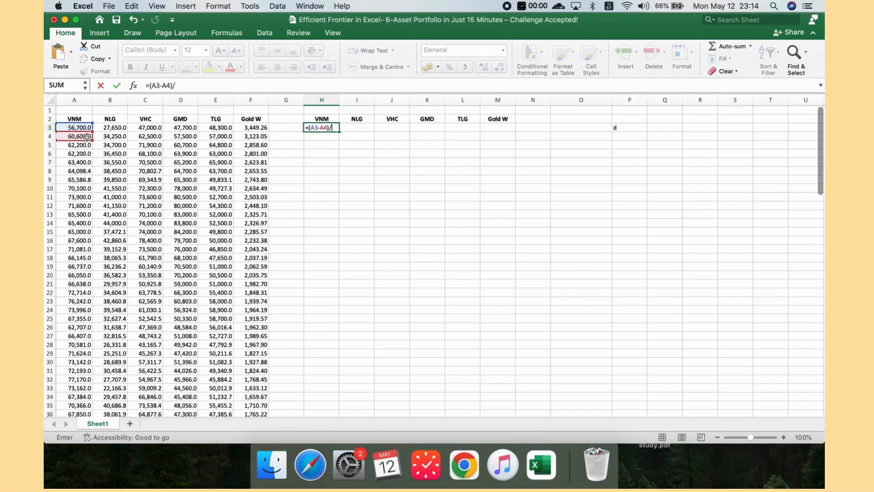
{"action": "type", "text": "/"}
{"action": "left_click", "coordinate": [67, 138]}
{"action": "key", "text": "Return"}
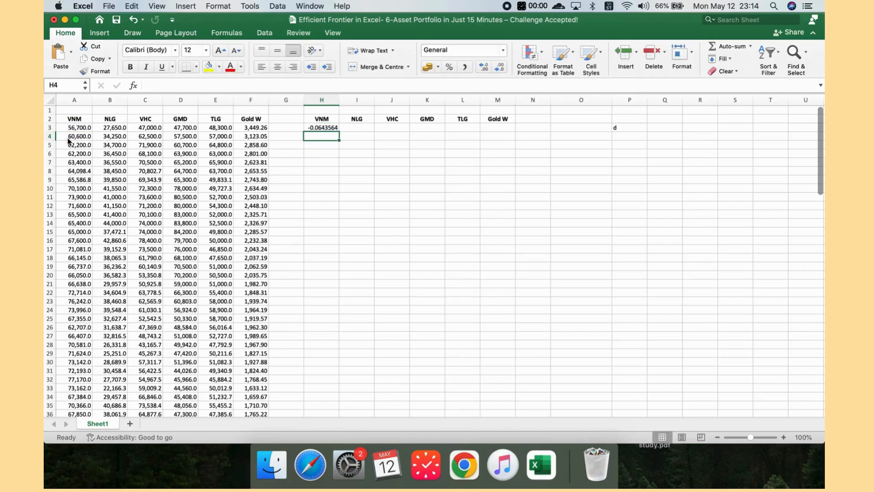
Step: Fill the H3 return formula across columns H to M and down the data rows
{"action": "left_click", "coordinate": [328, 128]}
{"action": "left_click_drag", "start_coordinate": [339, 131], "coordinate": [512, 390]}
{"action": "scroll", "coordinate": [478, 228], "scroll_direction": "up", "scroll_amount": 20}
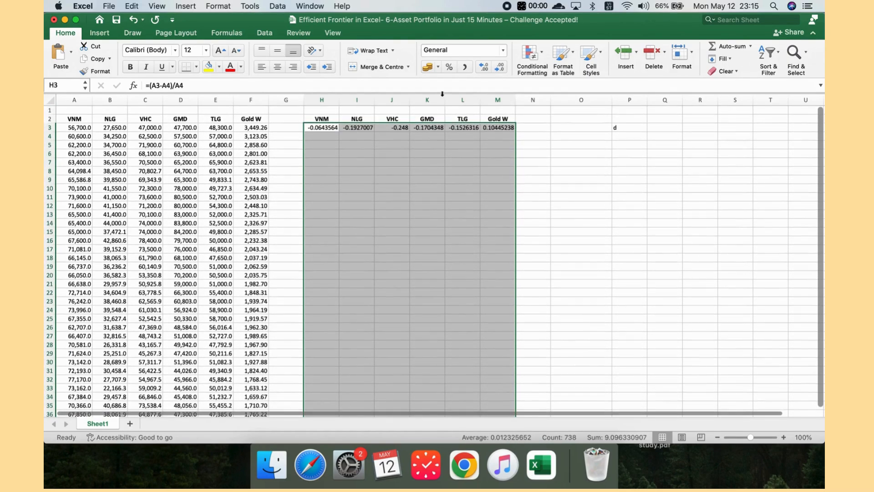
Step: Format the return range as percentages with two decimal places
{"action": "left_click", "coordinate": [449, 67]}
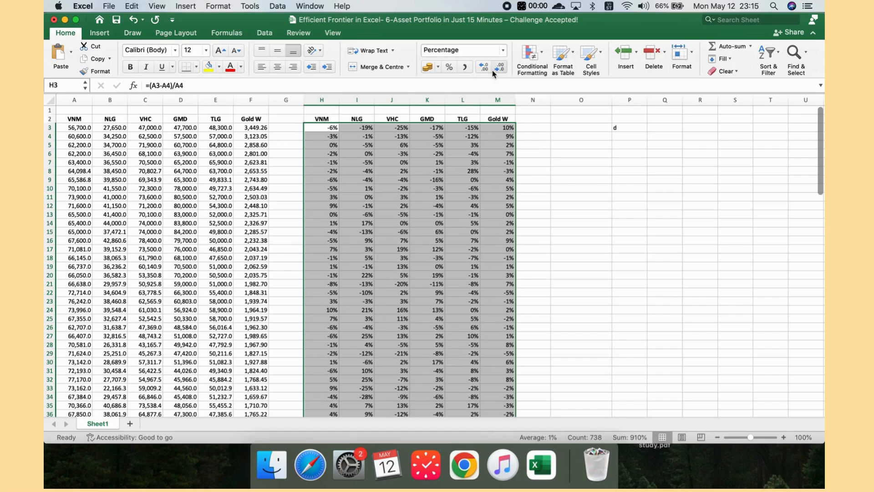
{"action": "left_click", "coordinate": [484, 67]}
{"action": "left_click", "coordinate": [484, 68]}
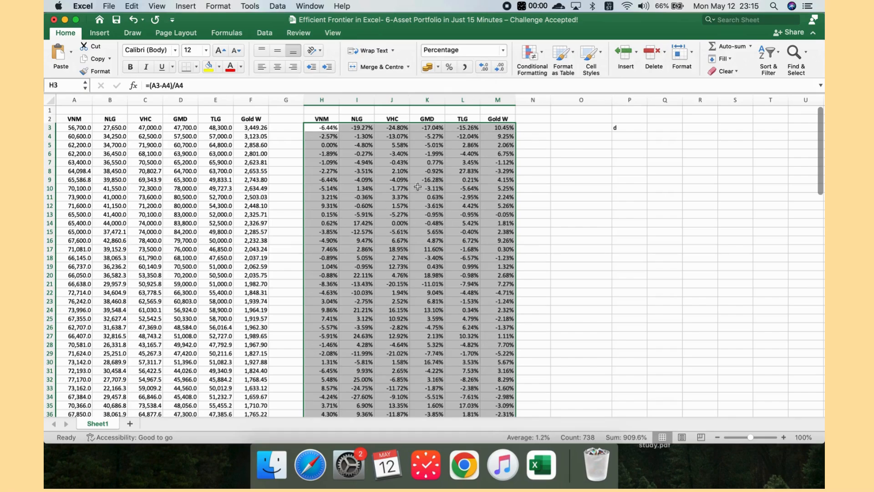
Step: Label cell O4 as Standard deviation below the Return label
{"action": "left_click", "coordinate": [427, 197]}
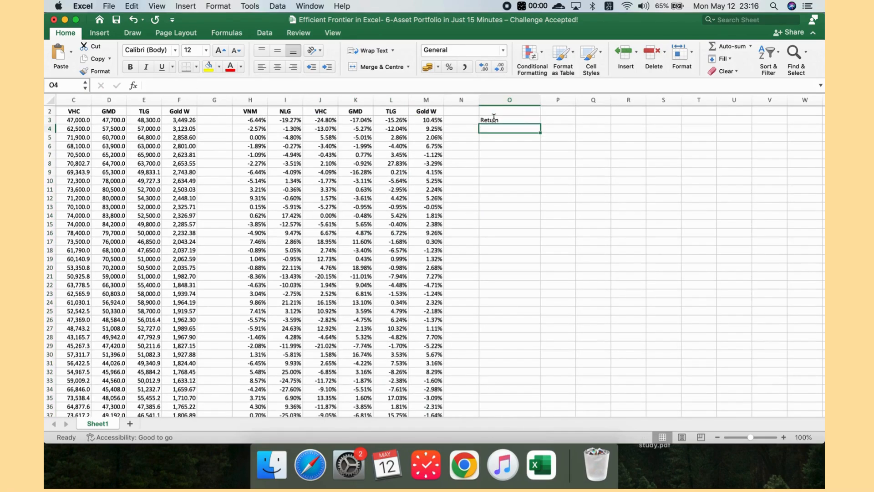
{"action": "type", "text": "Standard deviation"}
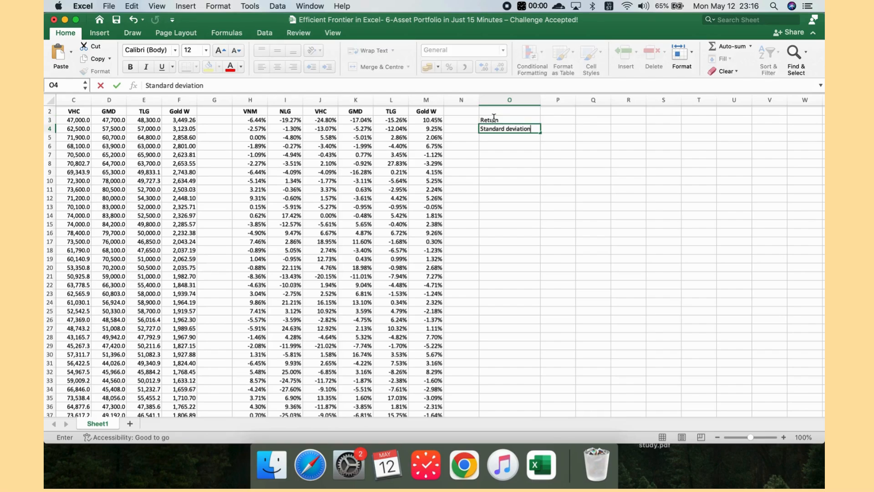
{"action": "key", "text": "Return"}
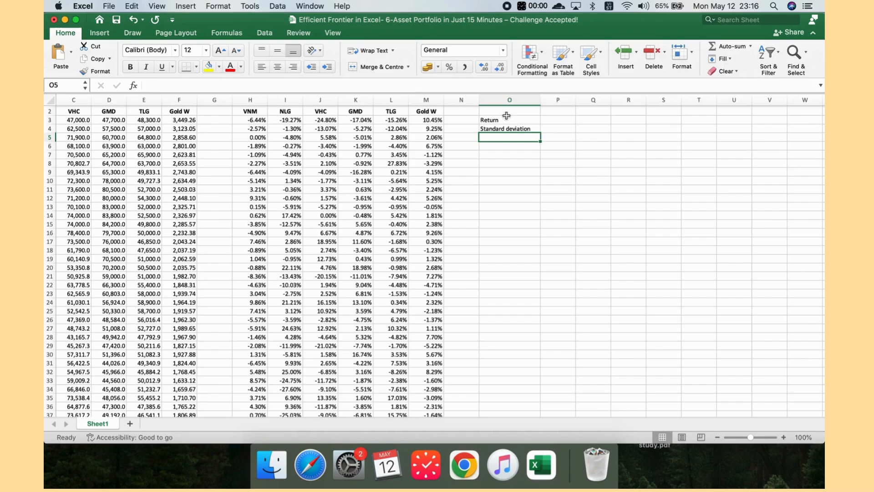
Step: Copy the return headers H2:M2 into P2:U2
{"action": "left_click_drag", "start_coordinate": [250, 112], "coordinate": [426, 111]}
{"action": "key", "text": "cmd+c"}
{"action": "left_click", "coordinate": [558, 112]}
{"action": "key", "text": "cmd+v"}
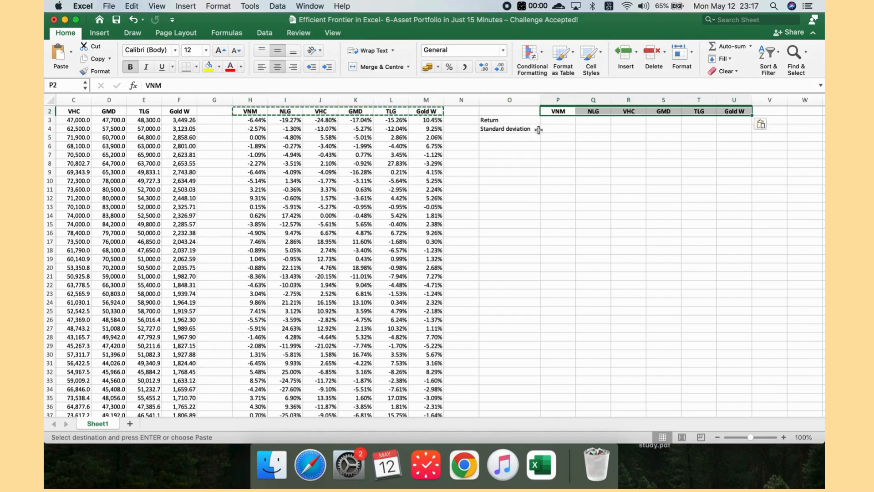
Step: Enter the annualised VNM return formula =(A3/A126)^(12/120)-1 in cell P3
{"action": "left_click", "coordinate": [563, 119]}
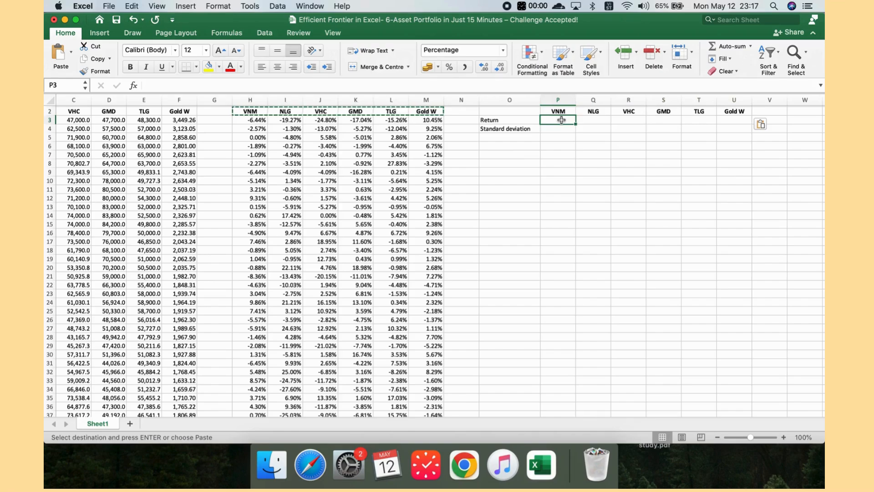
{"action": "type", "text": "="}
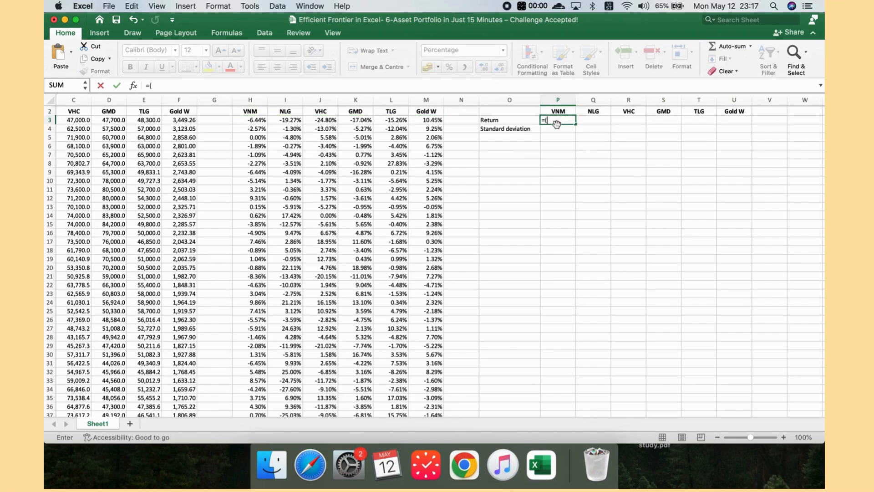
{"action": "type", "text": "("}
{"action": "scroll", "coordinate": [557, 124], "scroll_direction": "left", "scroll_amount": 5}
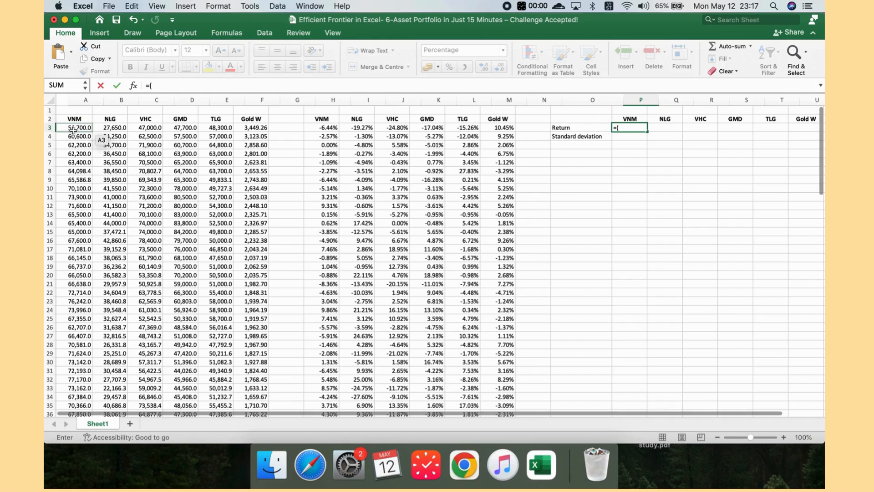
{"action": "left_click", "coordinate": [72, 128]}
{"action": "type", "text": "/"}
{"action": "scroll", "coordinate": [100, 255], "scroll_direction": "down", "scroll_amount": 20}
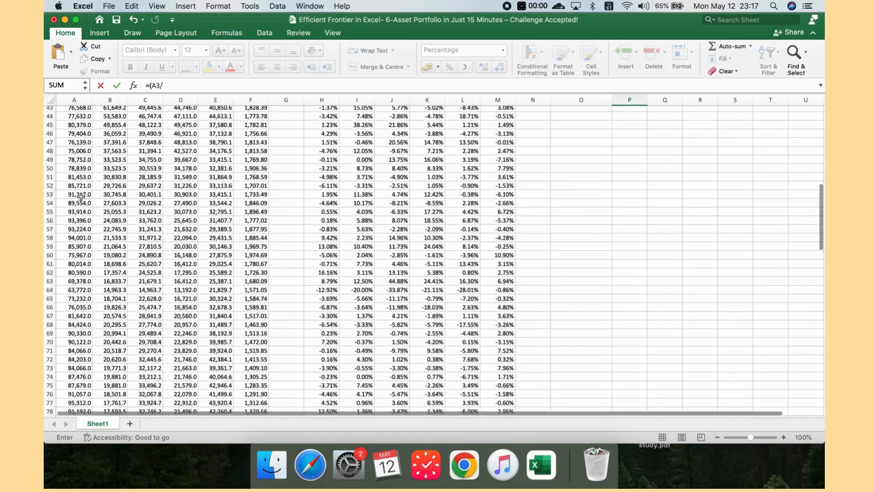
{"action": "scroll", "coordinate": [100, 255], "scroll_direction": "down", "scroll_amount": 2}
{"action": "left_click", "coordinate": [75, 308]}
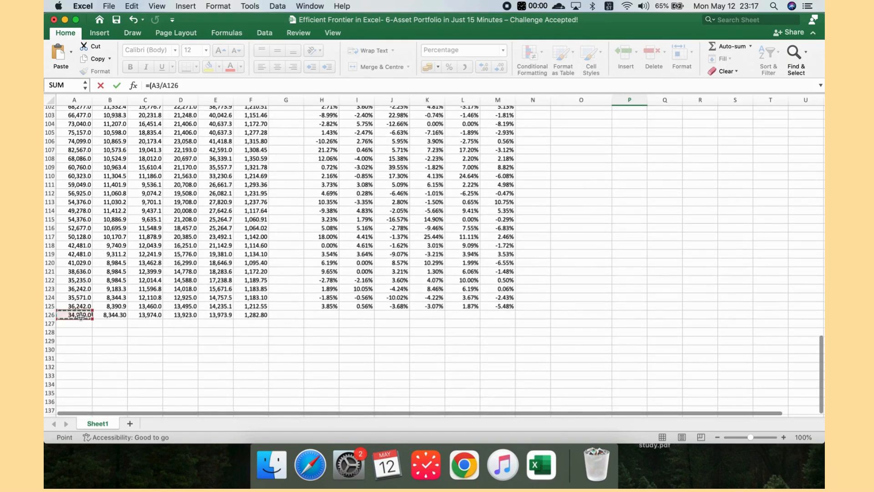
{"action": "scroll", "coordinate": [162, 283], "scroll_direction": "up", "scroll_amount": 20}
{"action": "scroll", "coordinate": [162, 283], "scroll_direction": "down", "scroll_amount": 1}
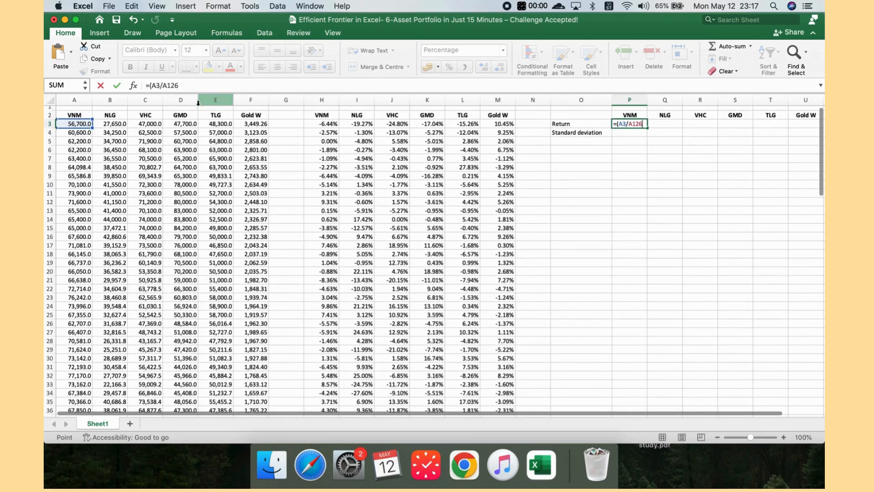
{"action": "left_click", "coordinate": [182, 86]}
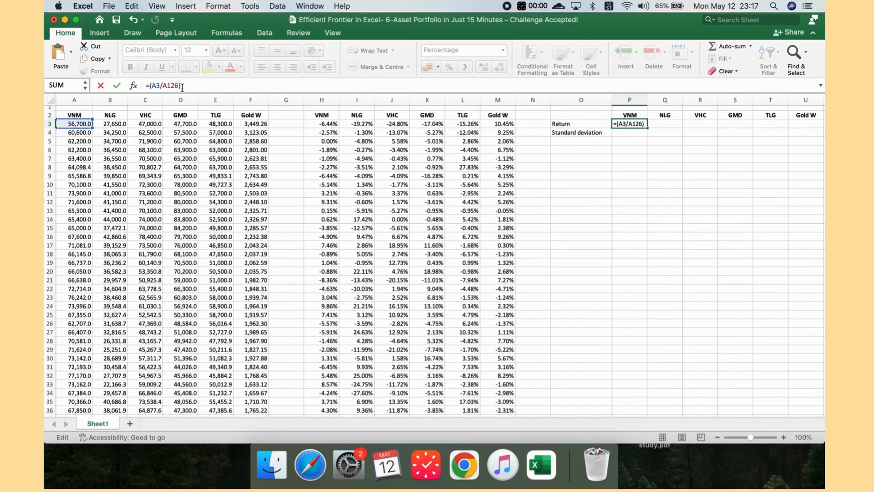
{"action": "type", "text": ")^(12/120)"}
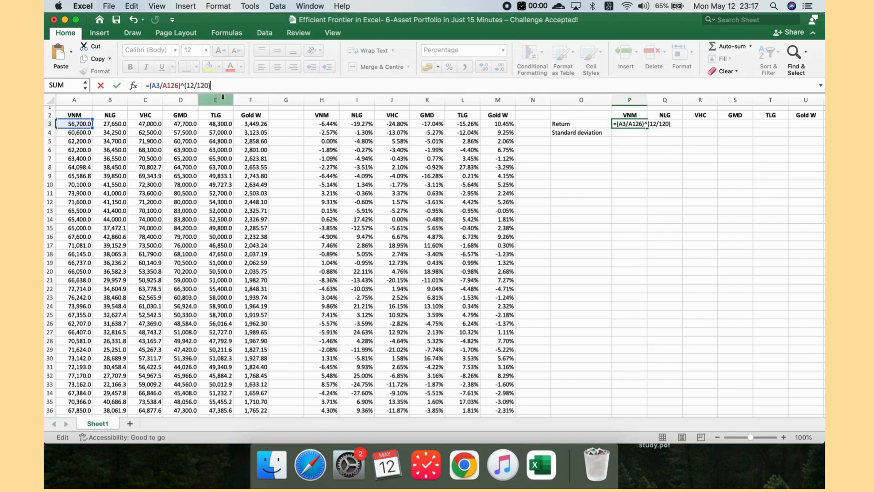
{"action": "type", "text": " -1"}
{"action": "key", "text": "Return"}
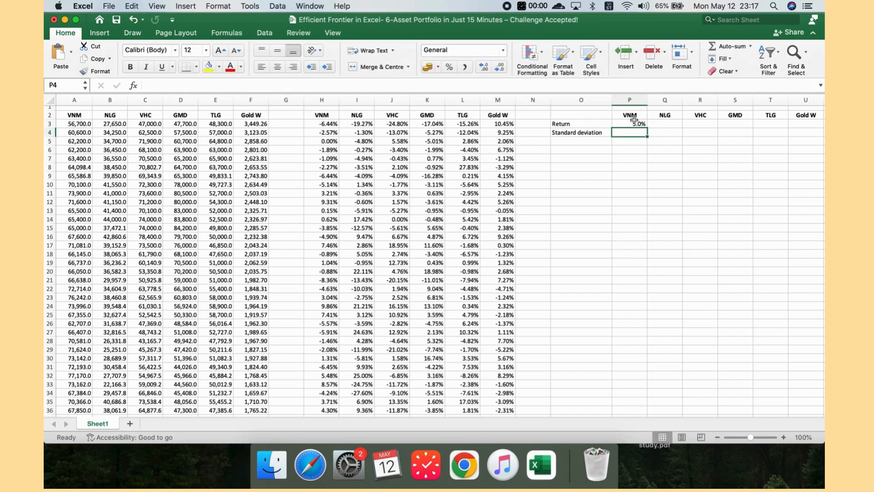
Step: Fill the return formula across P3:U3 for all six assets and show two decimal places
{"action": "left_click", "coordinate": [634, 121]}
{"action": "left_click_drag", "start_coordinate": [647, 129], "coordinate": [808, 128]}
{"action": "scroll", "coordinate": [687, 158], "scroll_direction": "right", "scroll_amount": 1}
{"action": "scroll", "coordinate": [688, 159], "scroll_direction": "right", "scroll_amount": 1}
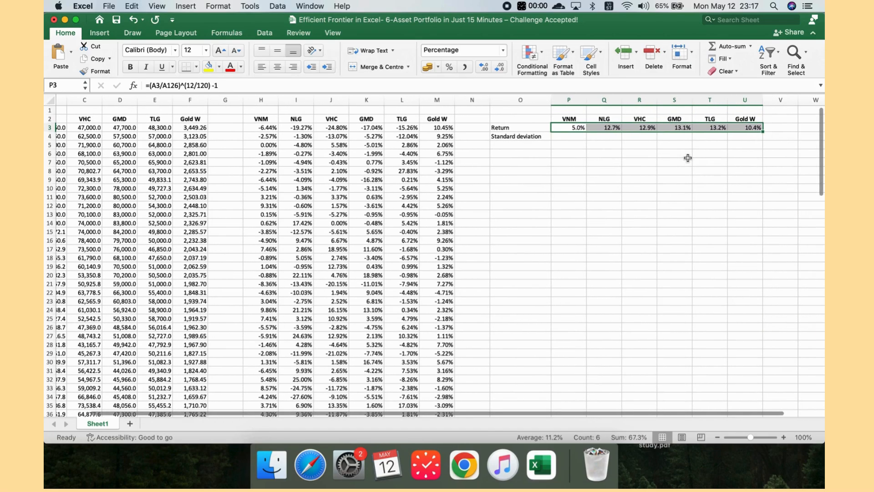
{"action": "left_click", "coordinate": [484, 72]}
Step: Enter the annualised standard deviation formula =STDEV.S(H3:H125)*SQRT(12) in cell P4
{"action": "left_click", "coordinate": [570, 138]}
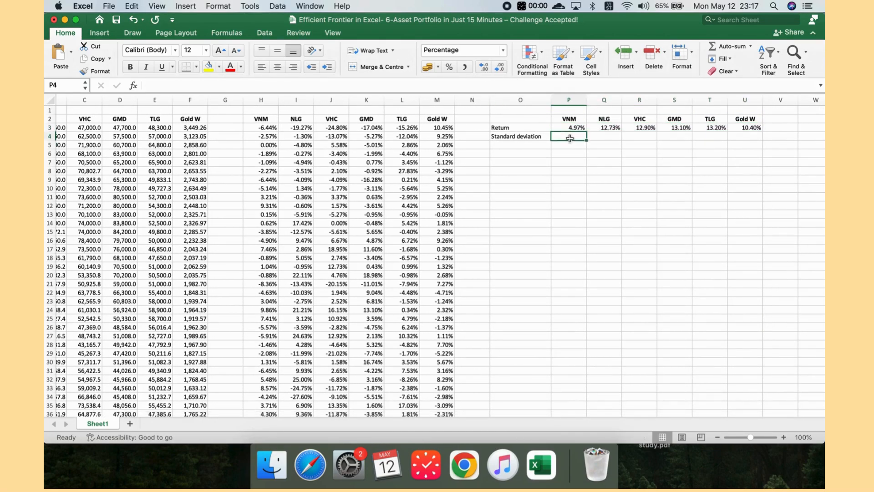
{"action": "type", "text": "="}
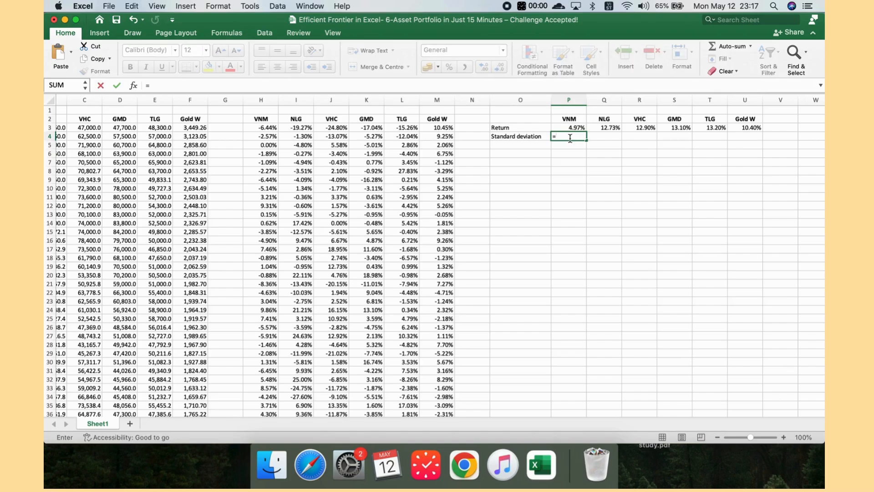
{"action": "type", "text": "st"}
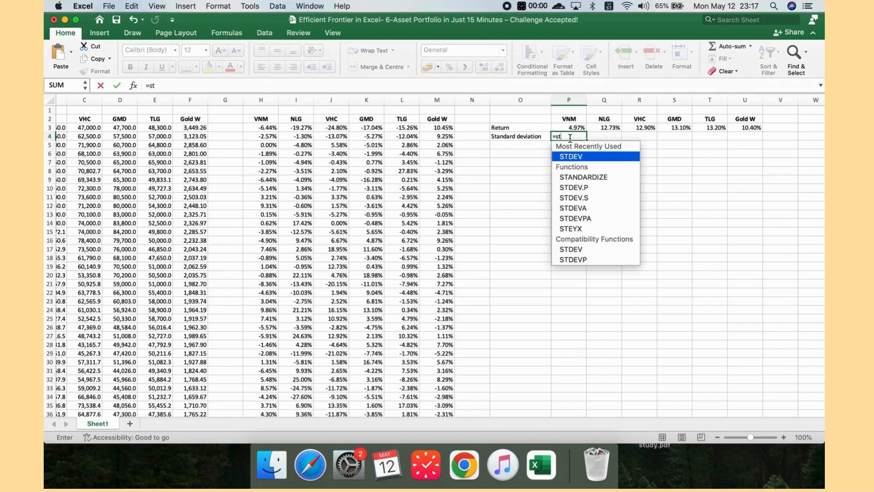
{"action": "double_click", "coordinate": [584, 197]}
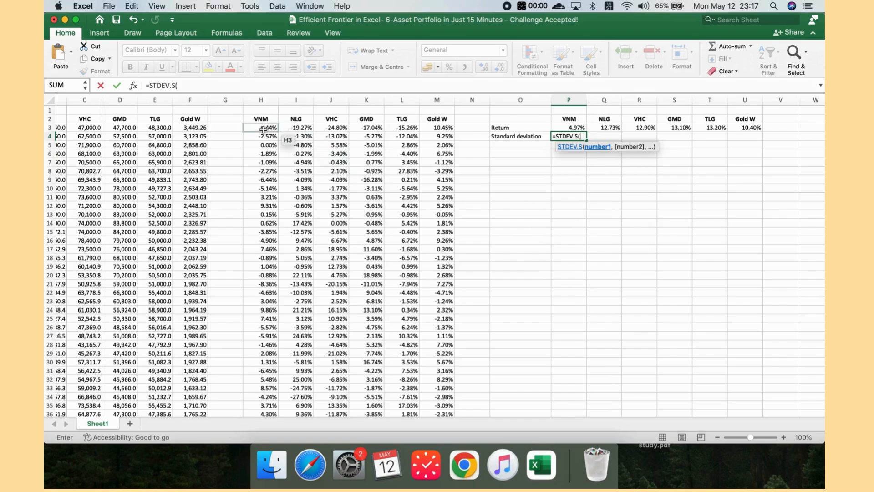
{"action": "left_click_drag", "start_coordinate": [265, 128], "coordinate": [270, 398]}
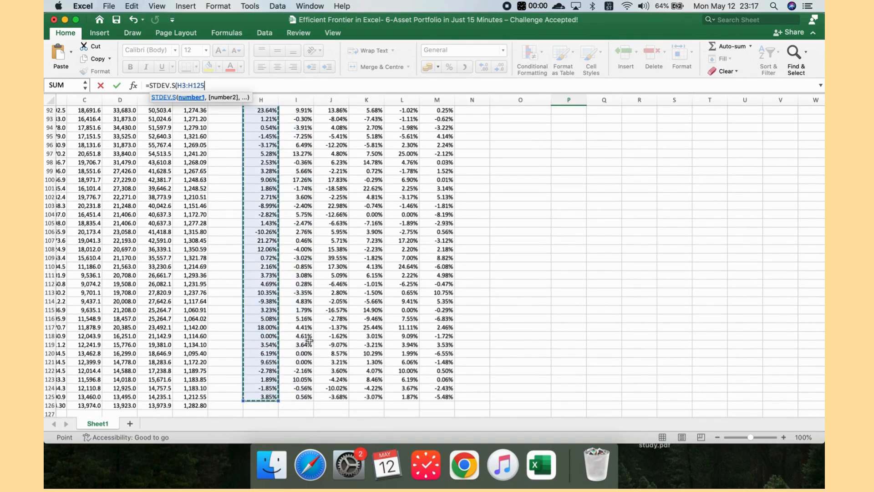
{"action": "type", "text": ")"}
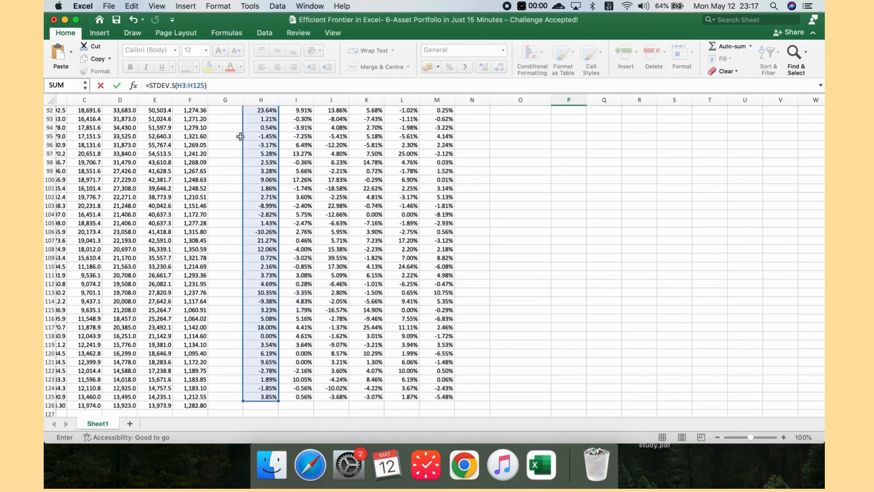
{"action": "type", "text": "*sq"}
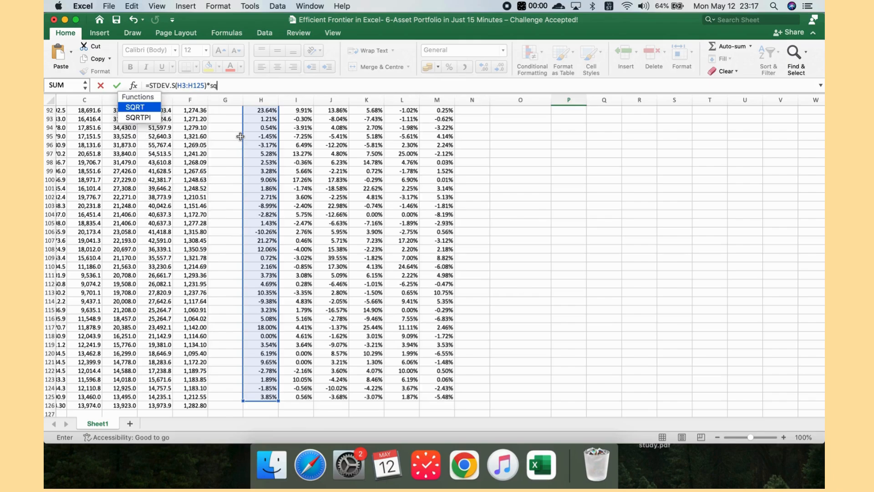
{"action": "double_click", "coordinate": [144, 110]}
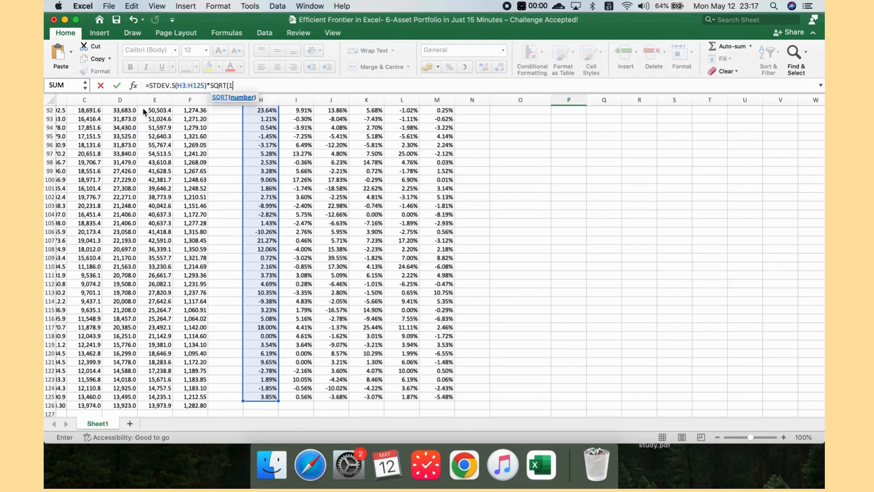
{"action": "type", "text": "12)"}
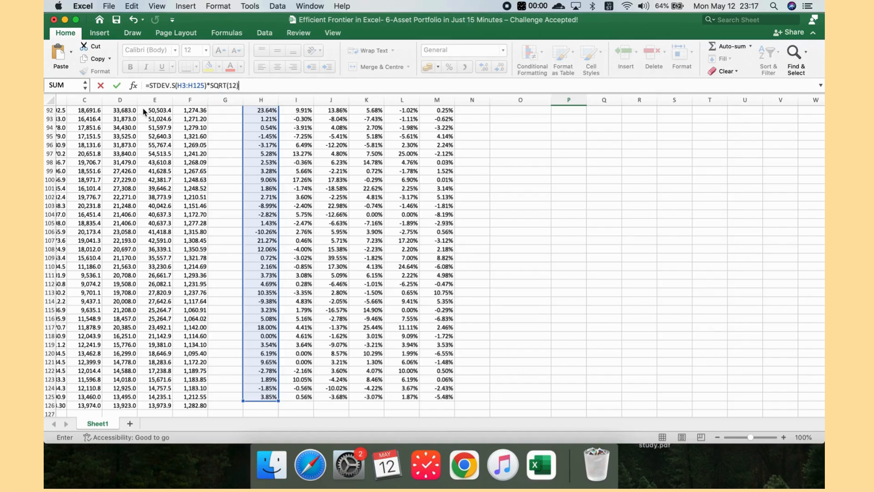
{"action": "key", "text": "Return"}
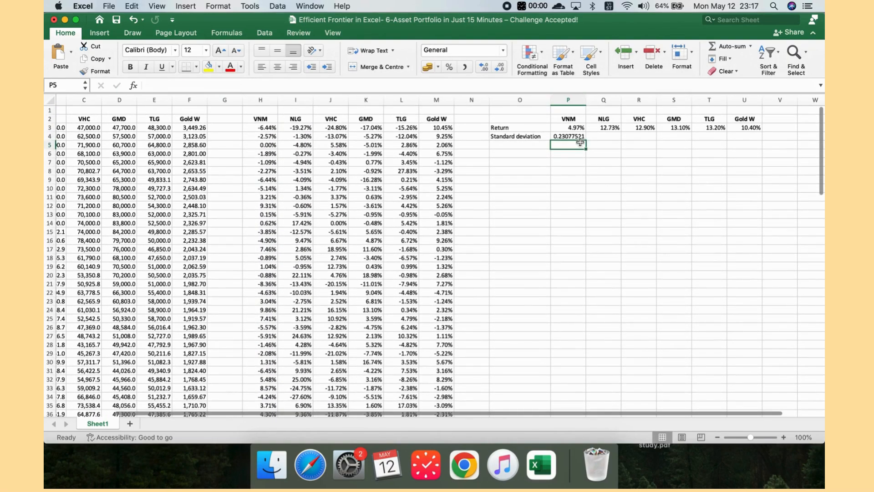
Step: Fill the standard deviation formula across P4:U4 and format it as percentages with one decimal place
{"action": "left_click", "coordinate": [576, 136]}
{"action": "left_click_drag", "start_coordinate": [586, 140], "coordinate": [757, 141]}
{"action": "left_click", "coordinate": [449, 67]}
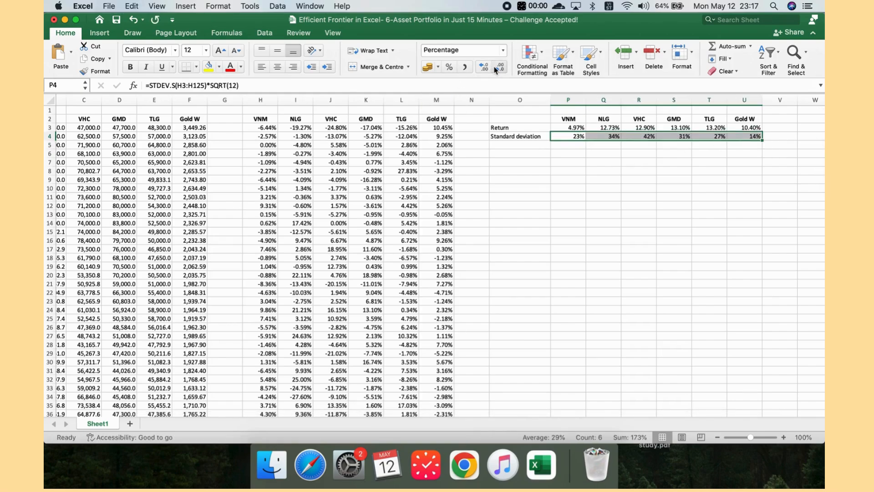
{"action": "left_click", "coordinate": [486, 68]}
Step: Label cell O6 as Covariance
{"action": "left_click", "coordinate": [514, 153]}
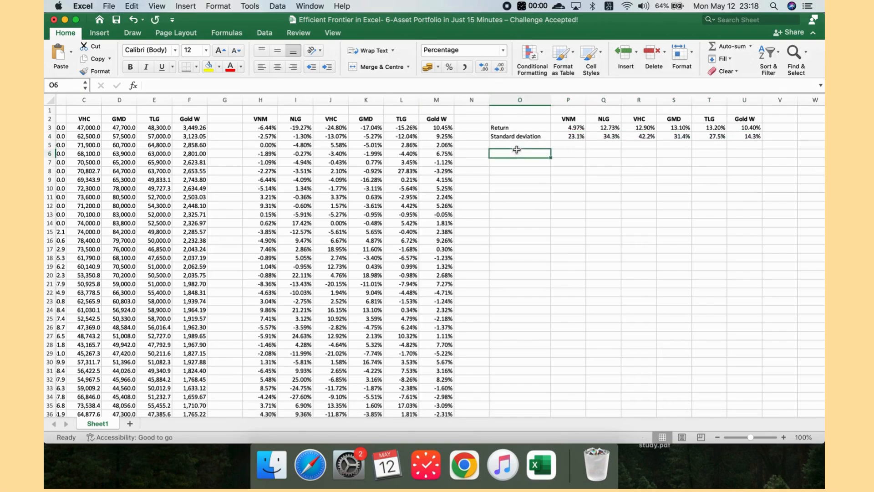
{"action": "type", "text": "Cov"}
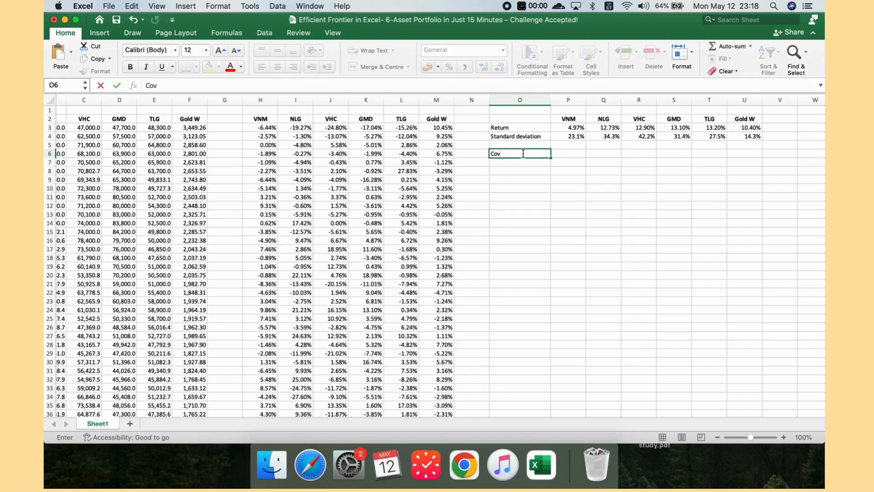
{"action": "type", "text": "ariance"}
{"action": "key", "text": "Return"}
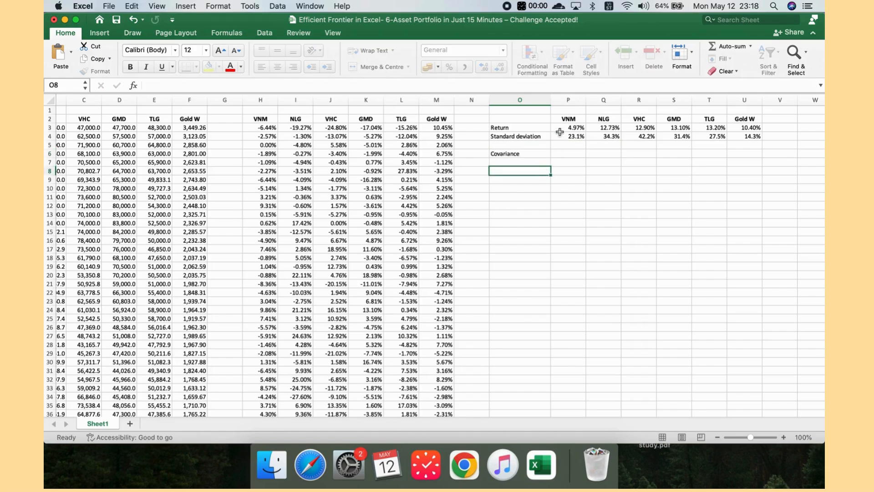
Step: Copy the ticker headers P2:U2 into P6:U6 beside the Covariance label
{"action": "left_click_drag", "start_coordinate": [568, 119], "coordinate": [738, 117]}
{"action": "key", "text": "super+c"}
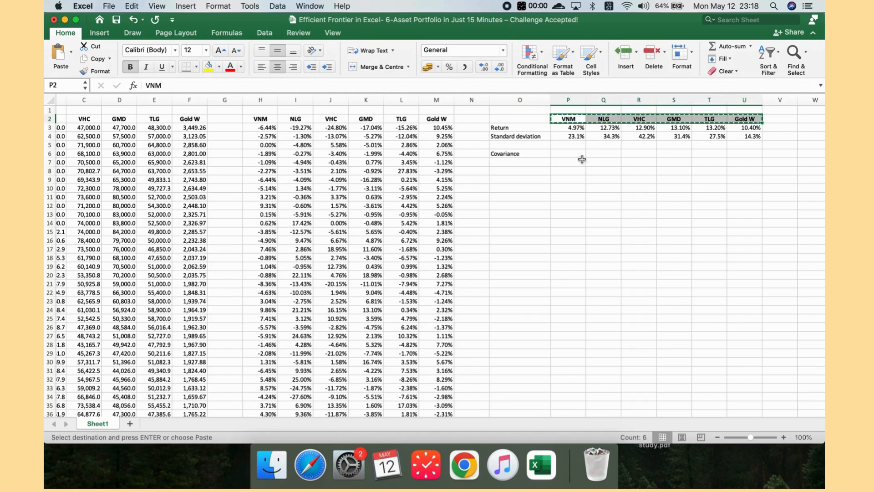
{"action": "left_click", "coordinate": [578, 155]}
{"action": "key", "text": "super+v"}
{"action": "left_click", "coordinate": [525, 160]}
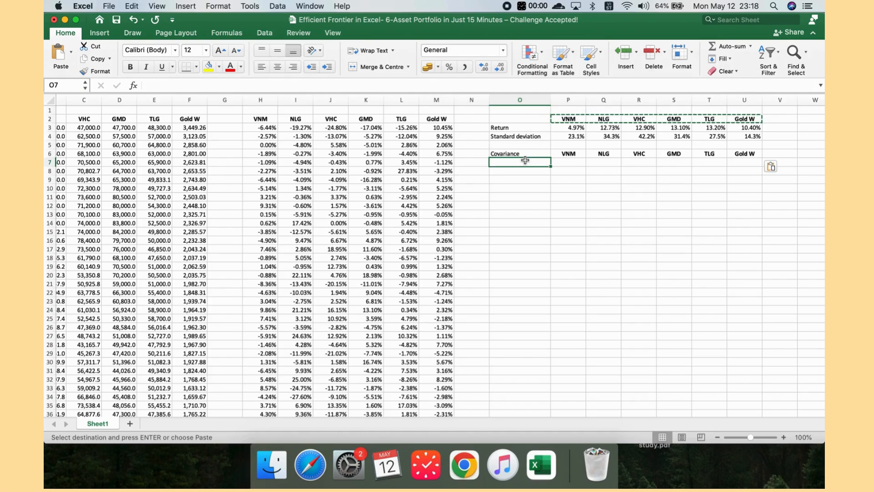
{"action": "left_click", "coordinate": [537, 170]}
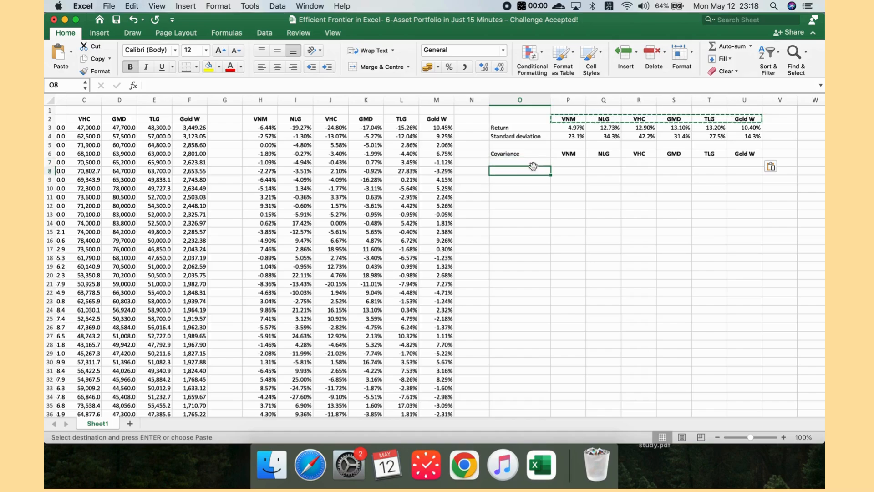
Step: Enter an array formula =TRANSPOSE(H2:M2) in O7:O12 to list the tickers as row labels
{"action": "left_click_drag", "start_coordinate": [529, 164], "coordinate": [537, 204]}
{"action": "type", "text": "="}
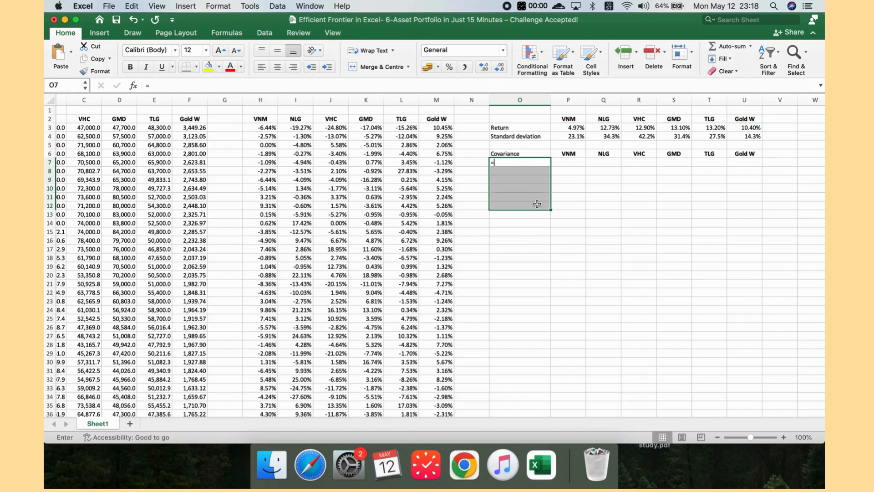
{"action": "type", "text": "tra"}
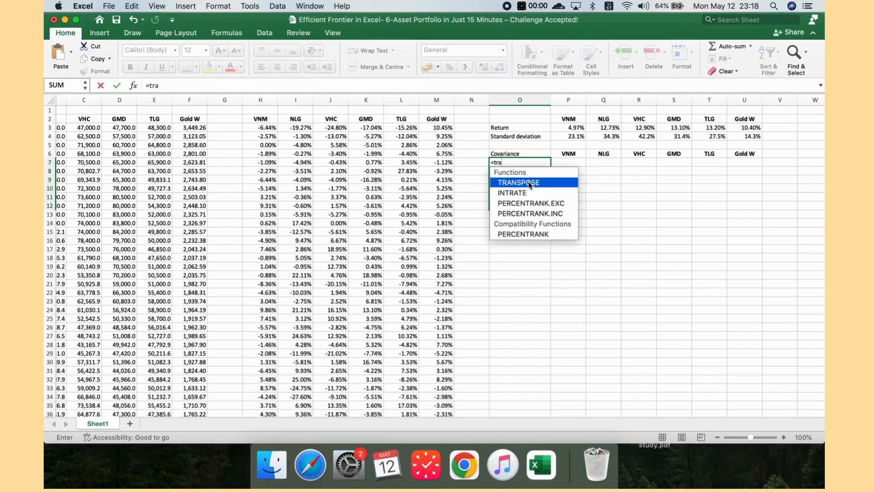
{"action": "left_click", "coordinate": [529, 183]}
{"action": "left_click_drag", "start_coordinate": [272, 119], "coordinate": [431, 118]}
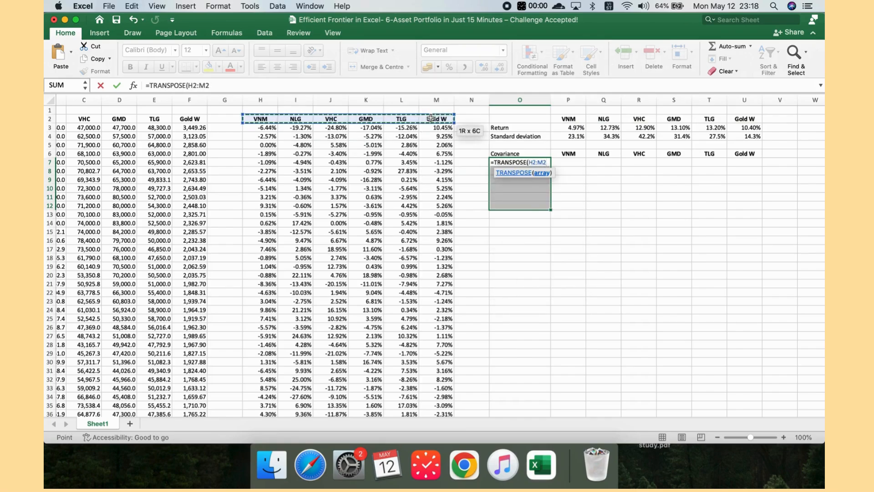
{"action": "key", "text": "ctrl+shift+Return"}
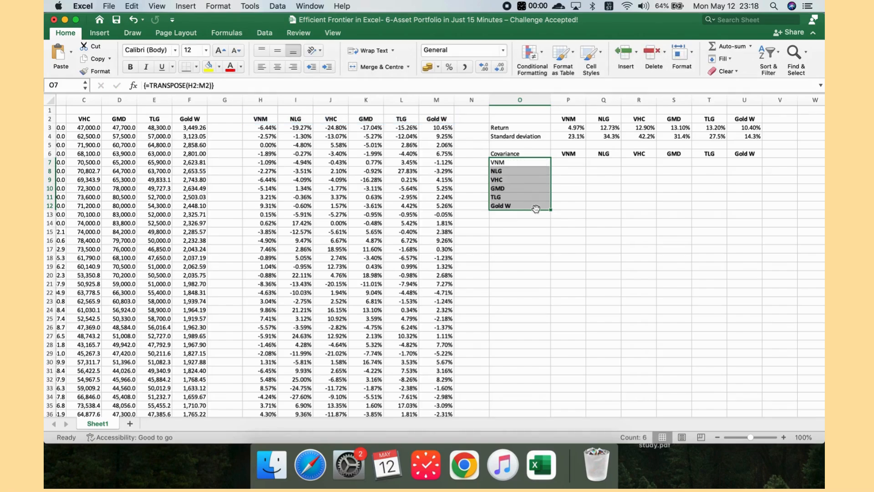
{"action": "left_click", "coordinate": [576, 207]}
{"action": "left_click", "coordinate": [525, 164]}
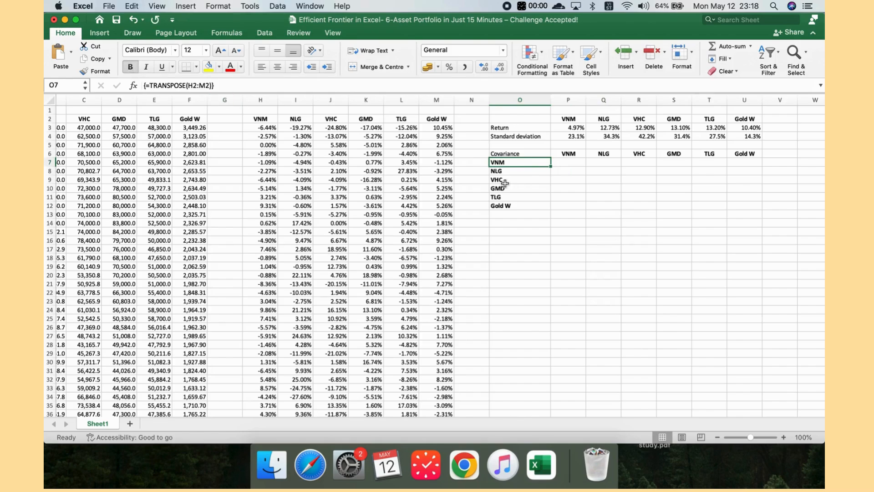
{"action": "left_click", "coordinate": [560, 186]}
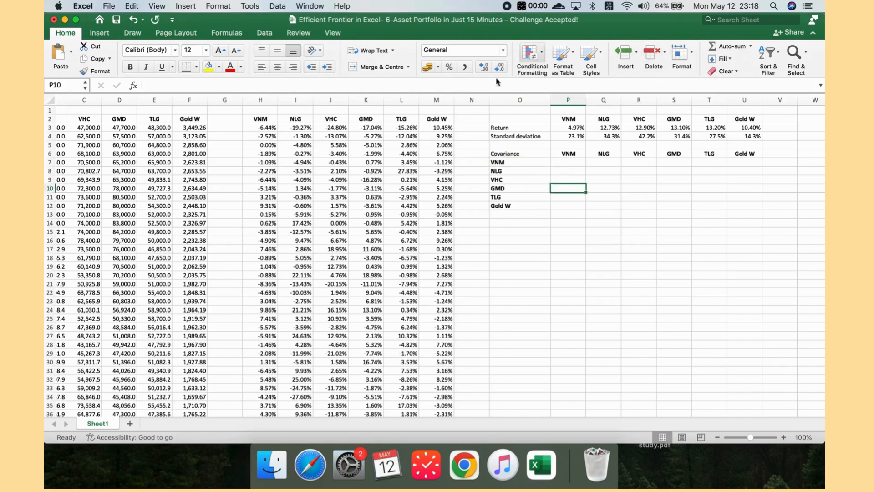
Step: Run the Covariance analysis tool on the returns range H3:M125, outputting to a new worksheet
{"action": "left_click", "coordinate": [265, 33]}
{"action": "left_click", "coordinate": [700, 56]}
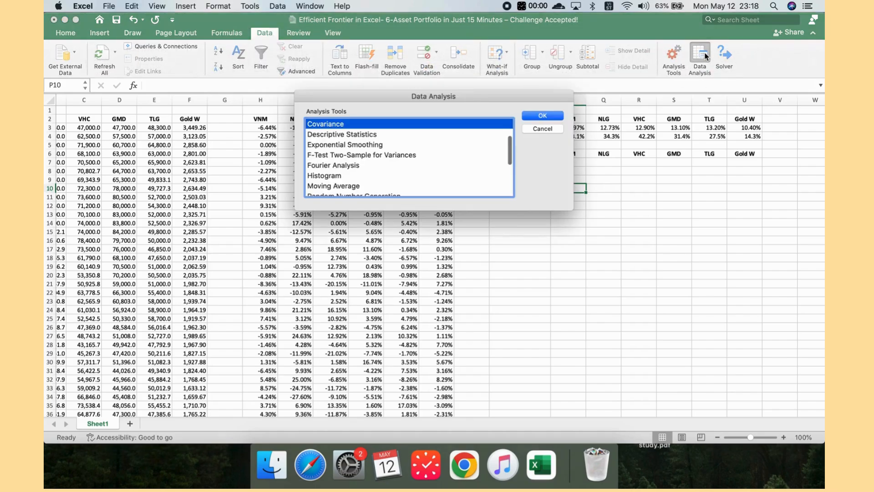
{"action": "scroll", "coordinate": [512, 136], "scroll_direction": "up", "scroll_amount": 3}
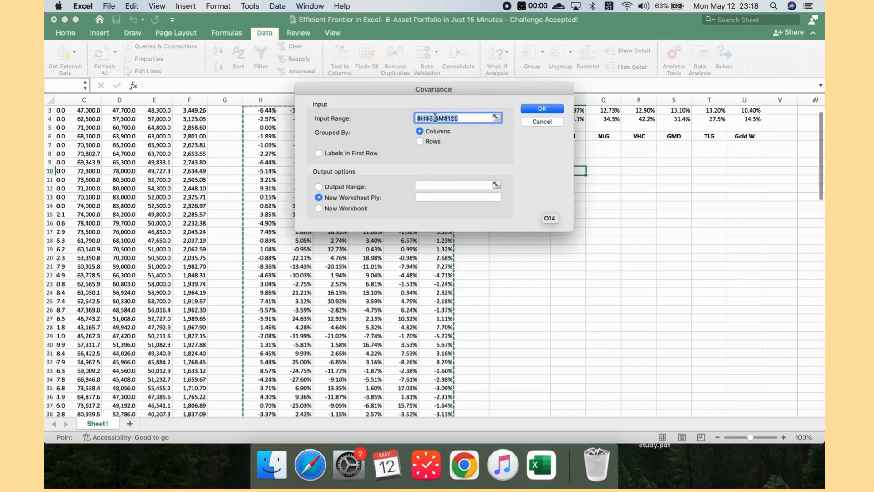
{"action": "scroll", "coordinate": [268, 204], "scroll_direction": "up", "scroll_amount": 2}
{"action": "left_click_drag", "start_coordinate": [381, 84], "coordinate": [571, 113]}
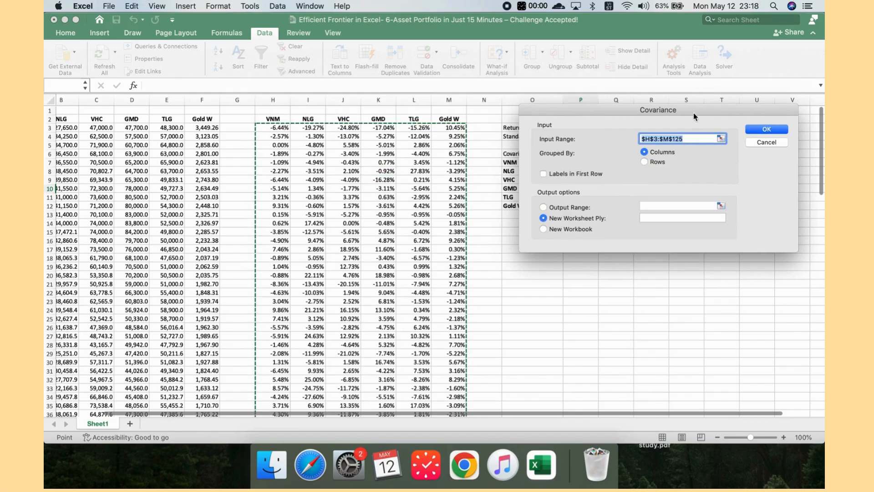
{"action": "left_click", "coordinate": [774, 130]}
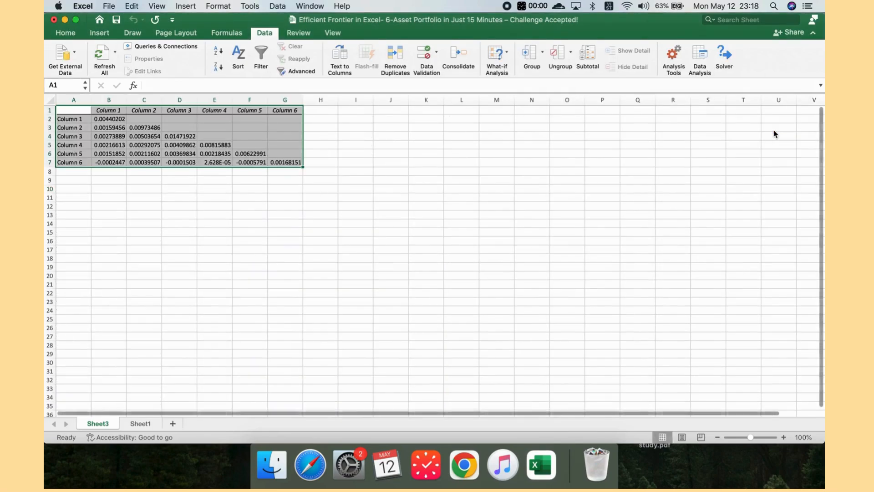
Step: Copy the covariance matrix from the new sheet and paste it into P7 on Sheet1
{"action": "left_click", "coordinate": [249, 232]}
{"action": "left_click_drag", "start_coordinate": [122, 121], "coordinate": [301, 163]}
{"action": "key", "text": "cmd+c"}
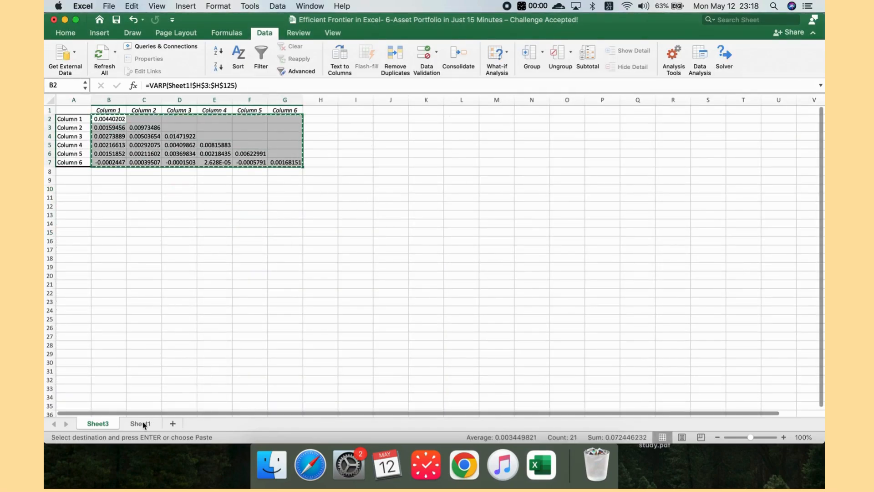
{"action": "left_click", "coordinate": [140, 424]}
{"action": "left_click", "coordinate": [574, 164]}
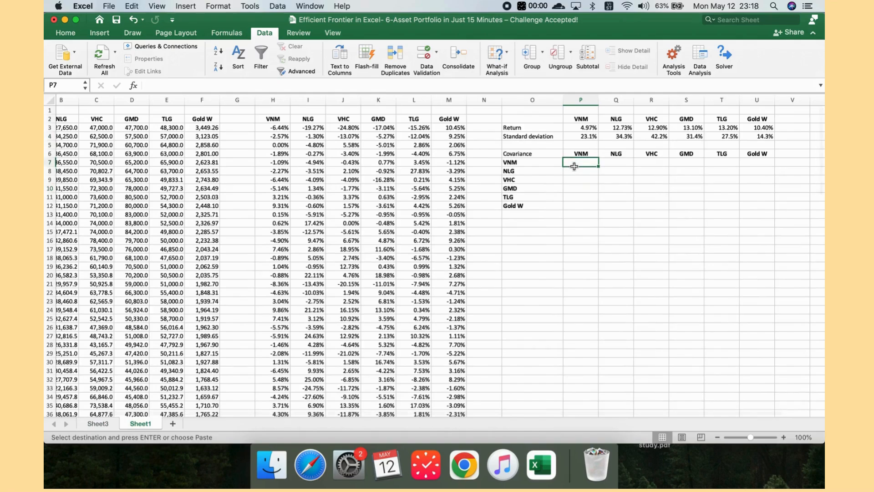
{"action": "key", "text": "cmd+v"}
Step: Fill the empty upper-triangle cells of the covariance matrix by referencing their mirrored values, such as R7 as =P9
{"action": "left_click", "coordinate": [578, 214]}
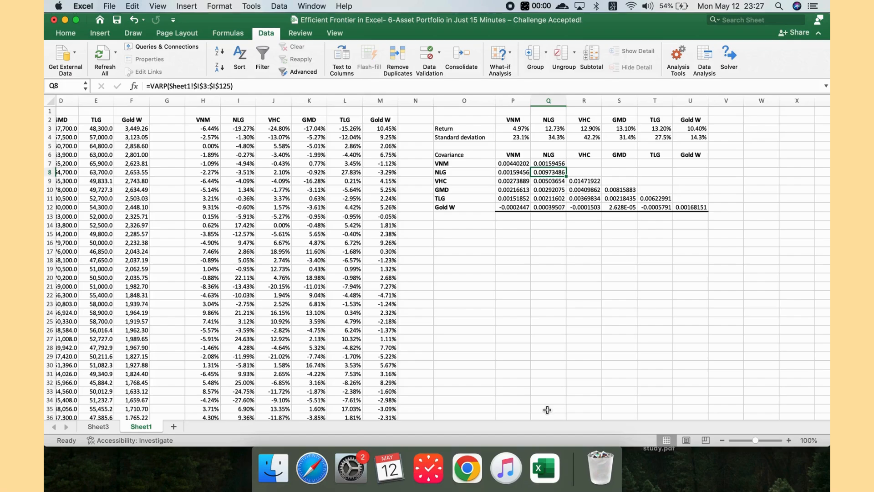
{"action": "left_click", "coordinate": [583, 164]}
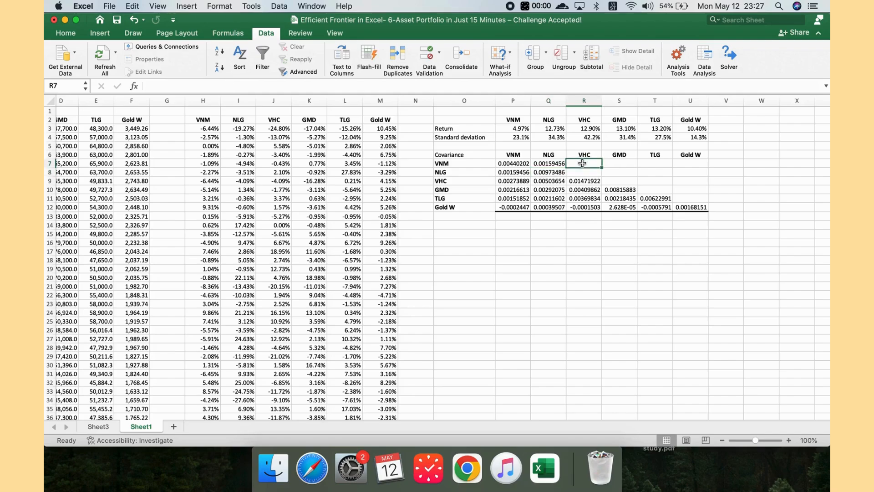
{"action": "type", "text": "="}
{"action": "left_click", "coordinate": [513, 172]}
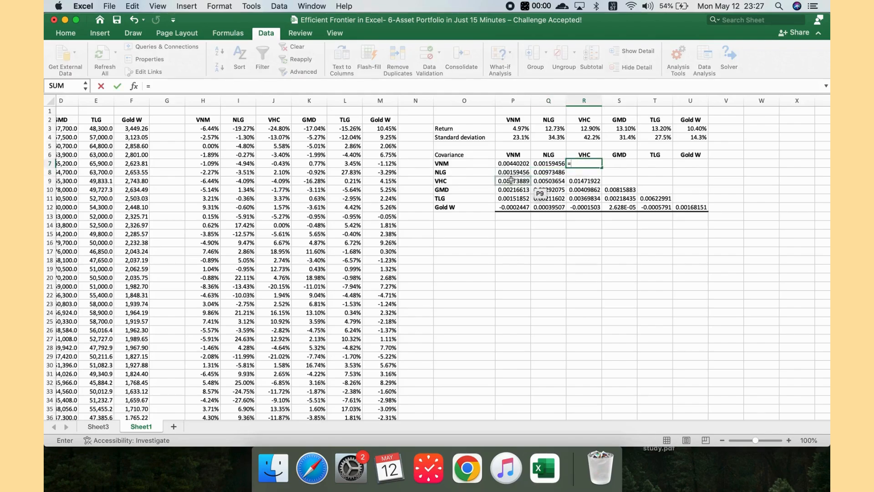
{"action": "left_click", "coordinate": [513, 181]}
{"action": "key", "text": "Return"}
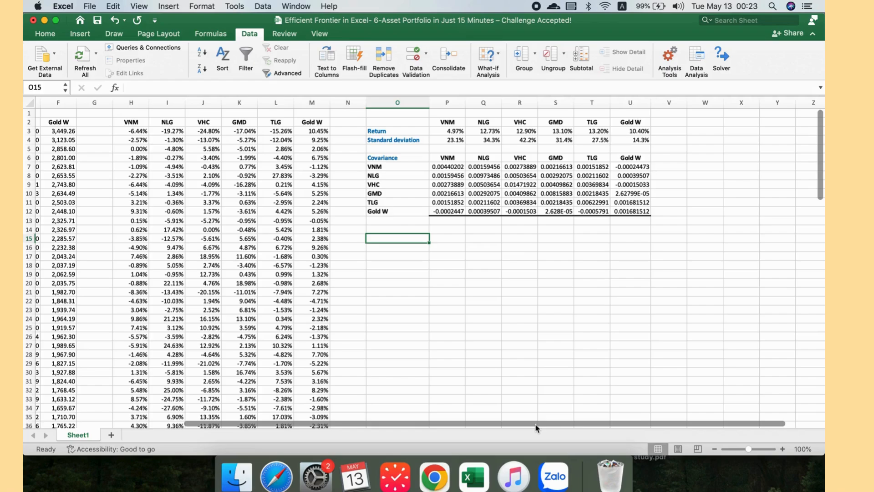
Step: Label O15 as Minimum variance and copy the ticker headers P6:U6 into P15:U15
{"action": "type", "text": "Minimum"}
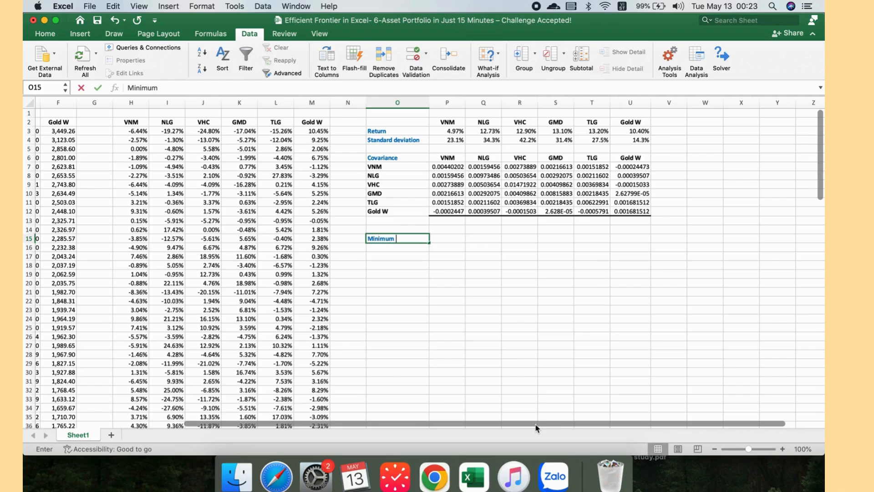
{"action": "type", "text": " variance"}
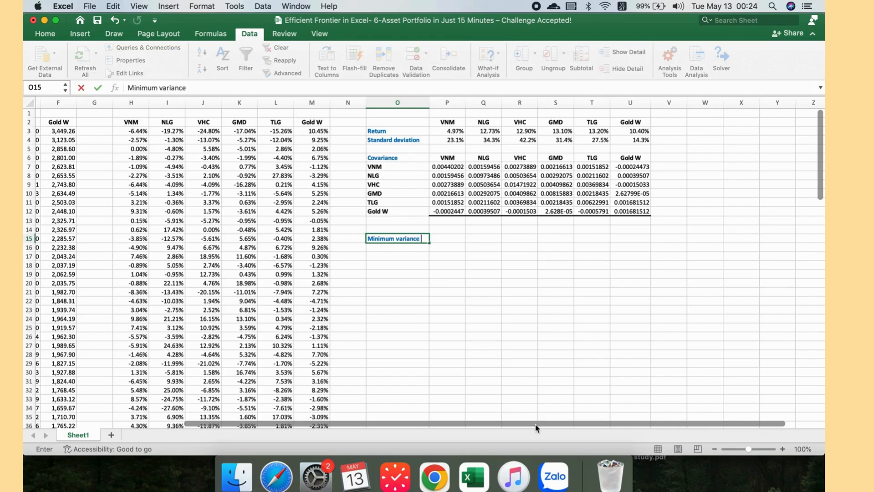
{"action": "key", "text": "Return"}
{"action": "left_click_drag", "start_coordinate": [444, 157], "coordinate": [632, 158]}
{"action": "key", "text": "cmd+c"}
{"action": "left_click", "coordinate": [448, 239]}
{"action": "key", "text": "cmd+v"}
Step: Label cells O16, O17 and O18 as Weight, Return and Risk
{"action": "left_click", "coordinate": [404, 250]}
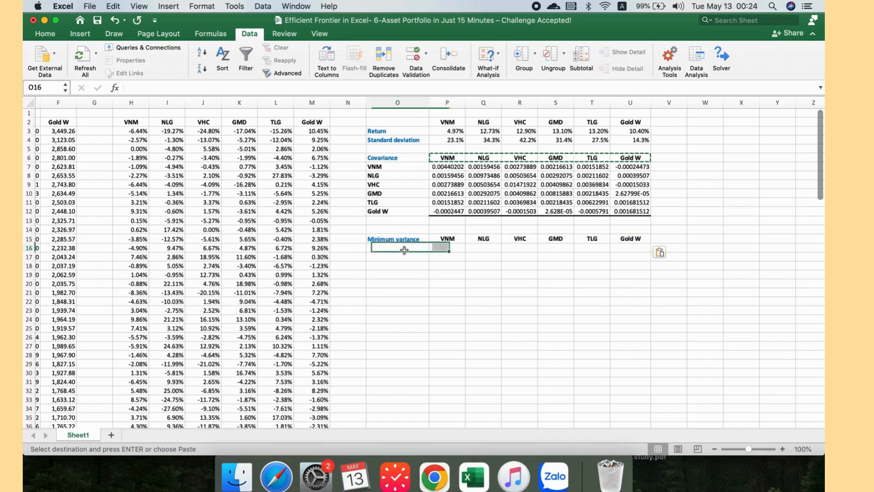
{"action": "type", "text": "Weig"}
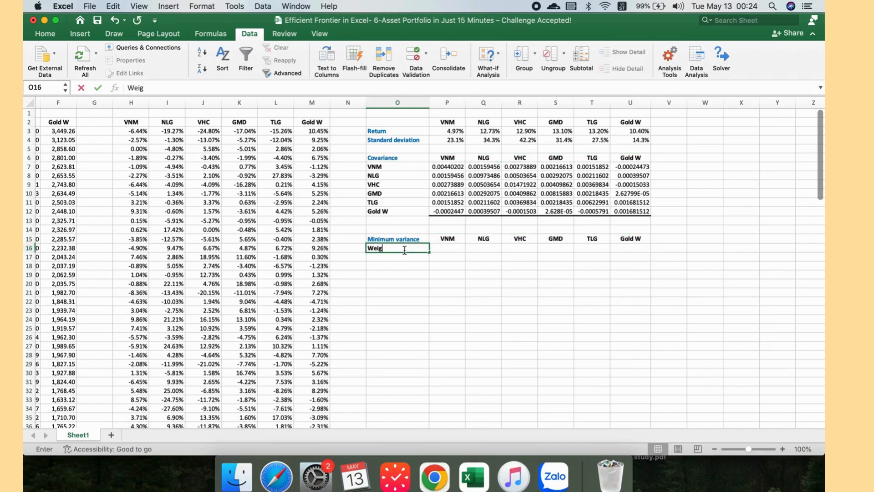
{"action": "type", "text": "ht"}
{"action": "left_click", "coordinate": [406, 258]}
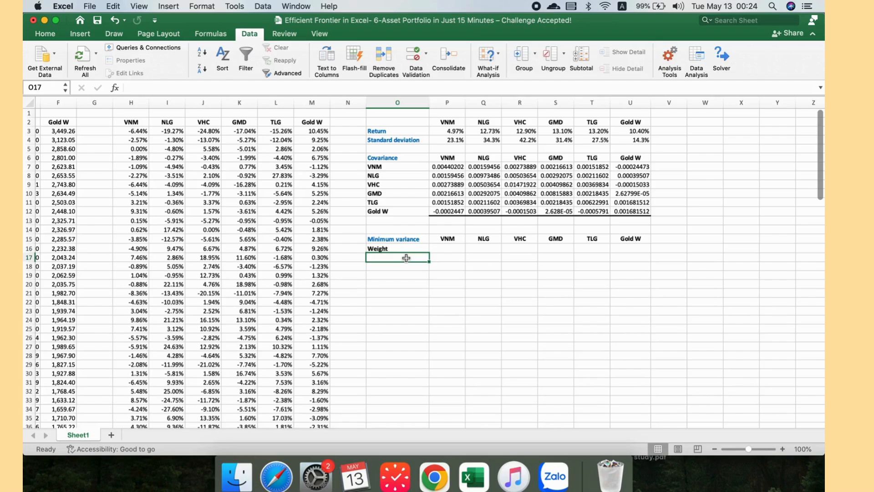
{"action": "type", "text": "Return"}
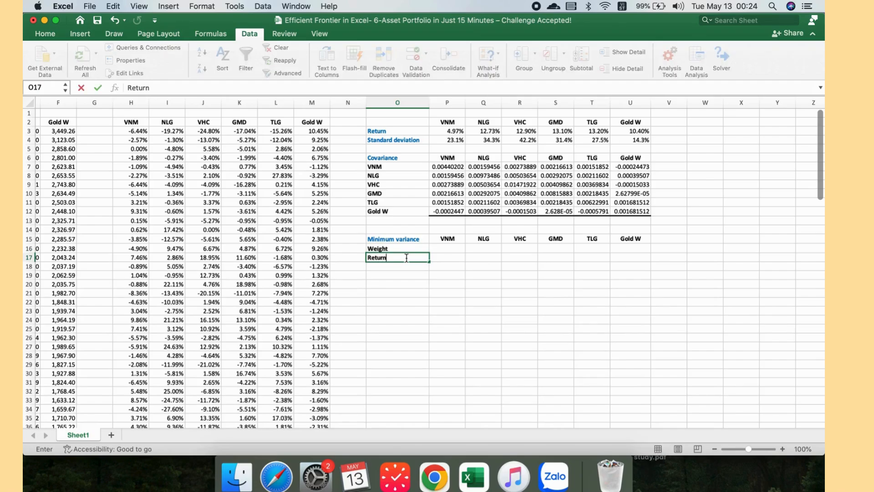
{"action": "key", "text": "Return"}
{"action": "type", "text": "Risk"}
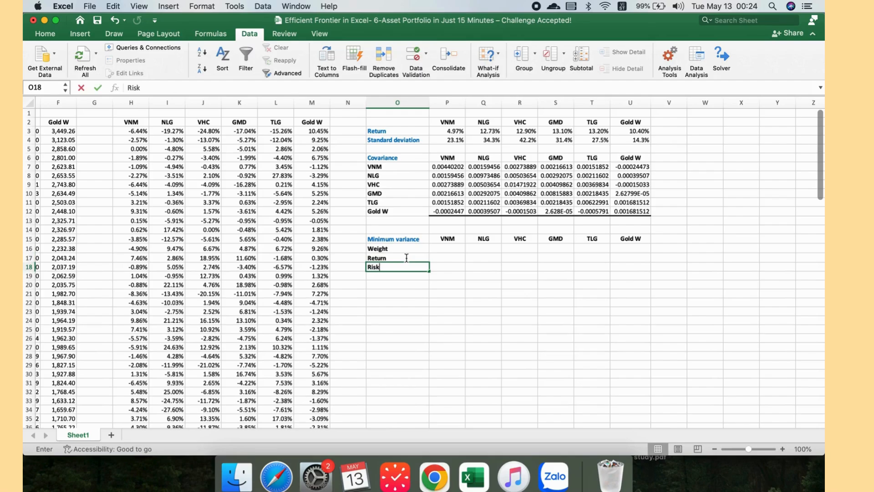
{"action": "left_click", "coordinate": [405, 269]}
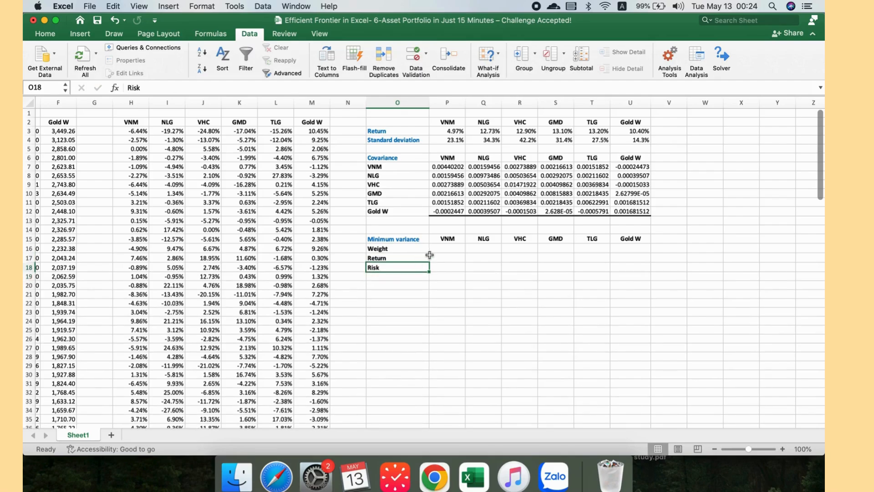
Step: Enter an equal weight of =1/6 in P16 and fill it across P16:U16
{"action": "left_click", "coordinate": [451, 251]}
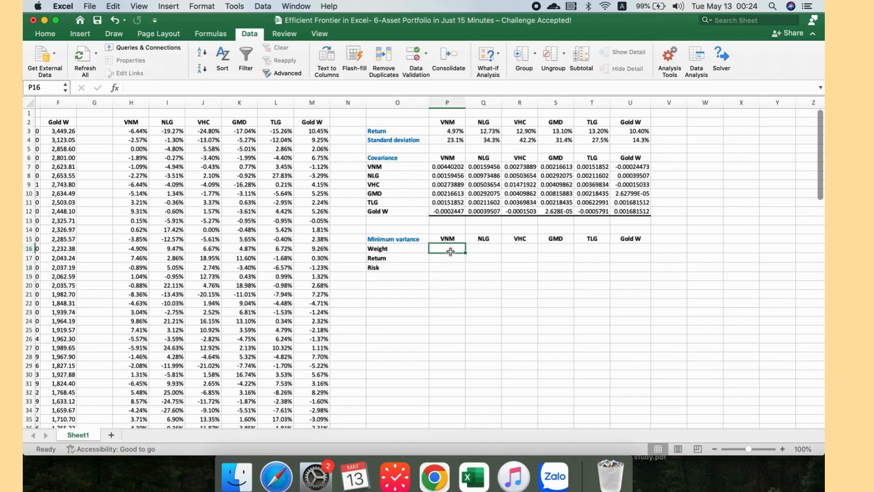
{"action": "type", "text": "=1/6"}
{"action": "key", "text": "Return"}
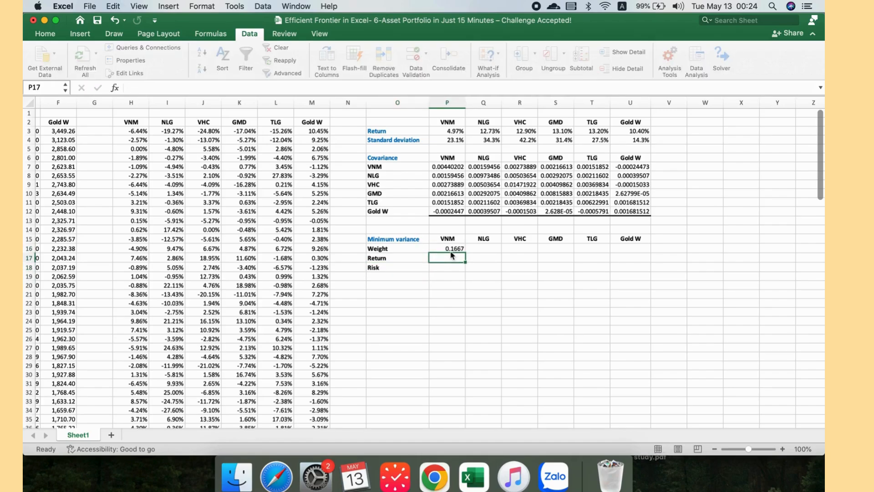
{"action": "left_click", "coordinate": [470, 247]}
{"action": "left_click_drag", "start_coordinate": [466, 252], "coordinate": [633, 251]}
{"action": "left_click", "coordinate": [555, 267]}
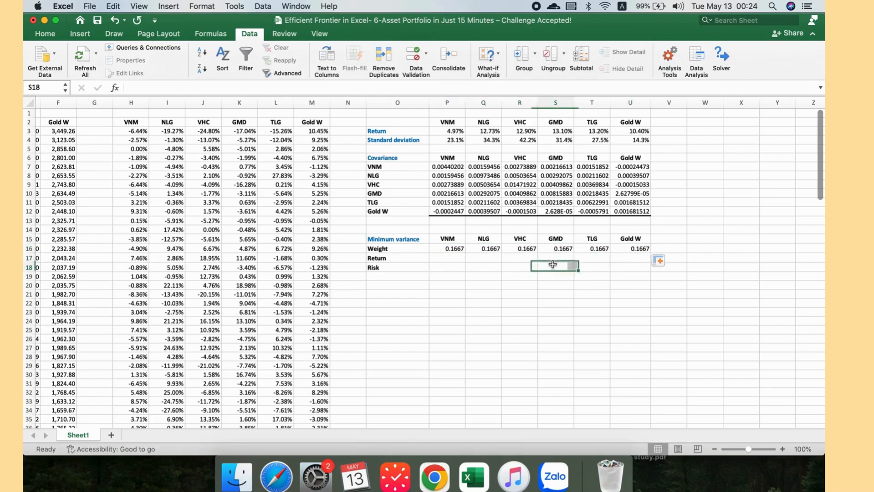
Step: Compute the portfolio return in P17 with =SUMPRODUCT(P16:U16,P3:U3)
{"action": "left_click", "coordinate": [448, 259]}
{"action": "type", "text": "=SUM"}
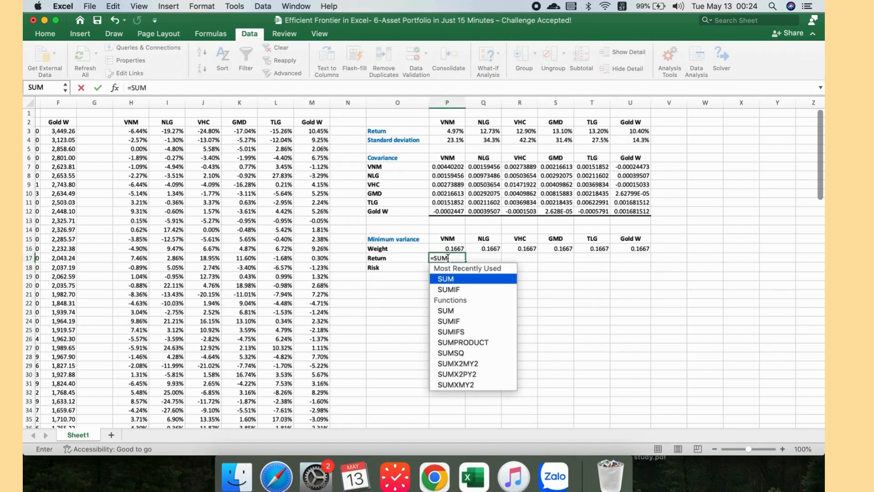
{"action": "double_click", "coordinate": [463, 343]}
{"action": "left_click_drag", "start_coordinate": [455, 249], "coordinate": [644, 248]}
{"action": "type", "text": ","}
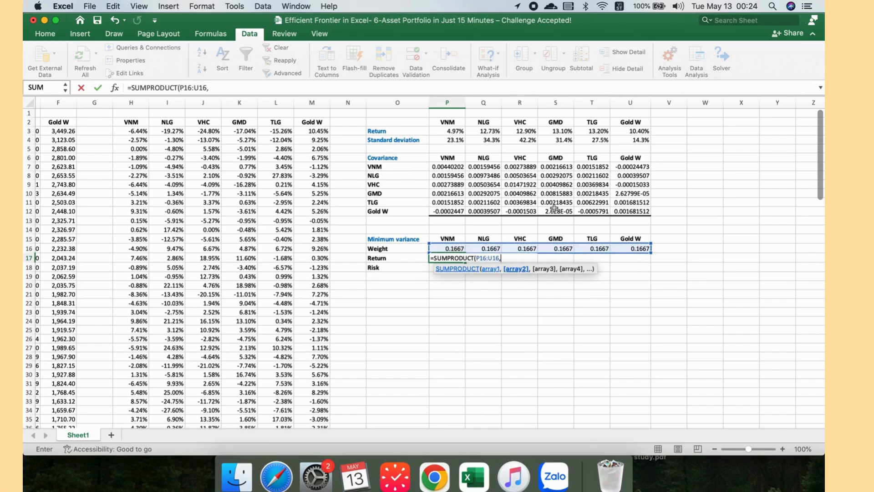
{"action": "left_click", "coordinate": [446, 132]}
{"action": "left_click_drag", "start_coordinate": [561, 133], "coordinate": [629, 137]}
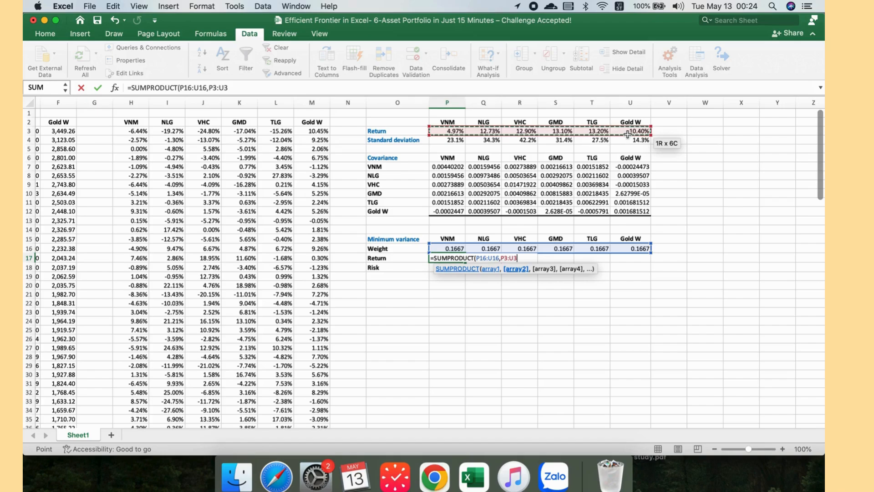
{"action": "type", "text": ")"}
{"action": "key", "text": "Return"}
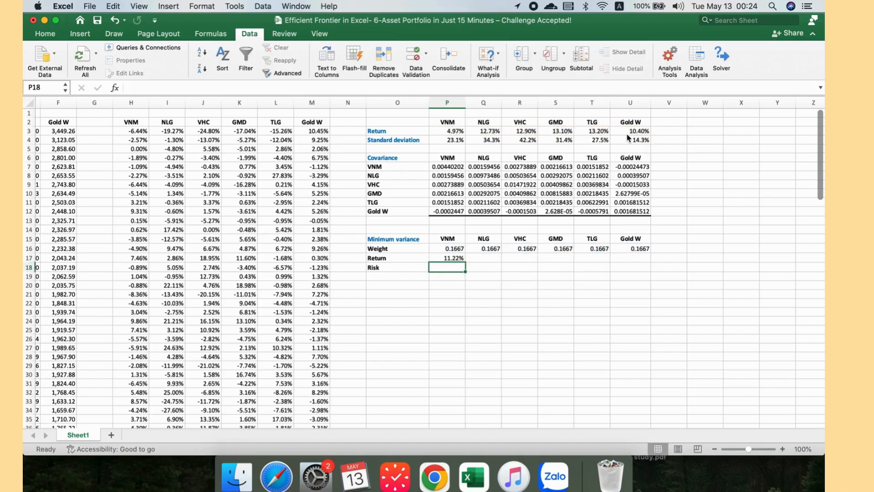
Step: Start the portfolio risk formula in P18 as =MMULT(P16:U16,MMULT(P7:U12,TRANSPOSE(P16:U16)))*12
{"action": "type", "text": "="}
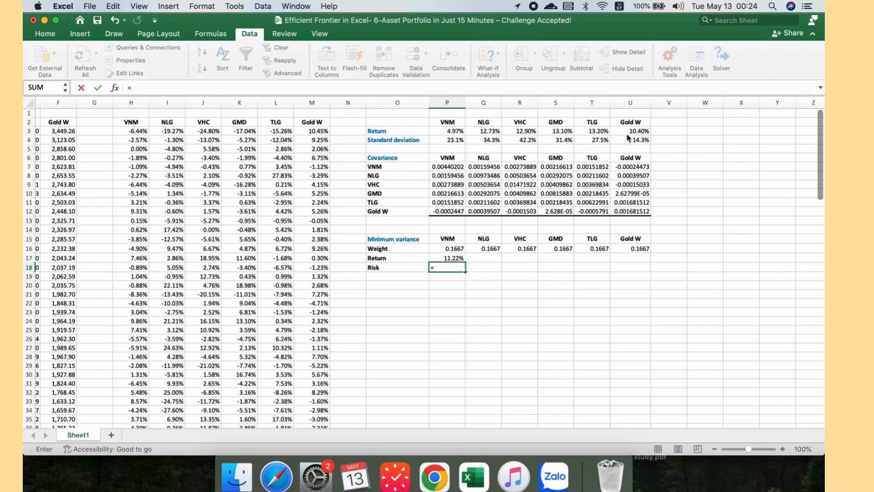
{"action": "type", "text": "MMUL"}
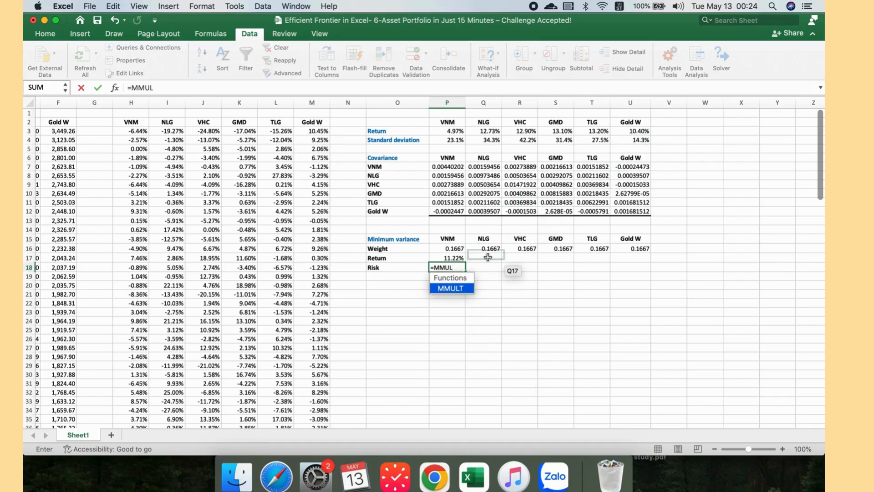
{"action": "double_click", "coordinate": [456, 289]}
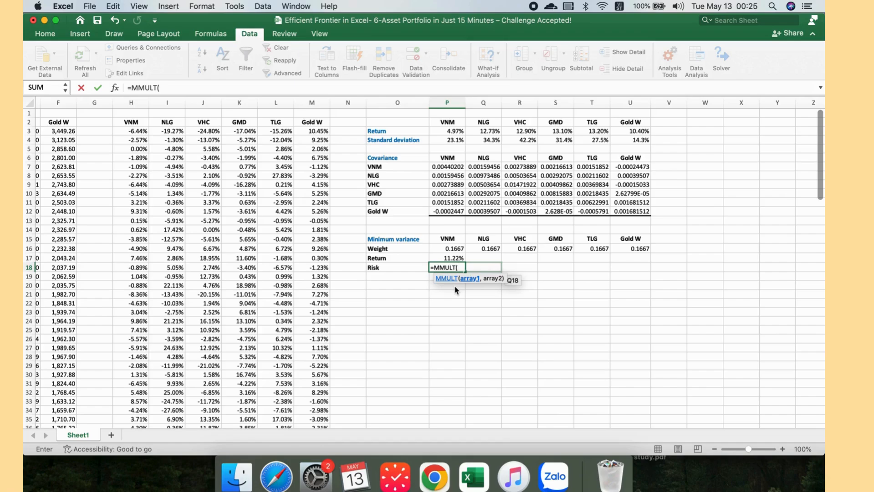
{"action": "left_click_drag", "start_coordinate": [451, 249], "coordinate": [628, 249]}
{"action": "type", "text": ","}
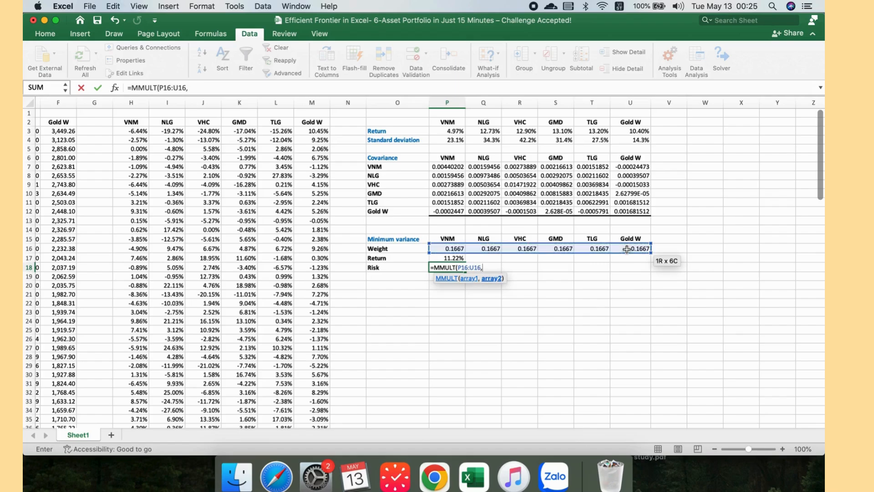
{"action": "type", "text": "MMULT("}
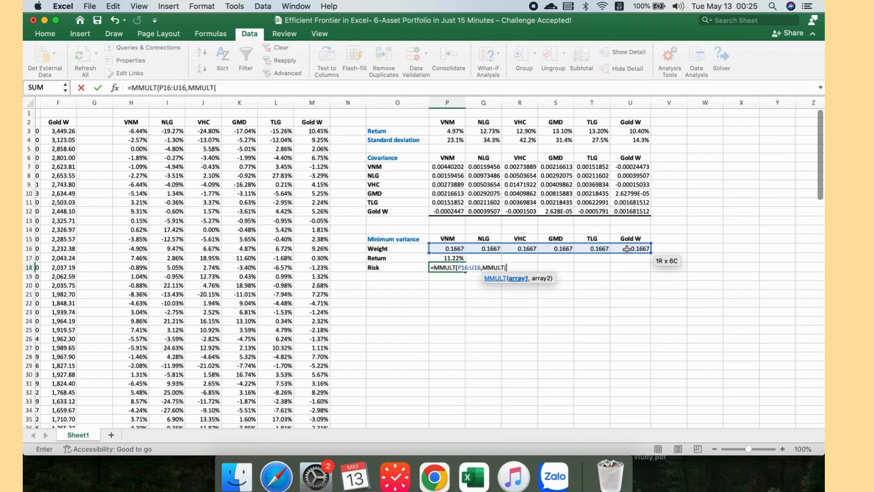
{"action": "left_click_drag", "start_coordinate": [455, 166], "coordinate": [646, 212]}
{"action": "type", "text": ","}
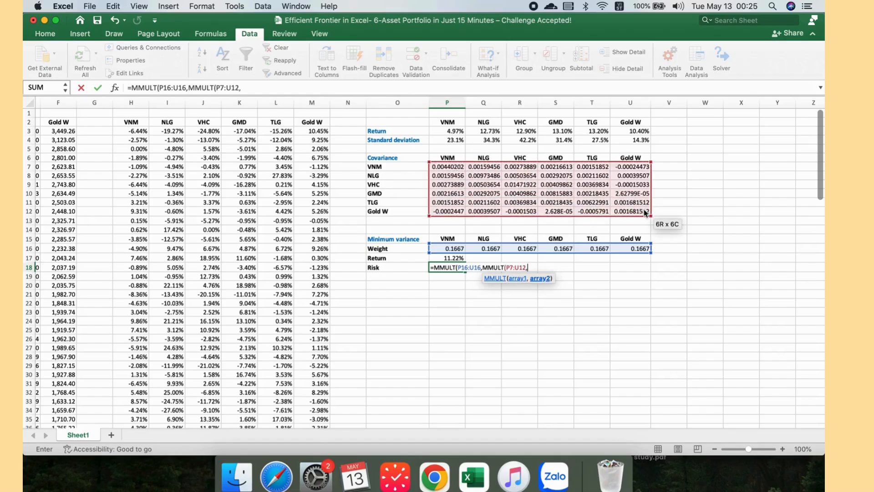
{"action": "type", "text": "transp"}
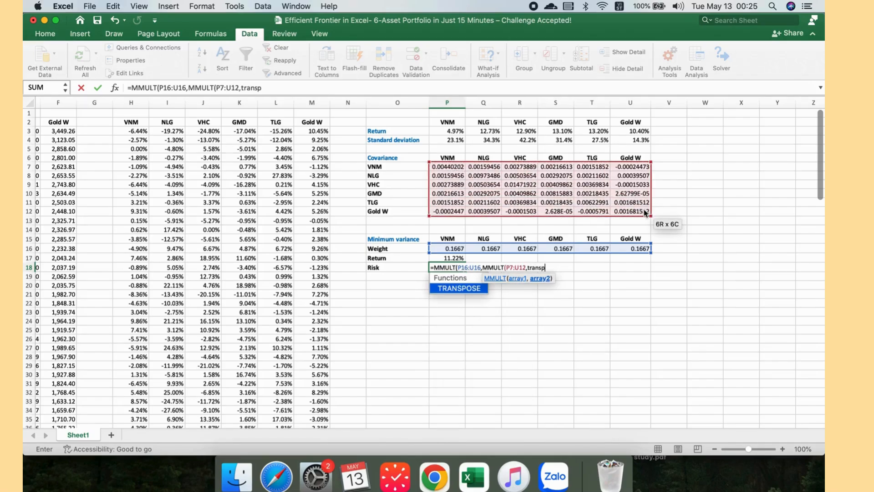
{"action": "type", "text": "ose("}
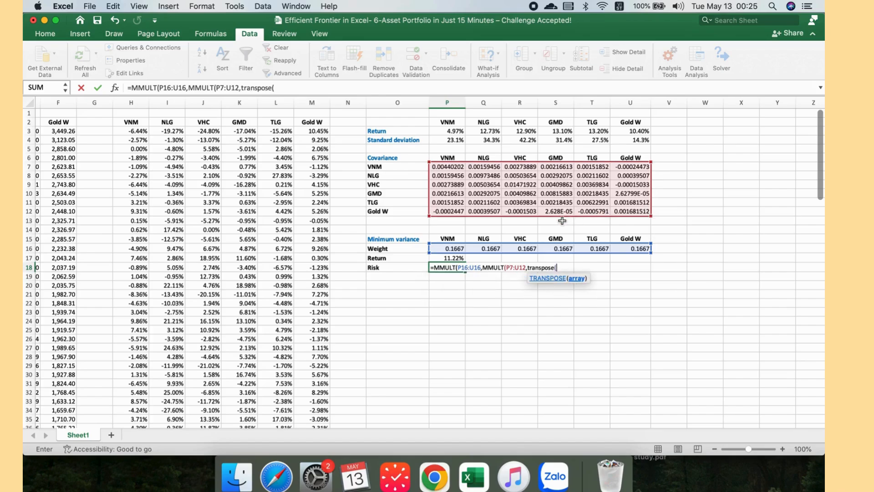
{"action": "left_click_drag", "start_coordinate": [464, 249], "coordinate": [629, 245]}
{"action": "type", "text": ")"}
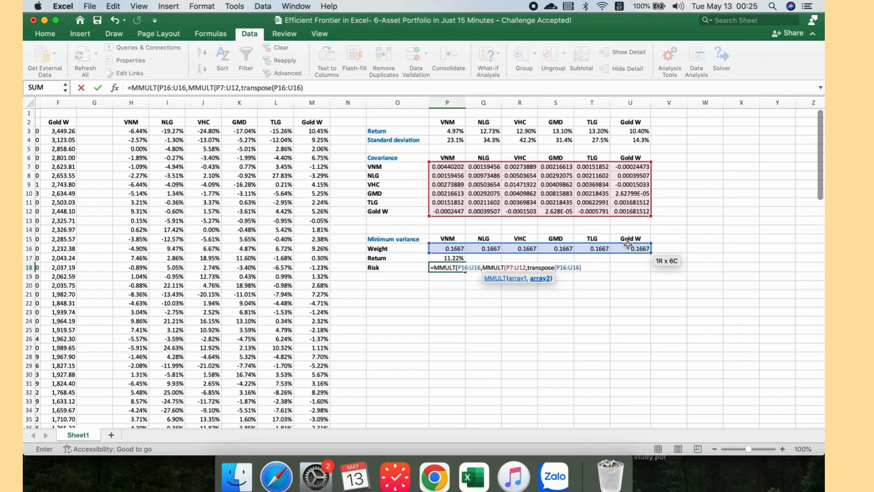
{"action": "type", "text": ")"}
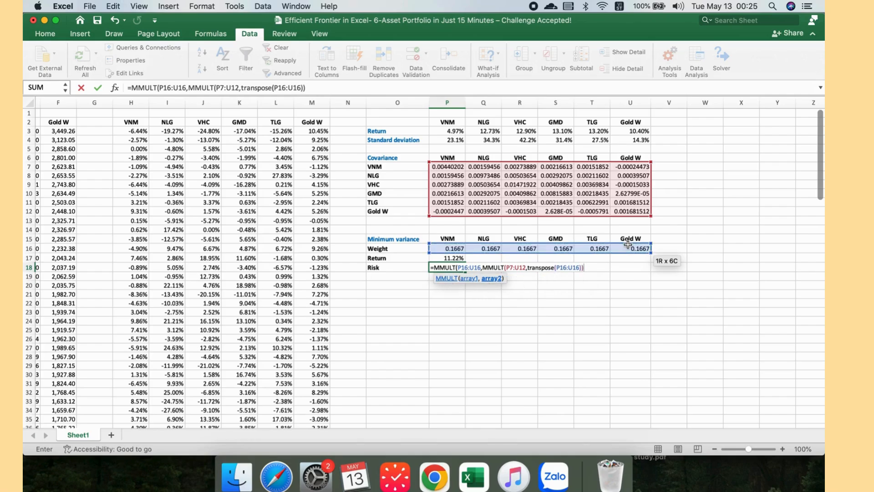
{"action": "type", "text": ")"}
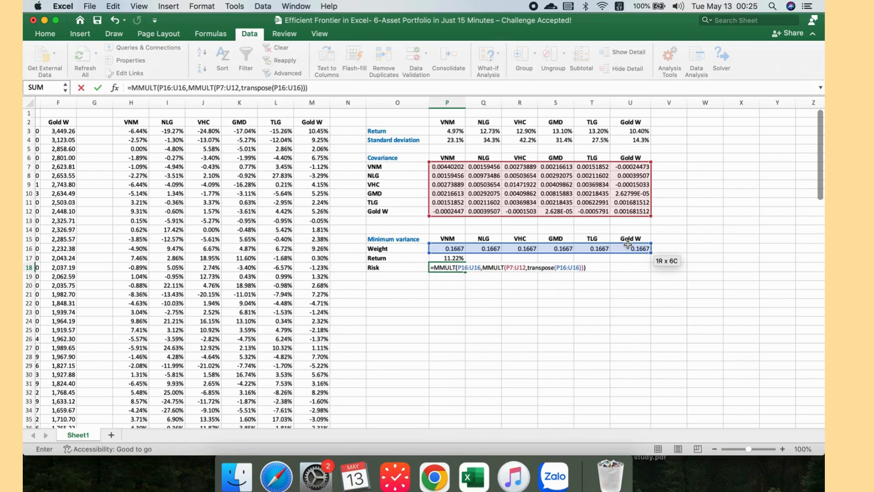
{"action": "type", "text": "*12"}
Step: Wrap the risk formula in SQRT so P18 reads =SQRT(MMULT(P16:U16,MMULT(P7:U12,TRANSPOSE(P16:U16)))*12) and confirm it
{"action": "left_click", "coordinate": [441, 267]}
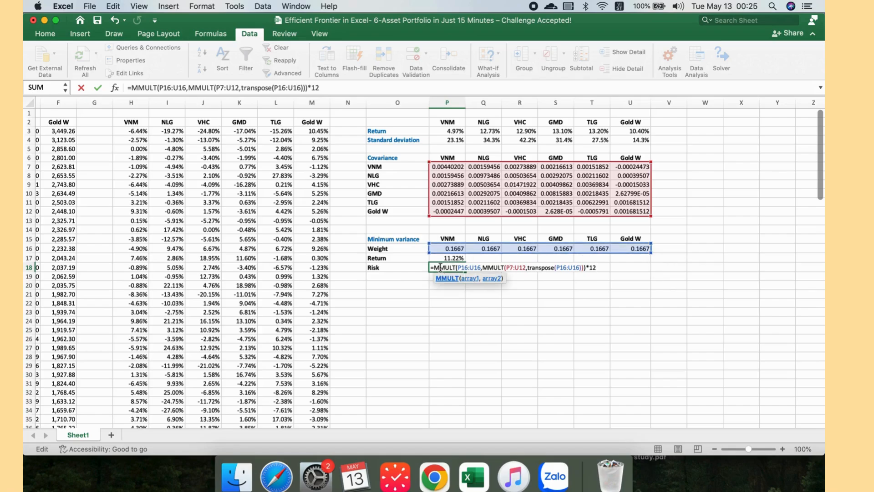
{"action": "type", "text": "squr"}
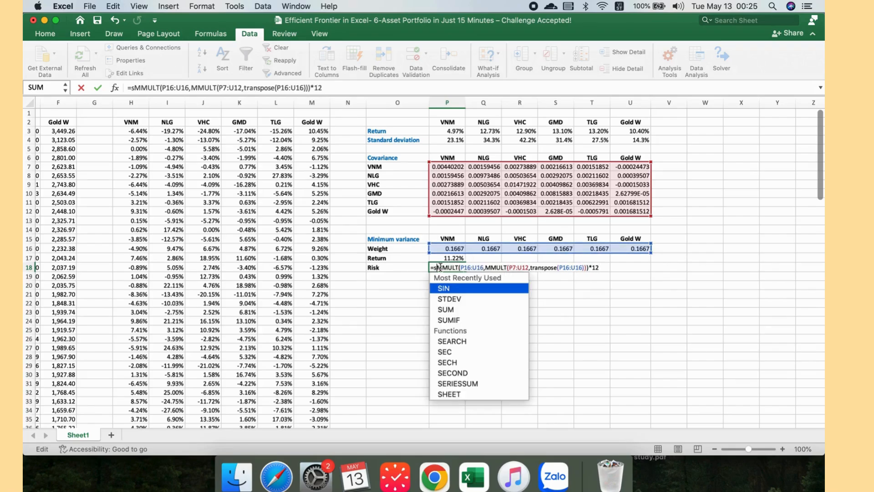
{"action": "key", "text": "BackSpace"}
{"action": "key", "text": "BackSpace"}
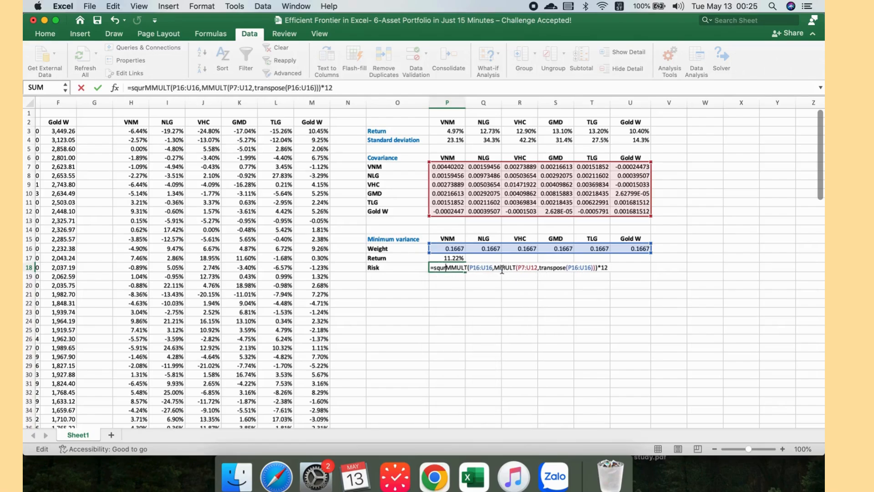
{"action": "type", "text": "rt"}
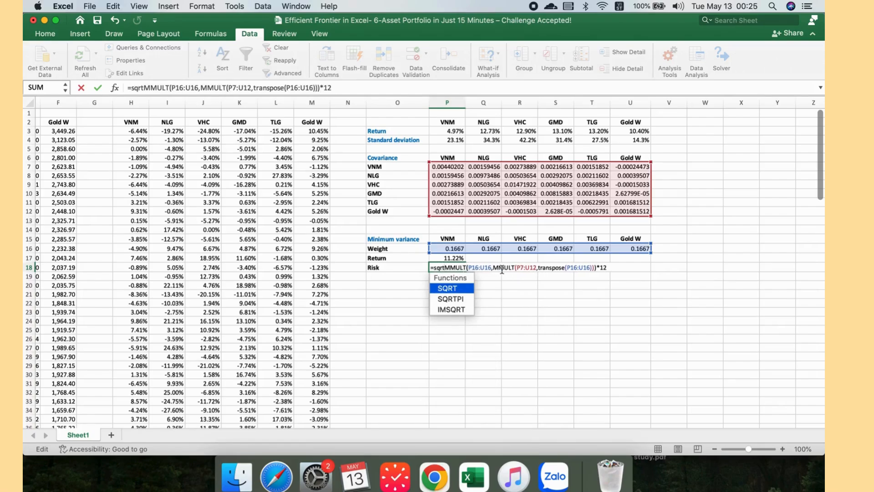
{"action": "type", "text": "("}
{"action": "left_click", "coordinate": [614, 268]}
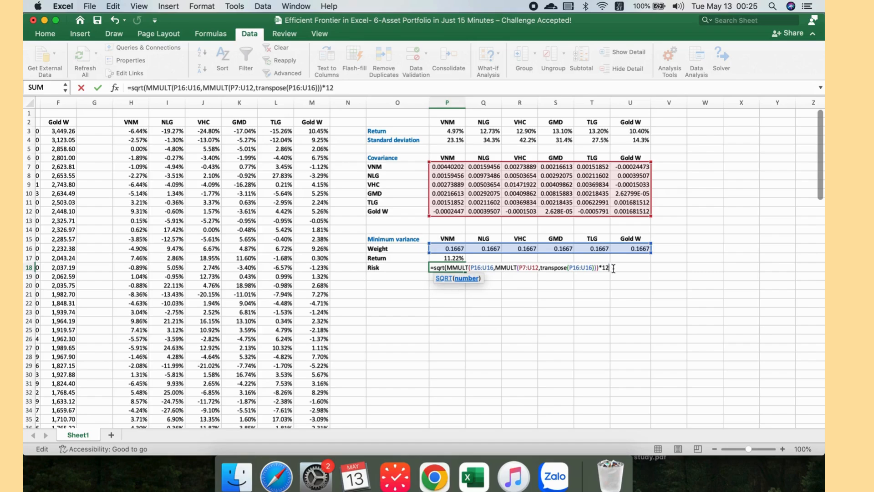
{"action": "type", "text": ")"}
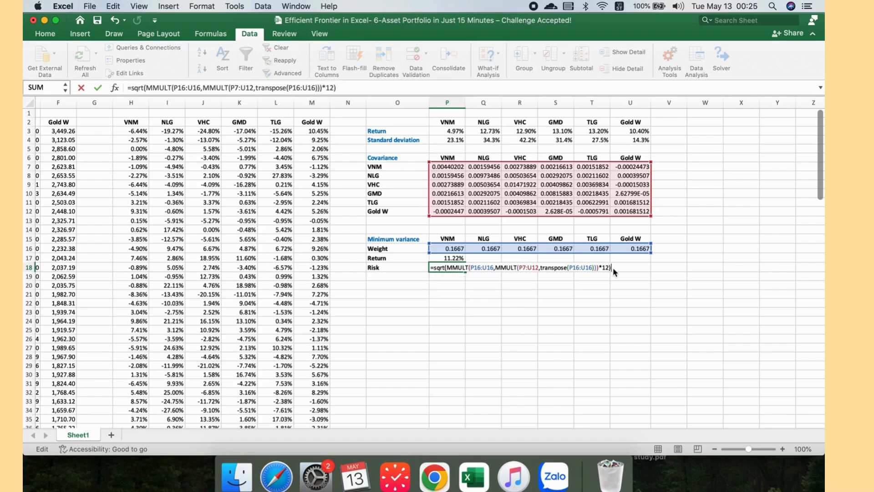
{"action": "key", "text": "Return"}
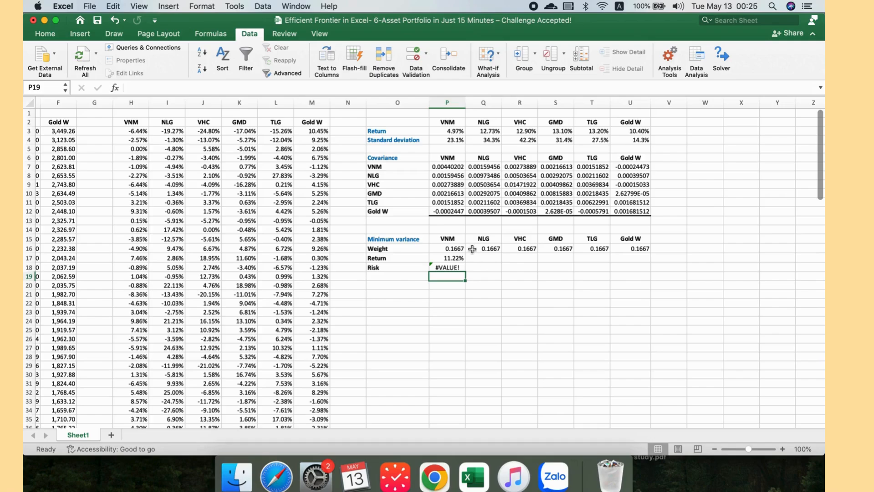
Step: Re-enter the P18 risk formula as an array formula
{"action": "left_click", "coordinate": [459, 267]}
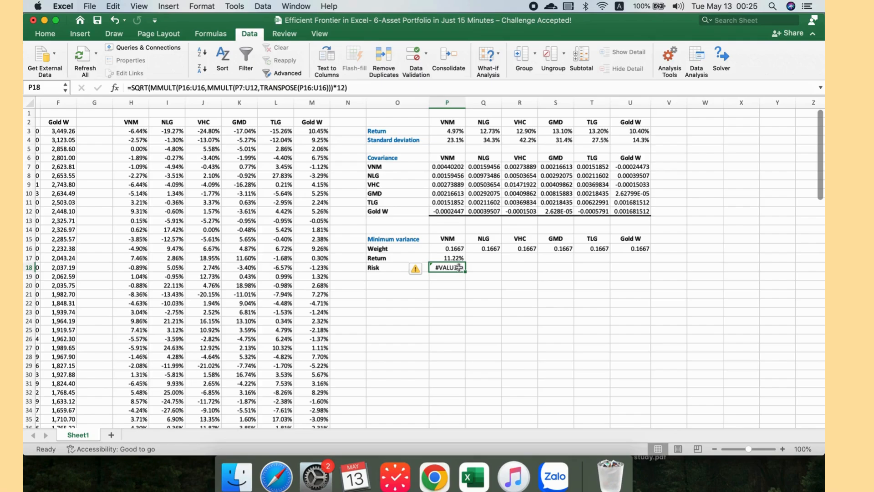
{"action": "double_click", "coordinate": [460, 267]}
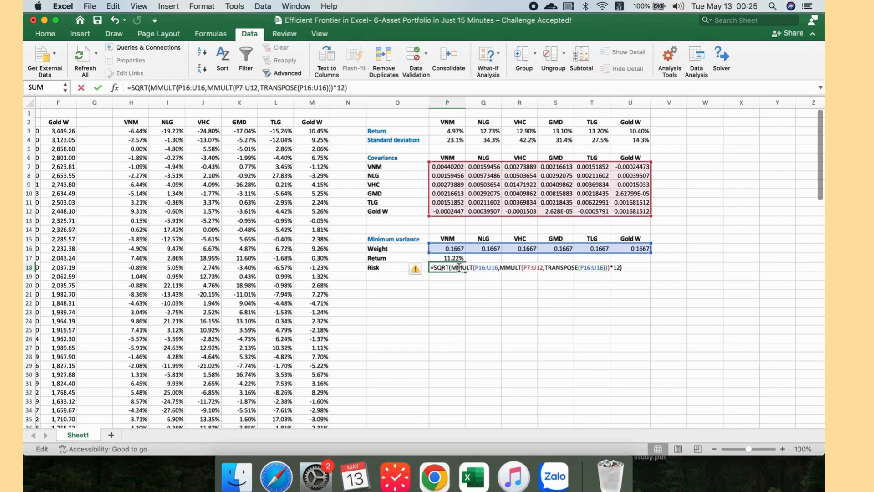
{"action": "left_click", "coordinate": [627, 267]}
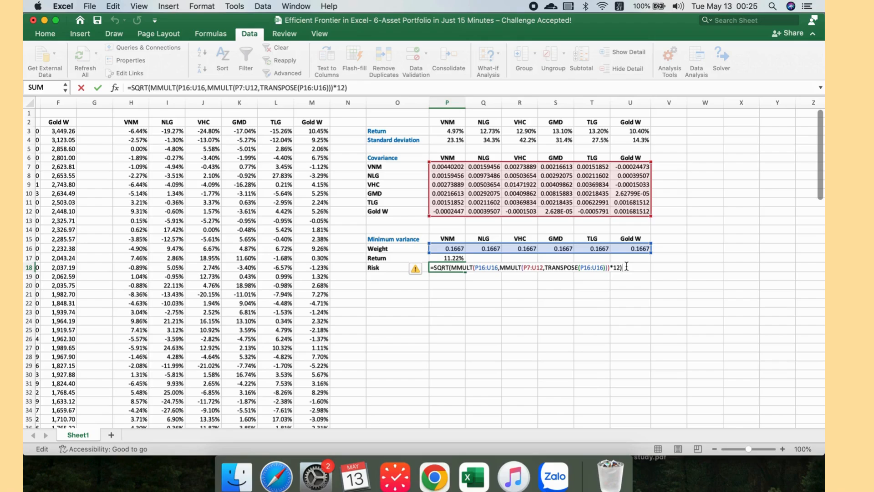
{"action": "key", "text": "ctrl+shift+Return"}
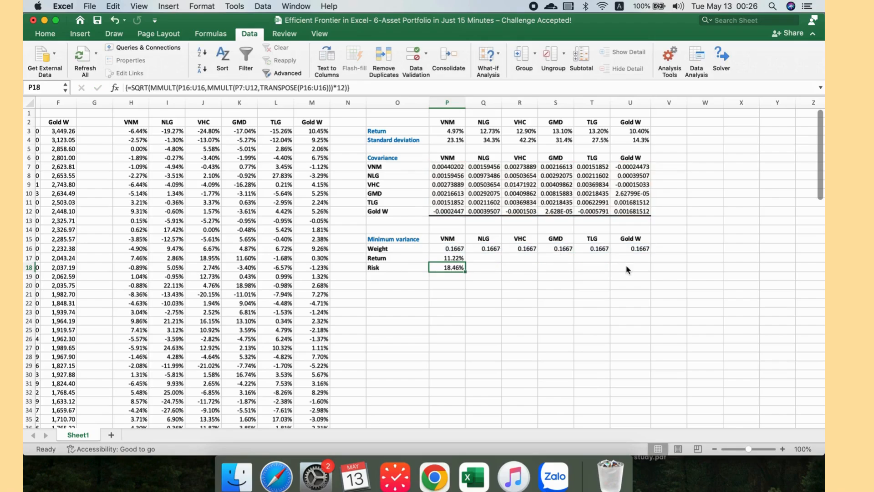
{"action": "left_click", "coordinate": [523, 293]}
{"action": "left_click", "coordinate": [483, 285]}
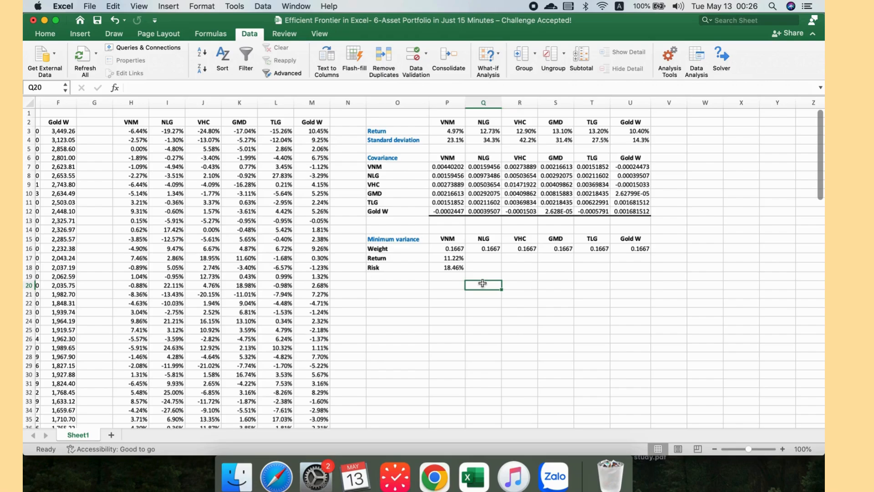
{"action": "left_click", "coordinate": [440, 282]}
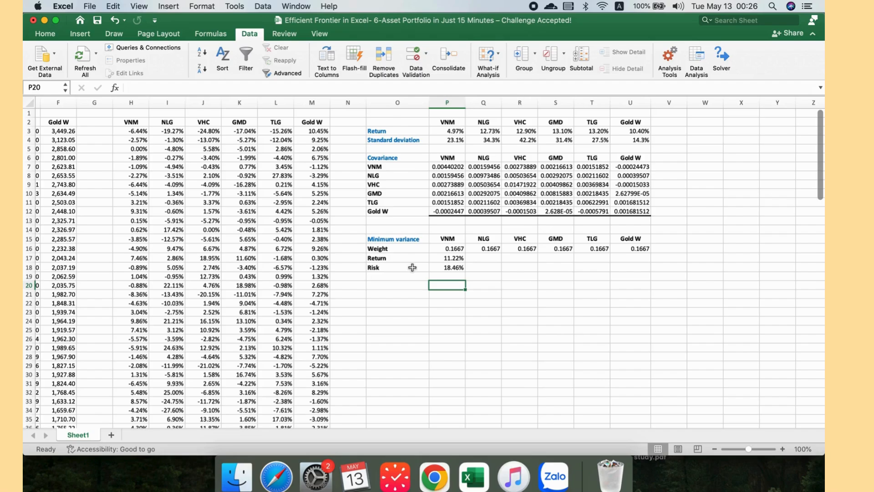
{"action": "left_click", "coordinate": [435, 269]}
{"action": "left_click", "coordinate": [445, 286]}
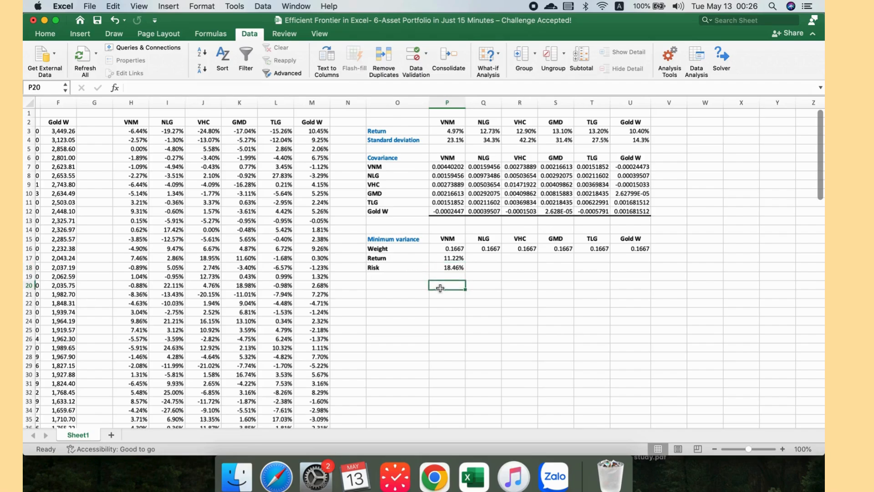
{"action": "left_click", "coordinate": [405, 266]}
{"action": "left_click", "coordinate": [424, 277]}
{"action": "left_click", "coordinate": [458, 286]}
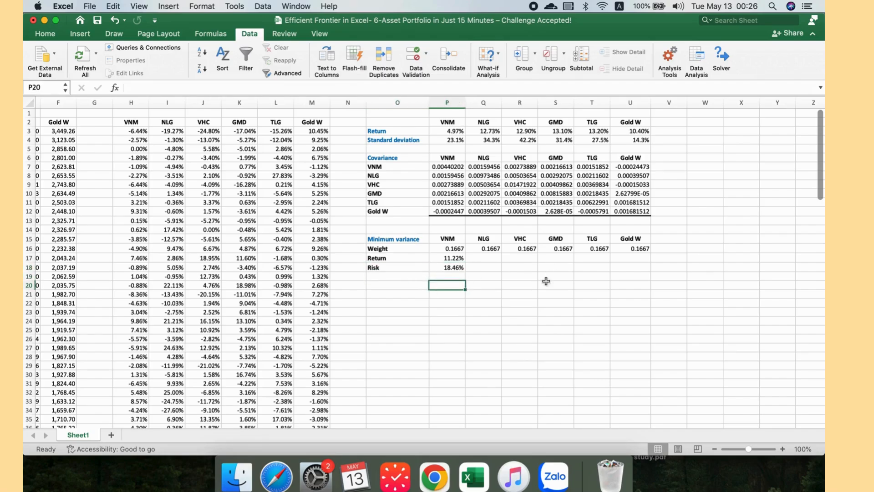
{"action": "left_click", "coordinate": [529, 294]}
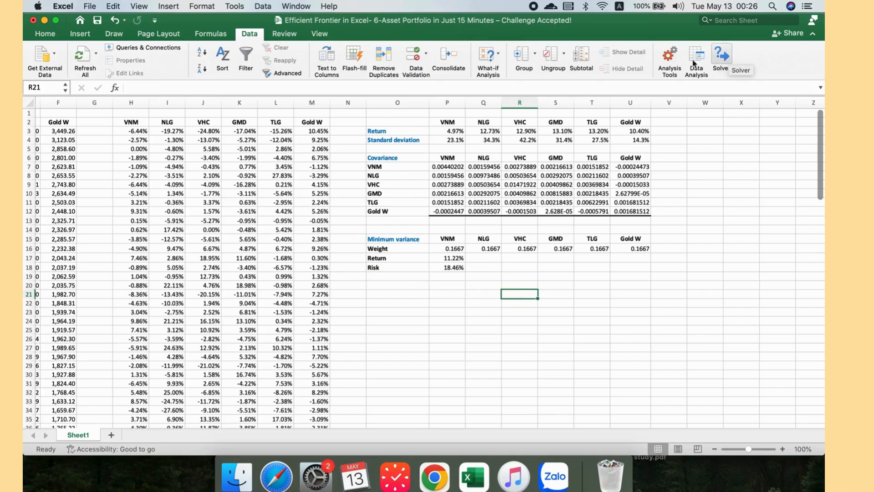
{"action": "left_click", "coordinate": [249, 36]}
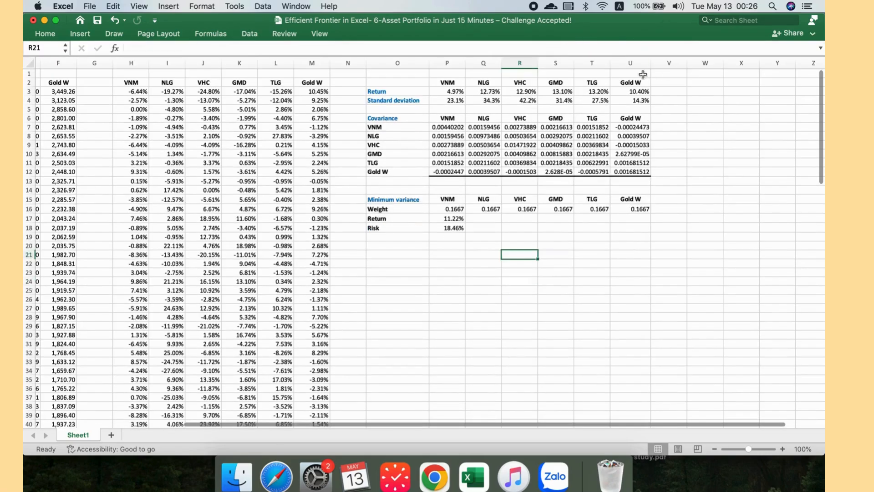
{"action": "left_click", "coordinate": [250, 36]}
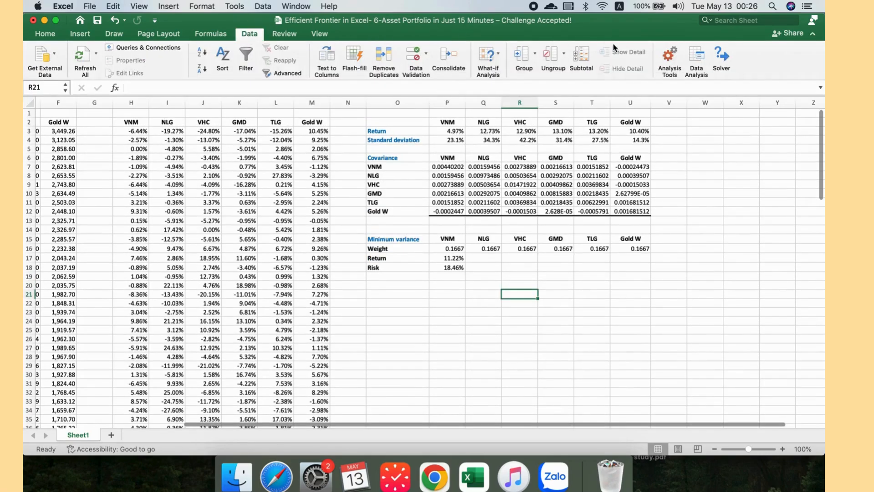
Step: Open Solver and set it to minimise the risk in P18 by changing the weights P16:U16
{"action": "left_click", "coordinate": [724, 54]}
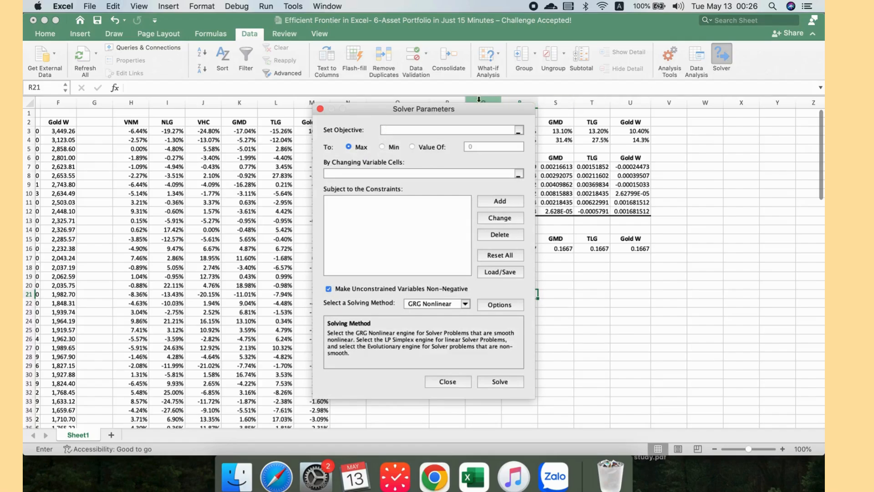
{"action": "left_click_drag", "start_coordinate": [451, 109], "coordinate": [245, 108]}
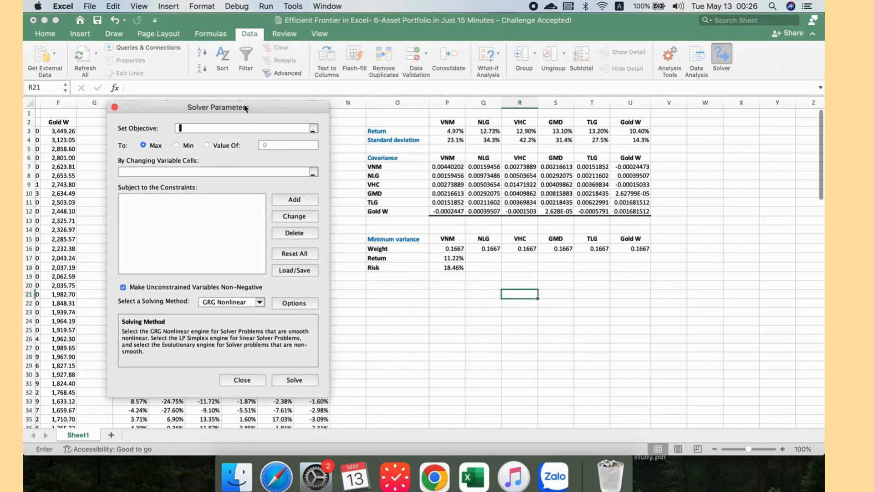
{"action": "left_click", "coordinate": [454, 258]}
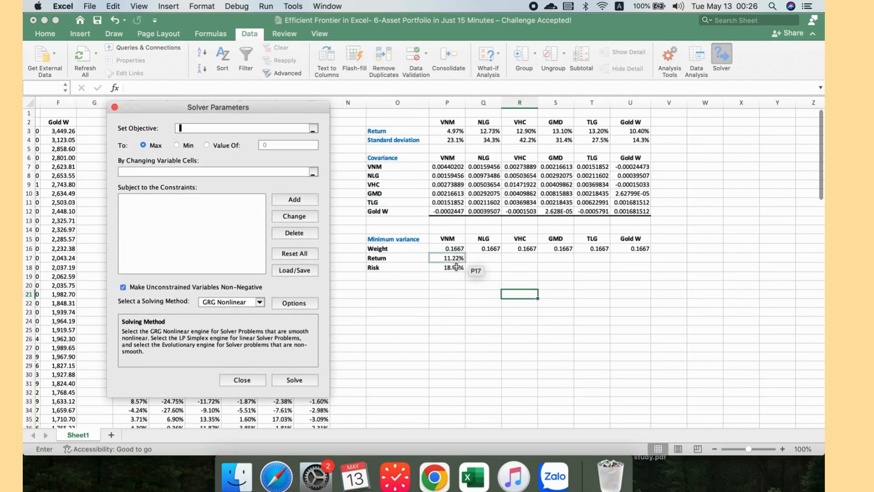
{"action": "left_click", "coordinate": [456, 268]}
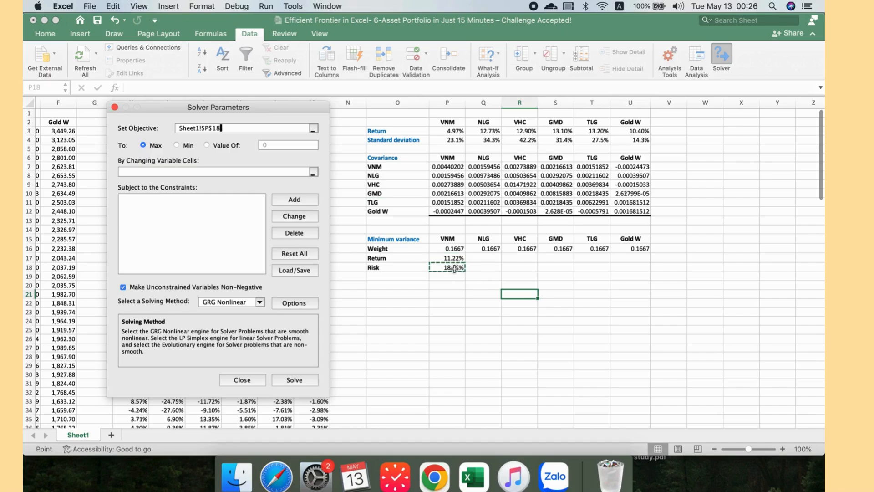
{"action": "left_click", "coordinate": [176, 145]}
{"action": "left_click", "coordinate": [188, 171]}
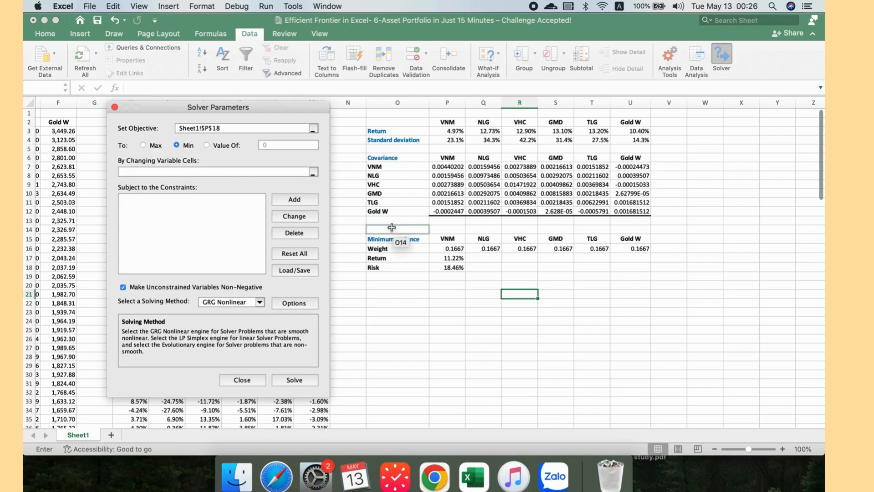
{"action": "left_click", "coordinate": [444, 247]}
{"action": "left_click_drag", "start_coordinate": [619, 248], "coordinate": [651, 249]}
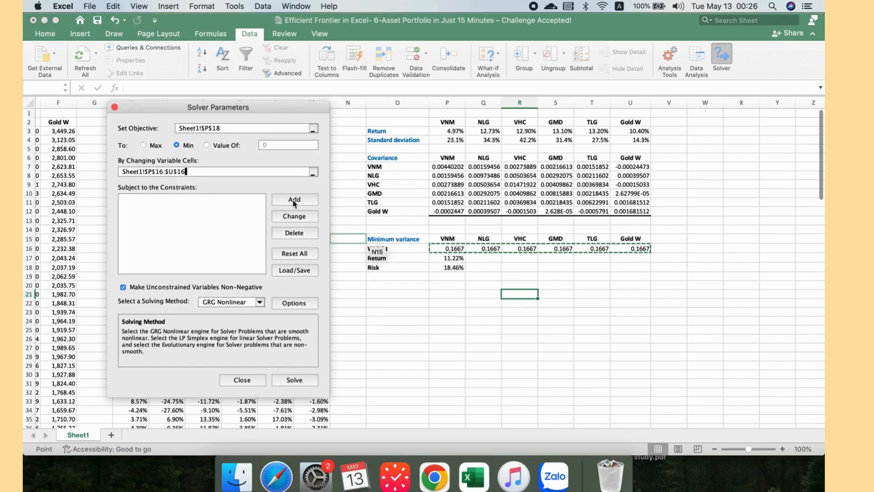
Step: Add a Solver constraint requiring the weights P16:U16 to be >= 0, then close Solver
{"action": "left_click", "coordinate": [290, 200]}
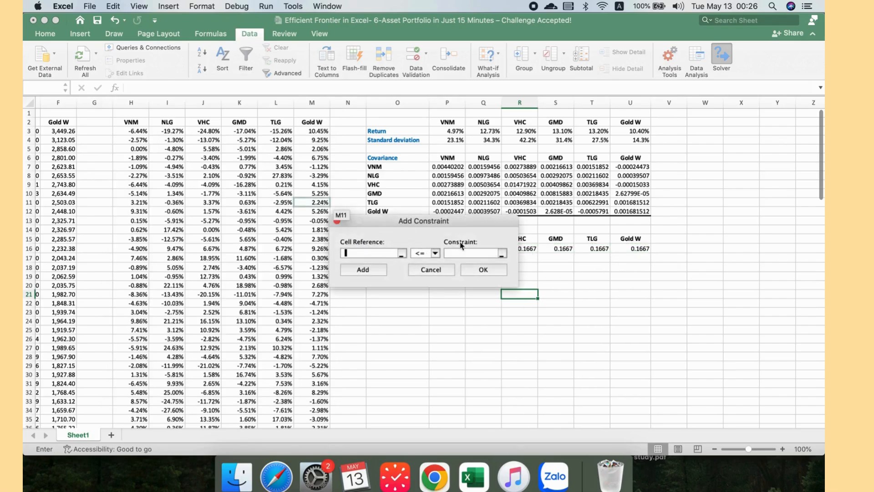
{"action": "left_click_drag", "start_coordinate": [447, 248], "coordinate": [649, 249]}
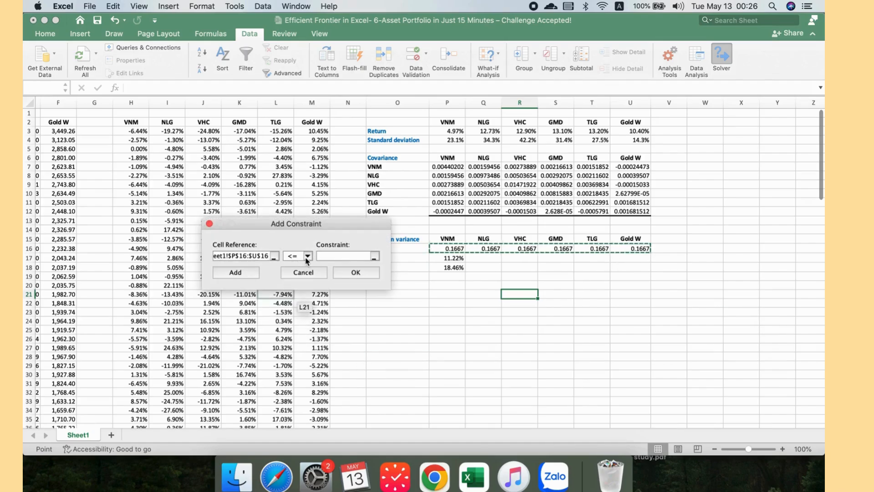
{"action": "left_click", "coordinate": [306, 257]}
{"action": "left_click", "coordinate": [305, 275]}
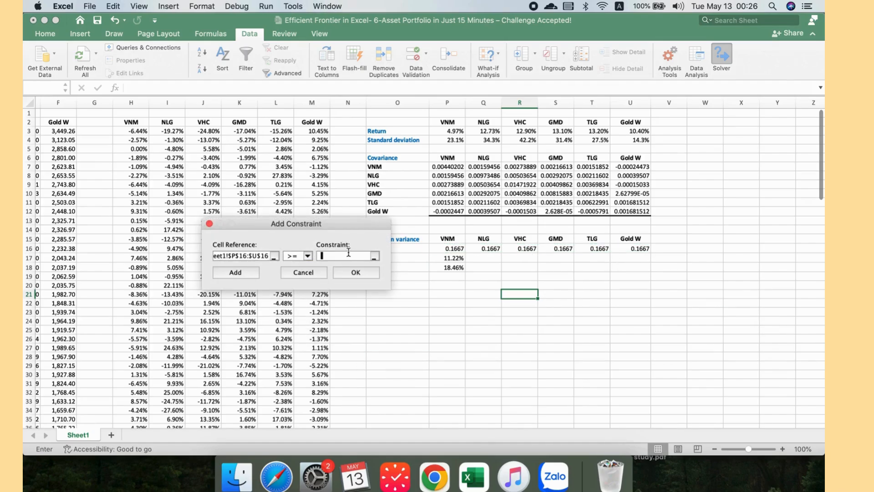
{"action": "left_click", "coordinate": [355, 272]}
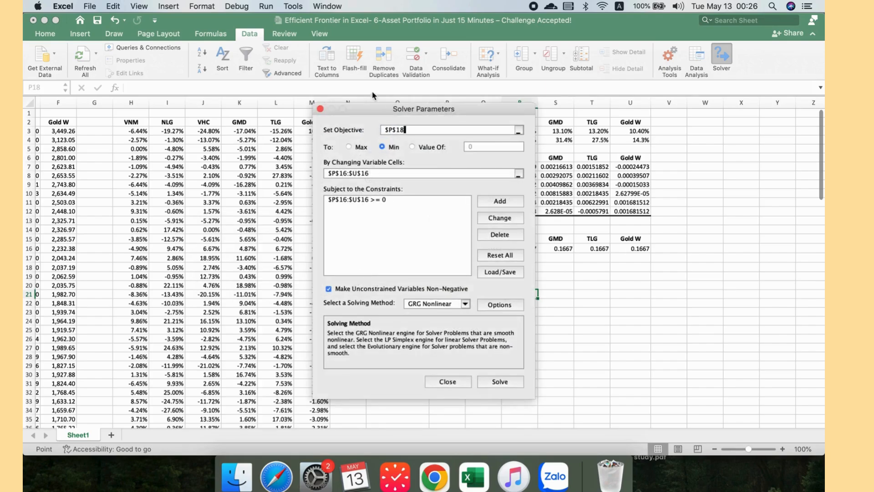
{"action": "left_click_drag", "start_coordinate": [372, 115], "coordinate": [252, 115]}
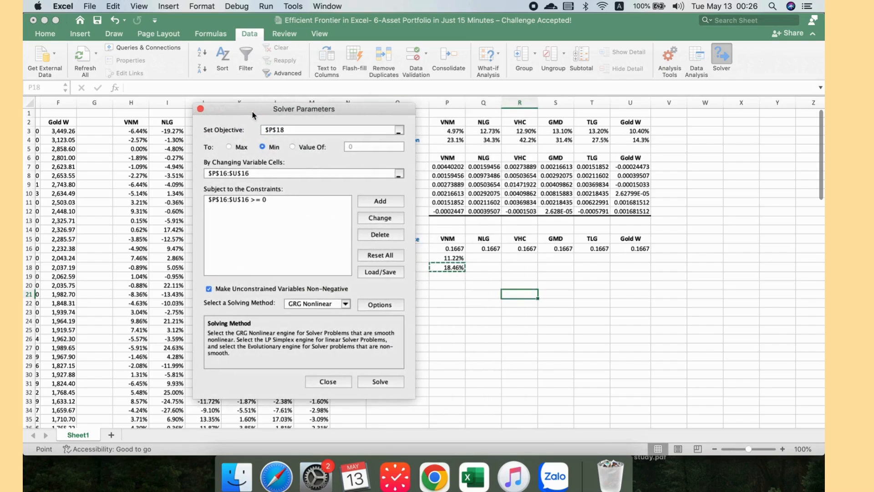
{"action": "left_click", "coordinate": [328, 382]}
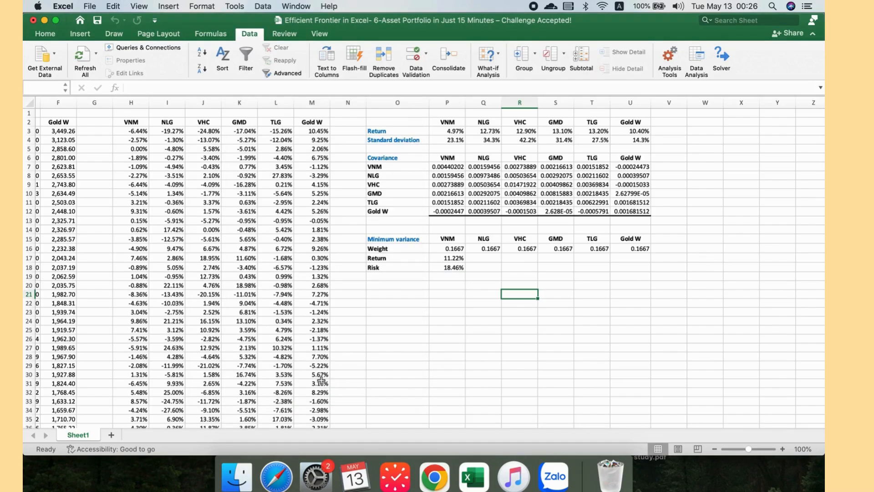
{"action": "left_click", "coordinate": [666, 249]}
{"action": "type", "text": "=sum"}
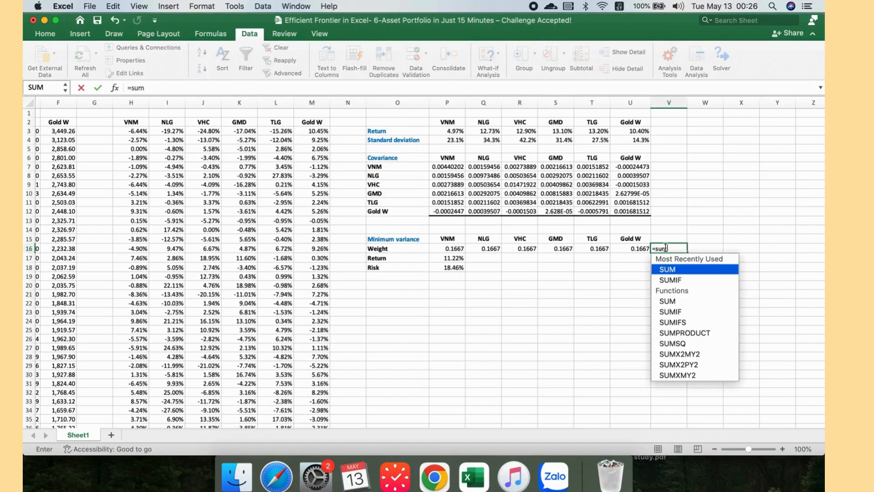
{"action": "left_click_drag", "start_coordinate": [456, 249], "coordinate": [649, 249]}
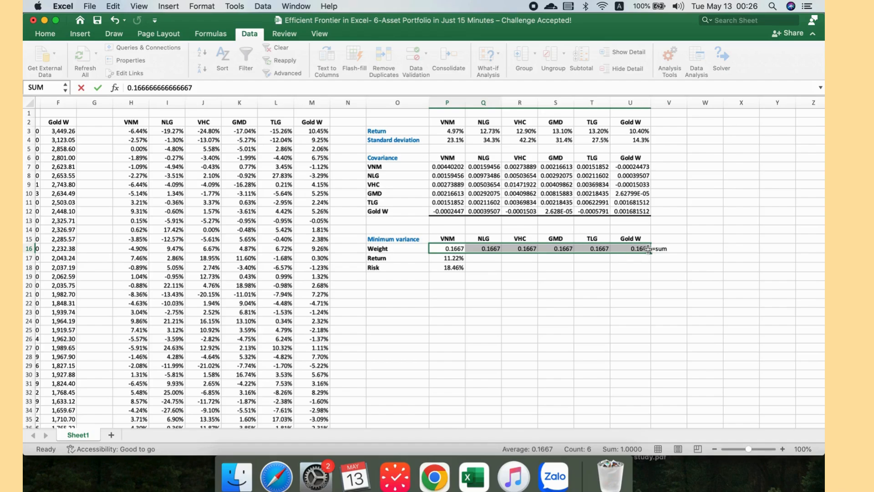
{"action": "left_click", "coordinate": [680, 250]}
{"action": "key", "text": "Delete"}
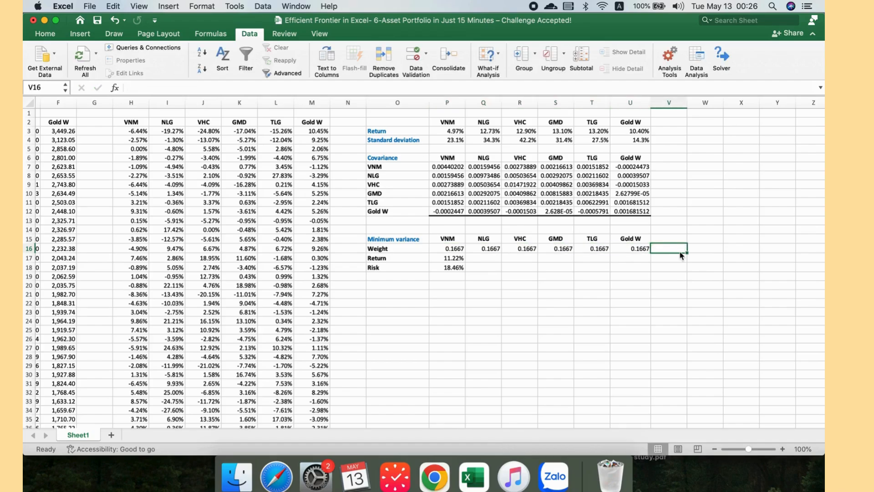
Step: Enter =SUM(P16:U16) in V16 to total the portfolio weights
{"action": "type", "text": "=sum"}
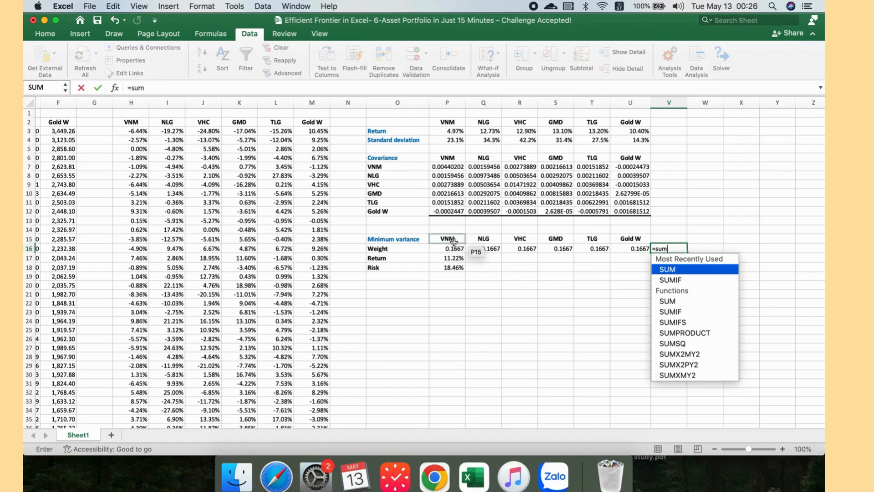
{"action": "left_click", "coordinate": [456, 247]}
{"action": "left_click_drag", "start_coordinate": [456, 248], "coordinate": [648, 249]}
{"action": "left_click", "coordinate": [674, 248]}
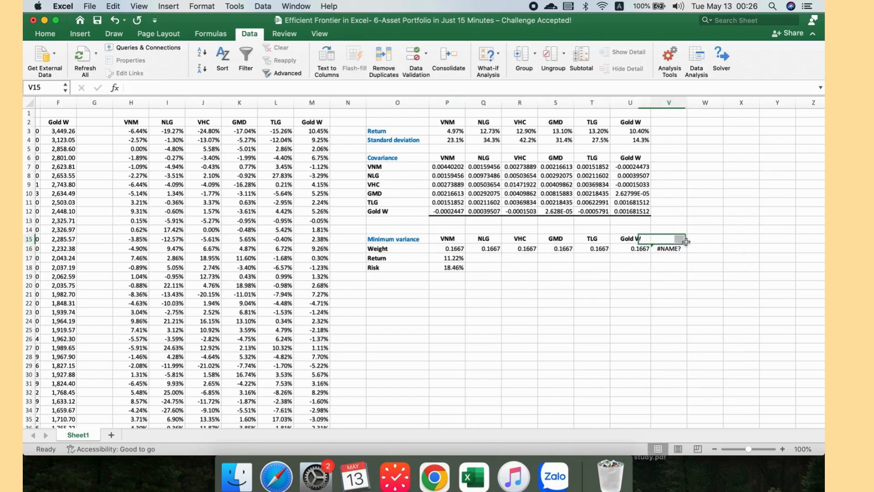
{"action": "double_click", "coordinate": [675, 247]}
{"action": "type", "text": "("}
{"action": "left_click_drag", "start_coordinate": [448, 248], "coordinate": [641, 248]}
{"action": "key", "text": "Return"}
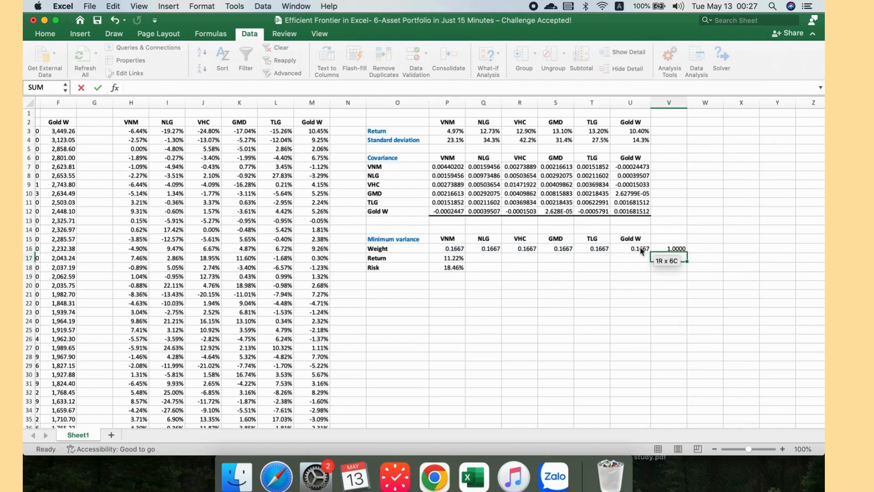
Step: Reopen Solver and add a constraint requiring the weight total in V16 to equal 1
{"action": "left_click", "coordinate": [722, 56]}
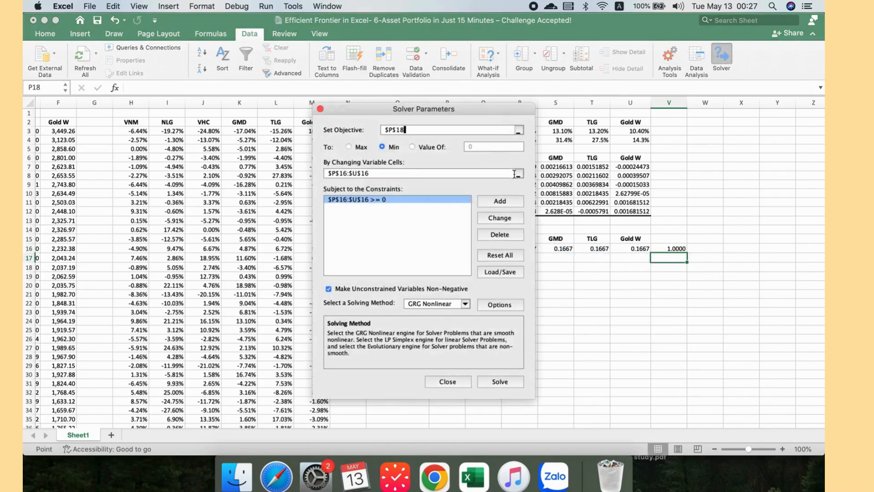
{"action": "left_click", "coordinate": [561, 203]}
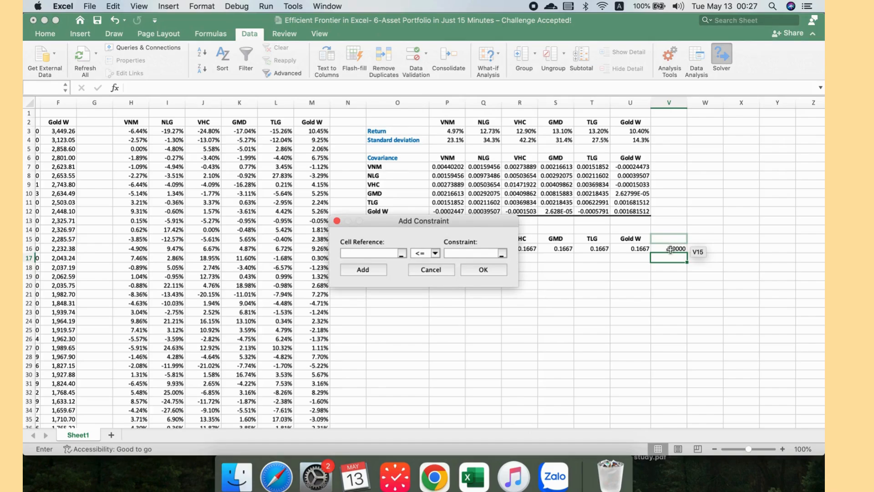
{"action": "left_click", "coordinate": [674, 247]}
{"action": "left_click", "coordinate": [436, 253]}
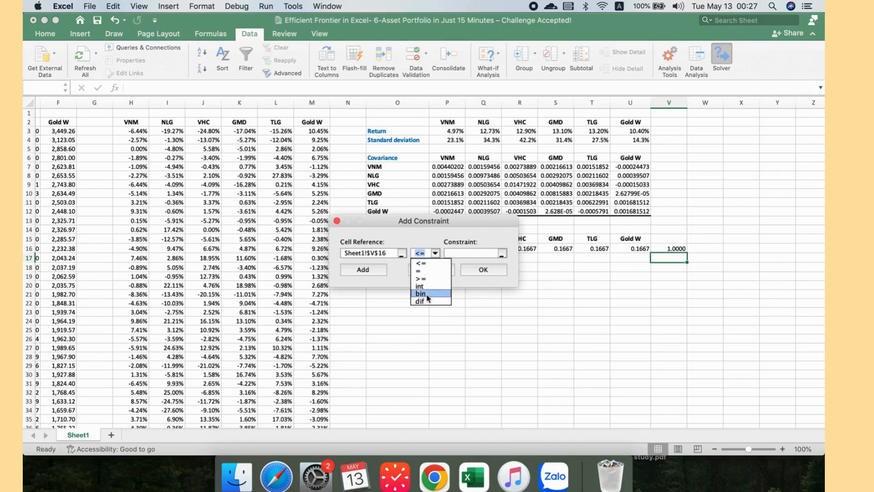
{"action": "left_click", "coordinate": [419, 271]}
{"action": "type", "text": "1"}
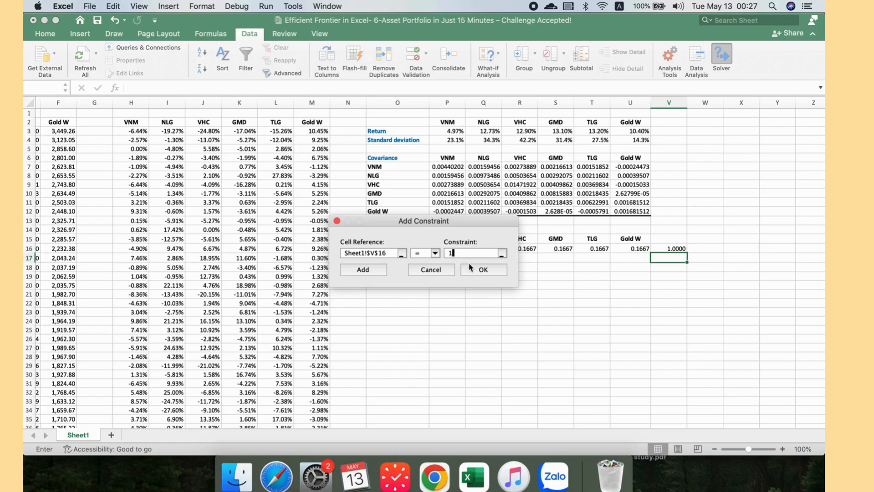
{"action": "left_click", "coordinate": [478, 270]}
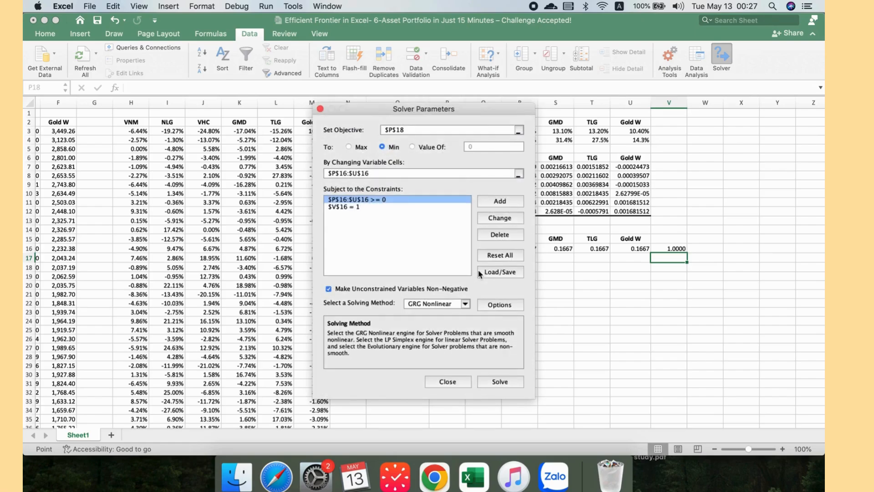
Step: Solve for the minimum-risk weights and keep the Solver solution, checking the return and risk formulas
{"action": "left_click", "coordinate": [504, 381]}
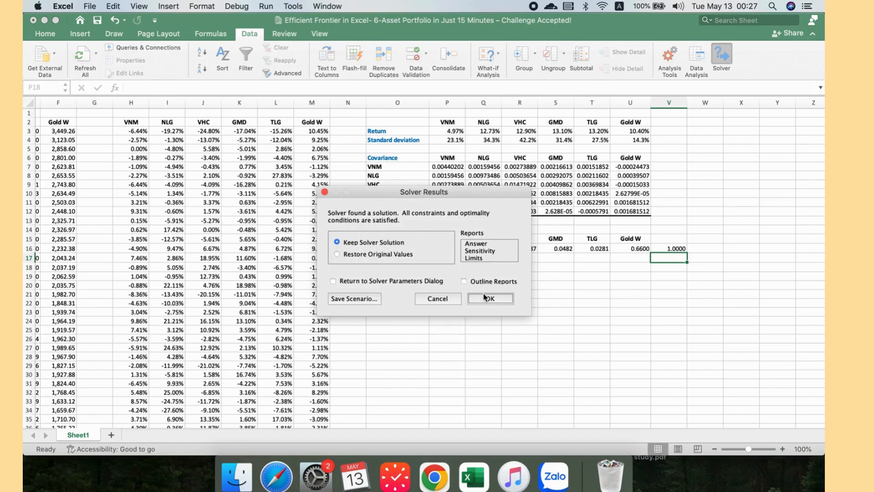
{"action": "left_click", "coordinate": [485, 297]}
{"action": "left_click", "coordinate": [455, 256]}
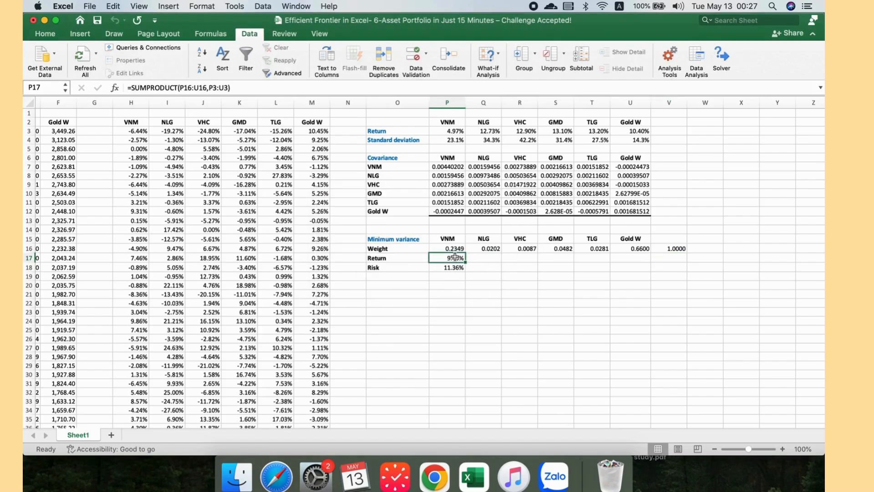
{"action": "left_click", "coordinate": [451, 268]}
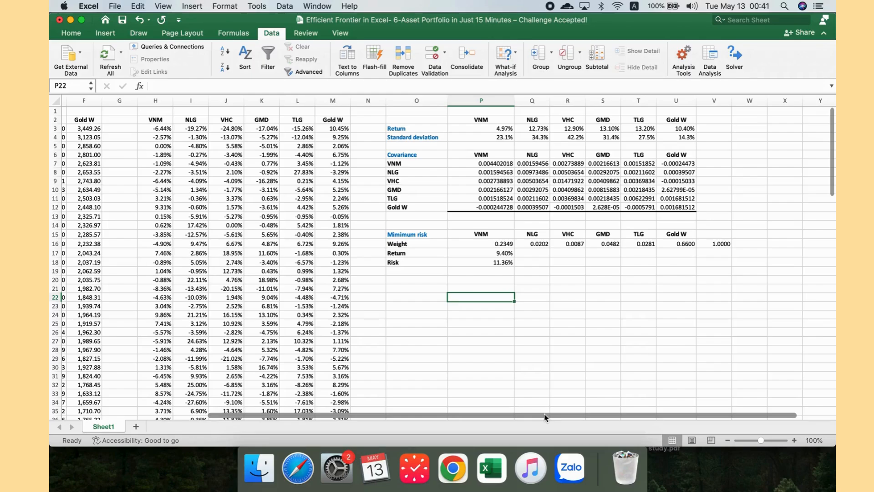
Step: Copy the minimum-risk table O15:U18 and paste it at O24 as values with source formatting
{"action": "left_click_drag", "start_coordinate": [424, 235], "coordinate": [683, 265]}
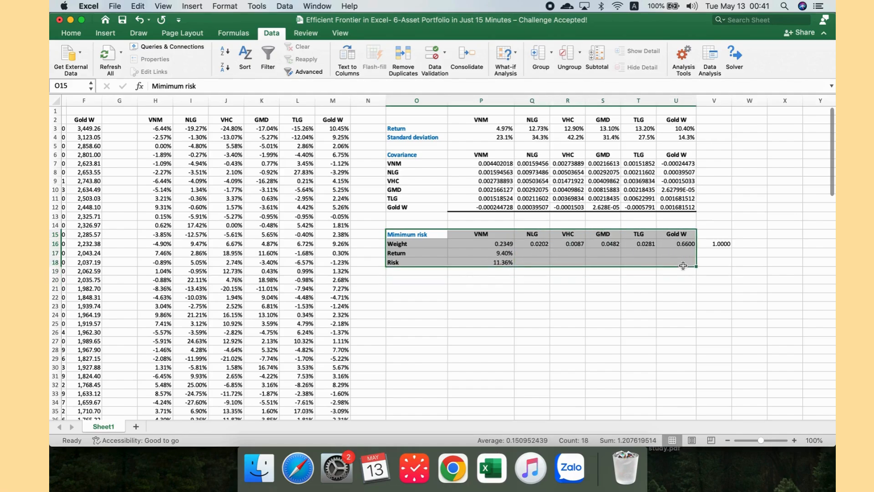
{"action": "key", "text": "super+c"}
{"action": "left_click", "coordinate": [427, 315]}
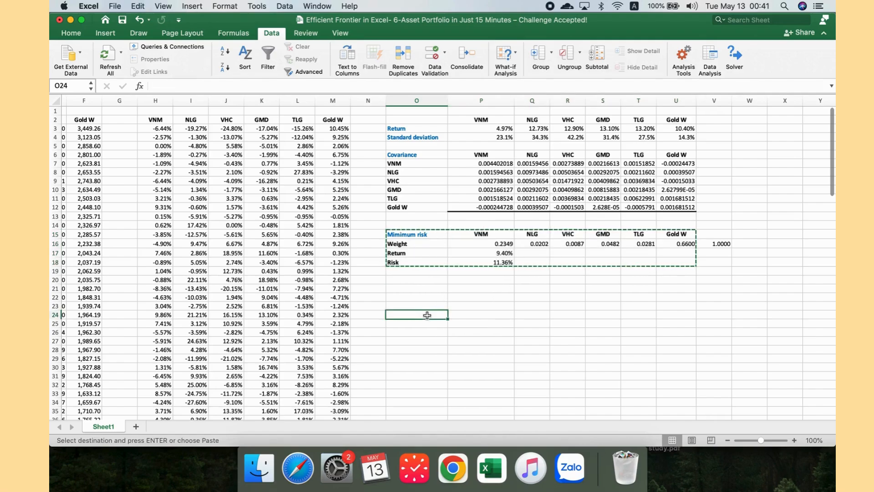
{"action": "right_click", "coordinate": [427, 315]}
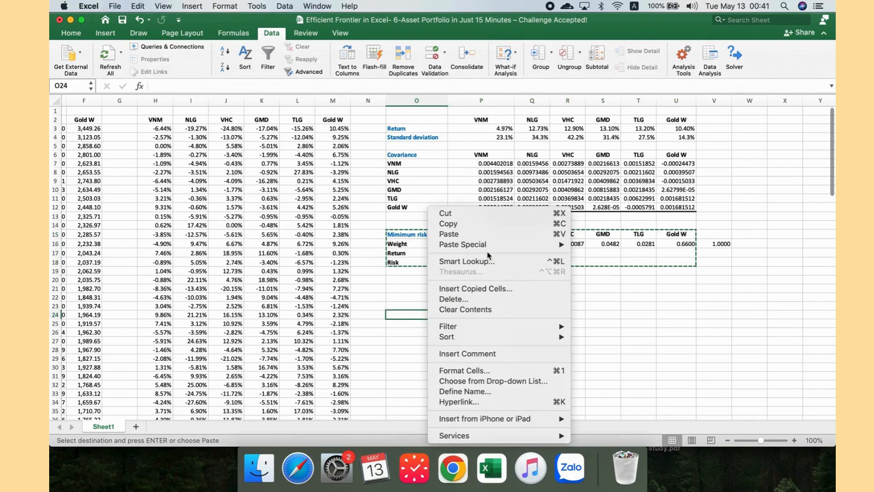
{"action": "mouse_move", "coordinate": [485, 245]}
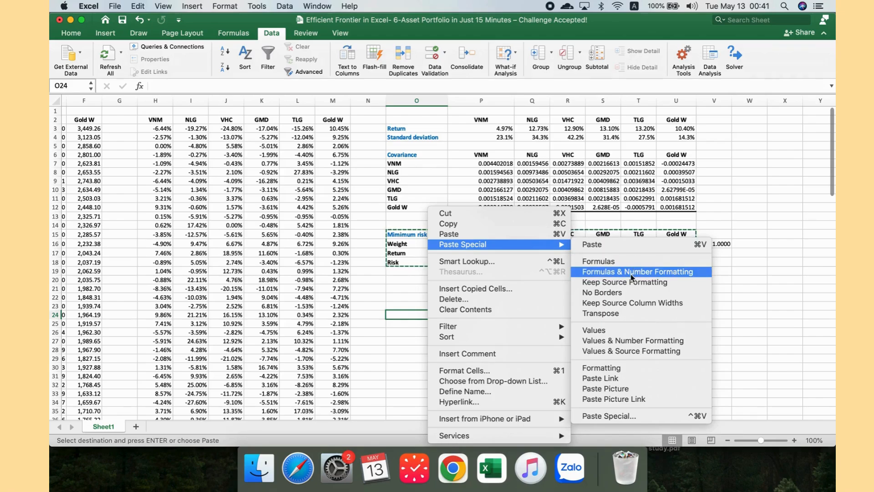
{"action": "left_click", "coordinate": [615, 351]}
{"action": "left_click", "coordinate": [546, 366]}
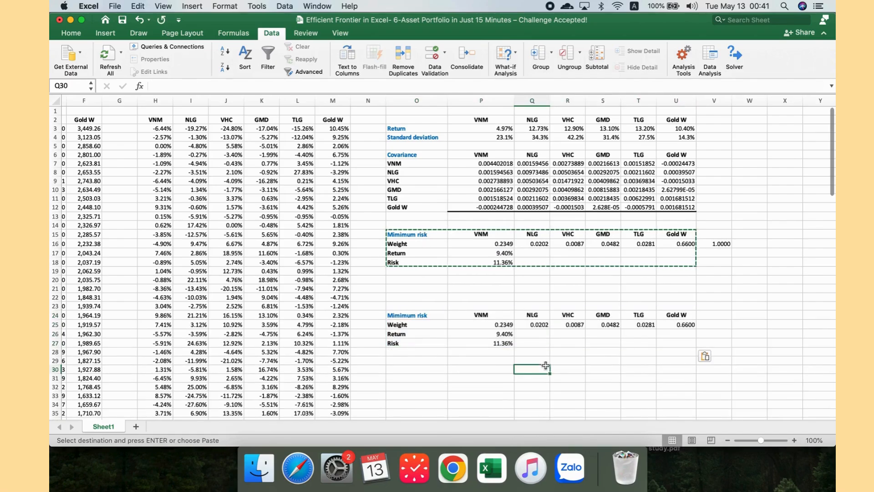
Step: Rename the table heading in O15 to Optimal
{"action": "double_click", "coordinate": [424, 236]}
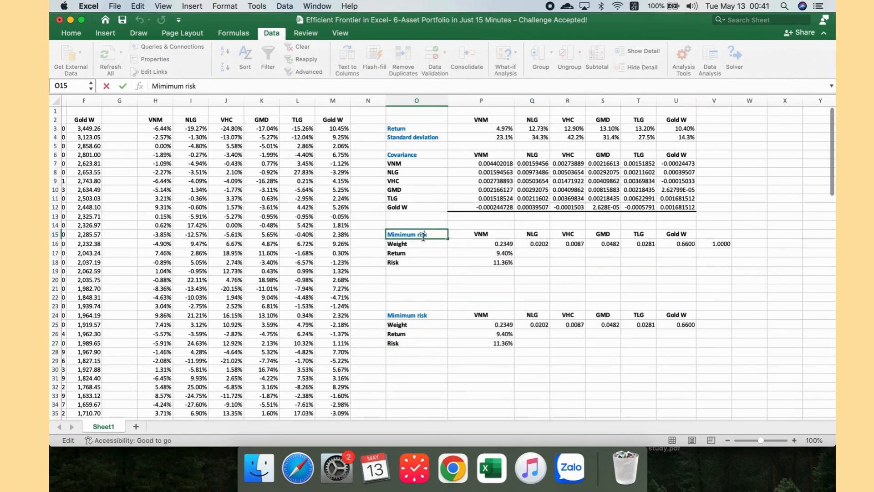
{"action": "triple_click", "coordinate": [423, 236]}
{"action": "type", "text": "Optima"}
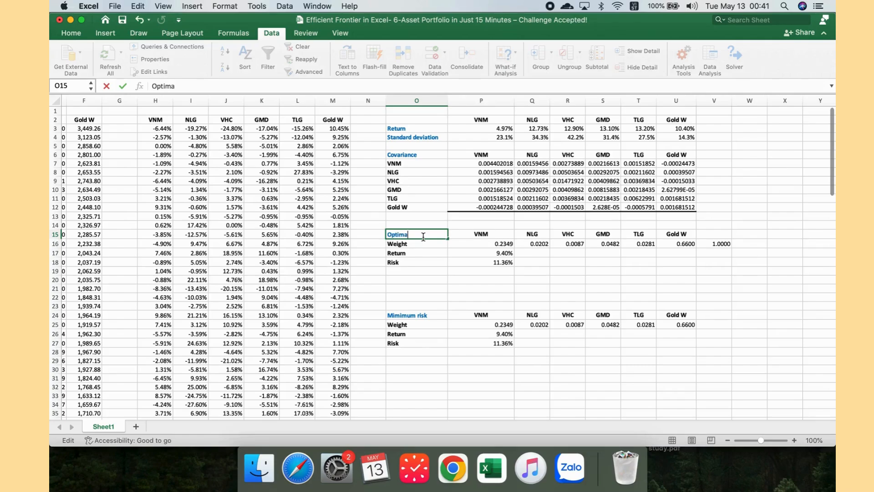
{"action": "type", "text": "l"}
{"action": "left_click", "coordinate": [426, 261]}
Step: Label O19 as Risk free rate and enter 3.2% as its value in P19
{"action": "left_click", "coordinate": [418, 273]}
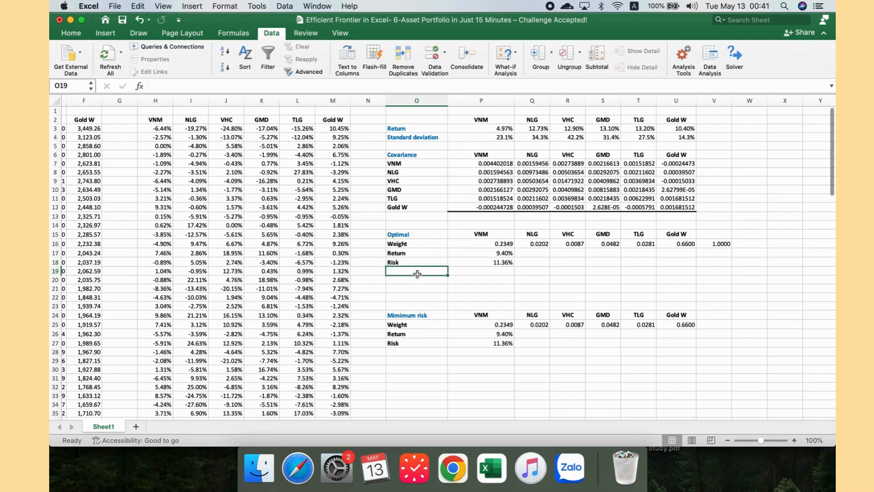
{"action": "type", "text": "Riss"}
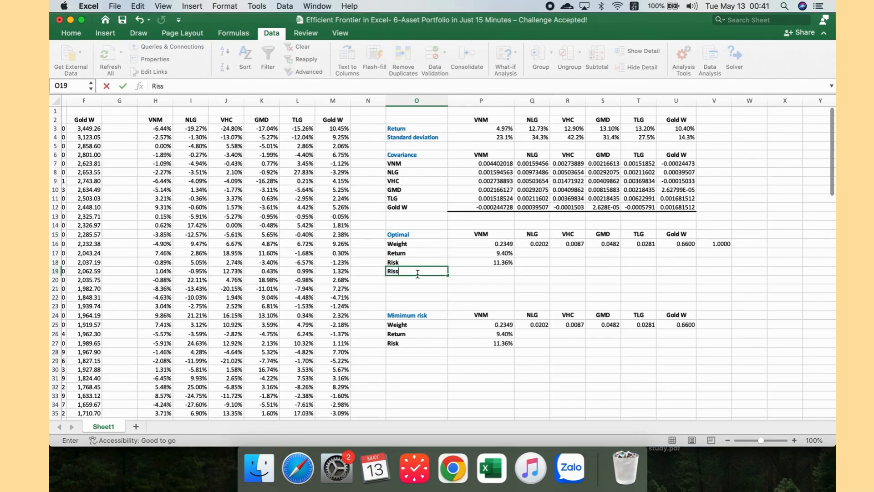
{"action": "key", "text": "BackSpace"}
{"action": "type", "text": "k free rate"}
{"action": "left_click", "coordinate": [475, 273]}
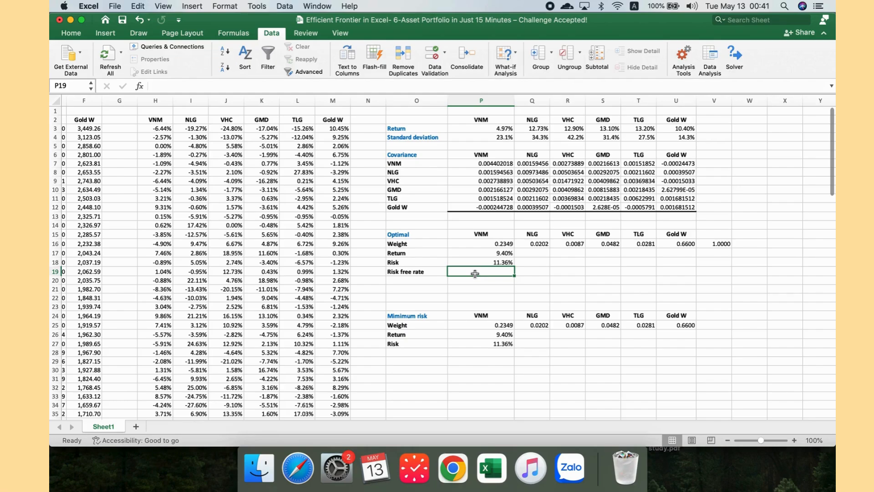
{"action": "type", "text": "3%"}
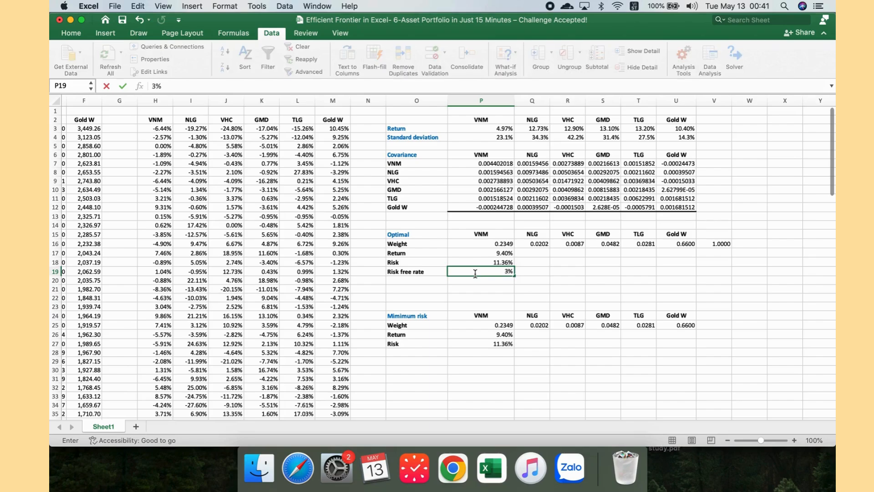
{"action": "type", "text": ".2"}
{"action": "key", "text": "Return"}
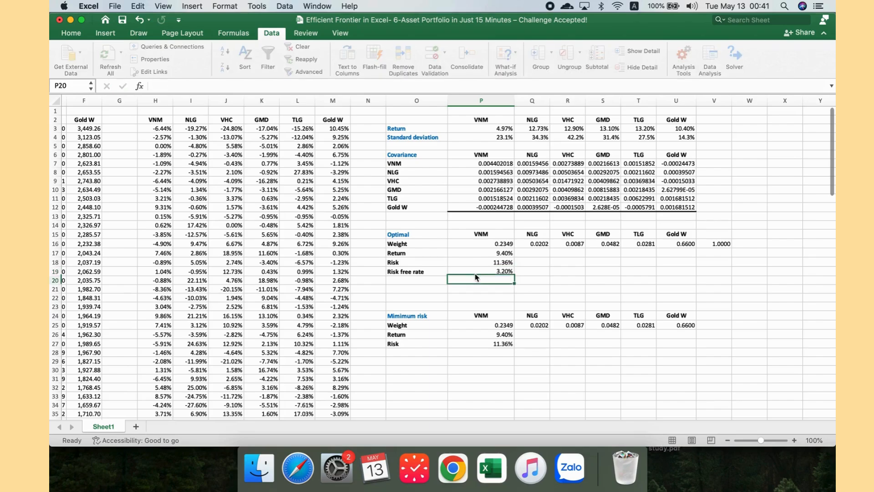
Step: Add a Sharpe ratio label in O20 below the risk-free rate
{"action": "left_click", "coordinate": [420, 281]}
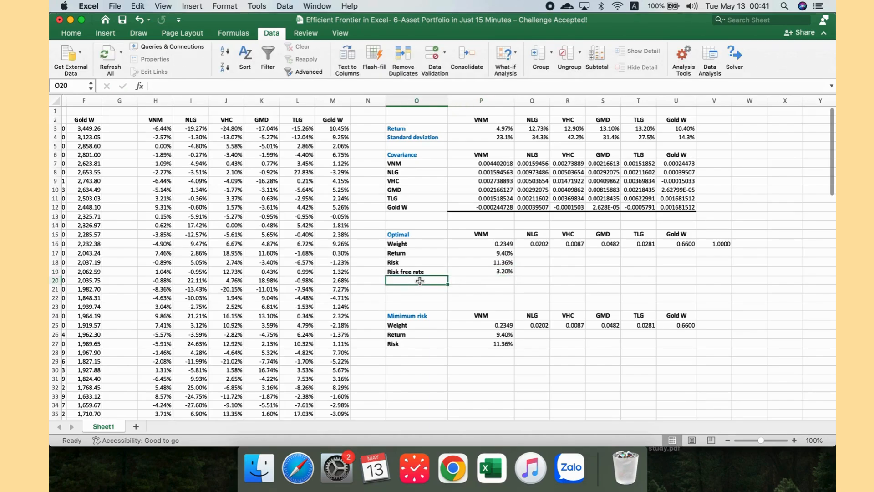
{"action": "type", "text": "Shar"}
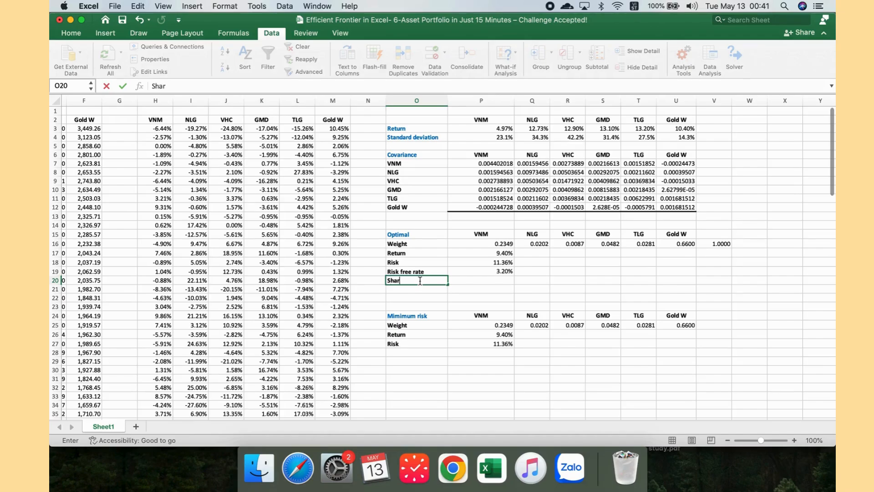
{"action": "type", "text": "pe ratio"}
{"action": "left_click", "coordinate": [472, 283]}
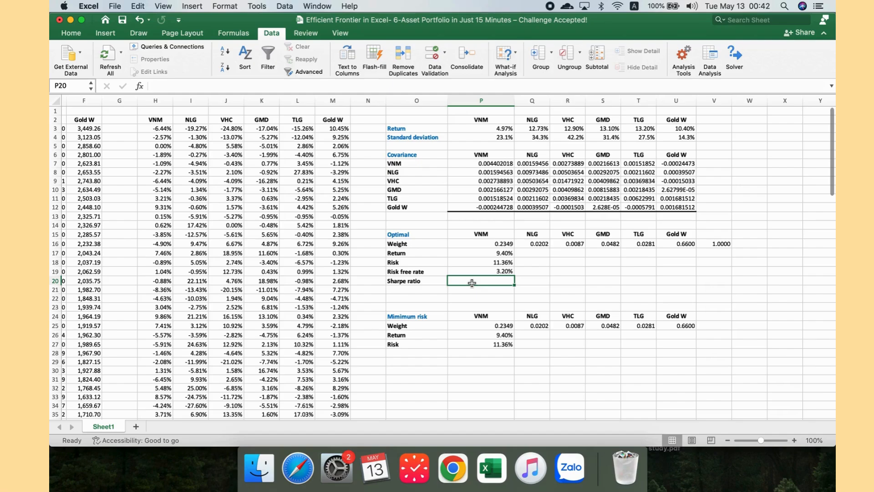
Step: Enter the Sharpe ratio formula in P20 as return minus risk-free rate, divided by risk: =(P17-P19)/P18
{"action": "type", "text": "=("}
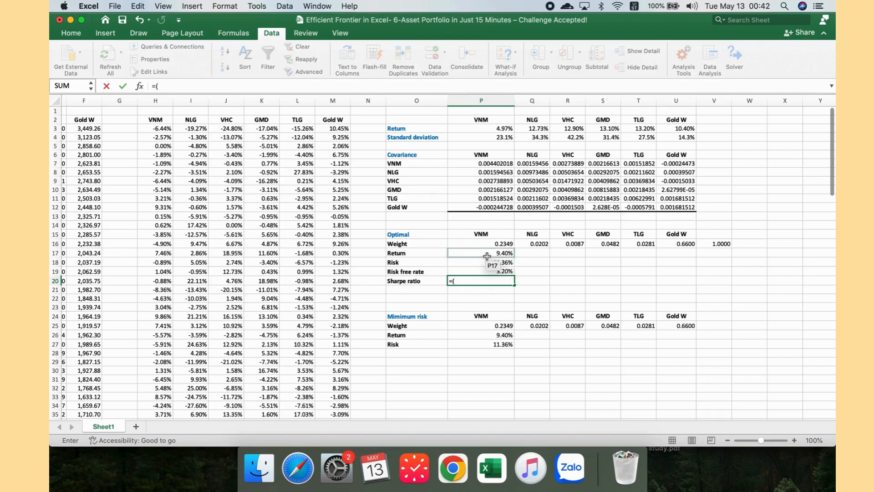
{"action": "left_click", "coordinate": [487, 254]}
{"action": "type", "text": "-"}
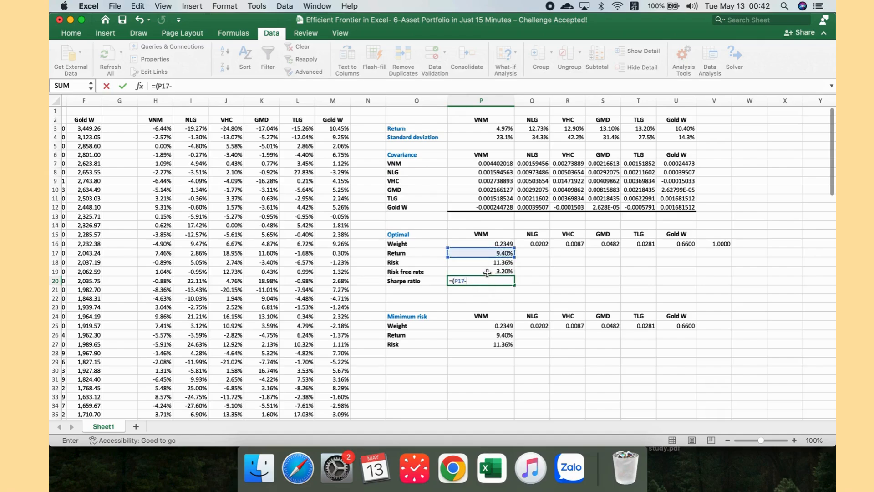
{"action": "left_click", "coordinate": [488, 272]}
{"action": "type", "text": ")"}
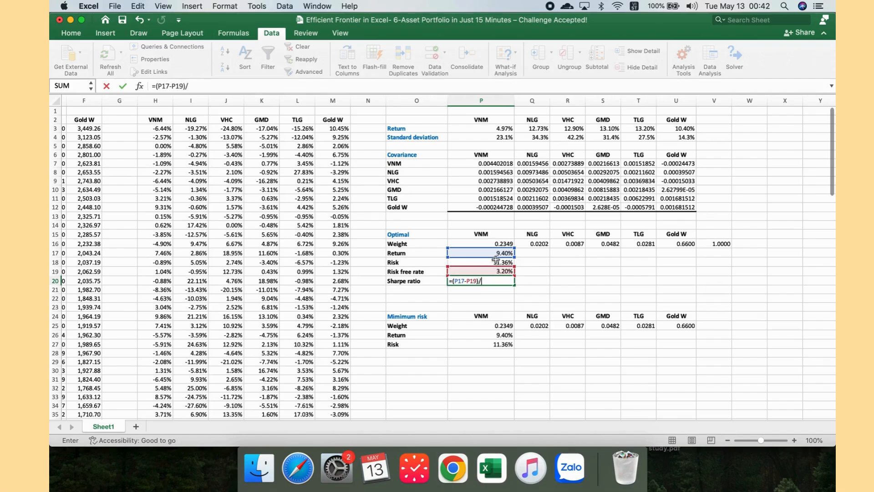
{"action": "type", "text": "/"}
{"action": "left_click", "coordinate": [491, 264]}
{"action": "key", "text": "Return"}
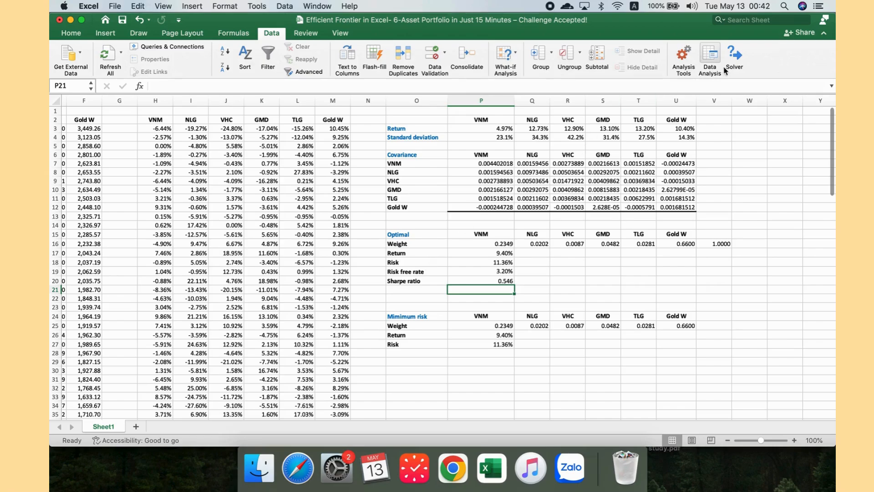
Step: Run Solver to maximize the Sharpe ratio in P20 by changing the weights P16:U16, keeping the solution
{"action": "left_click", "coordinate": [735, 57]}
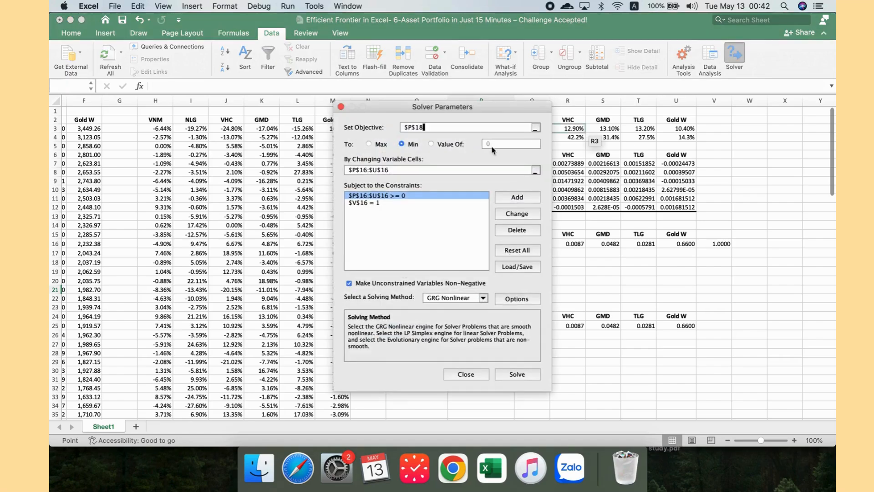
{"action": "left_click_drag", "start_coordinate": [427, 114], "coordinate": [282, 160]}
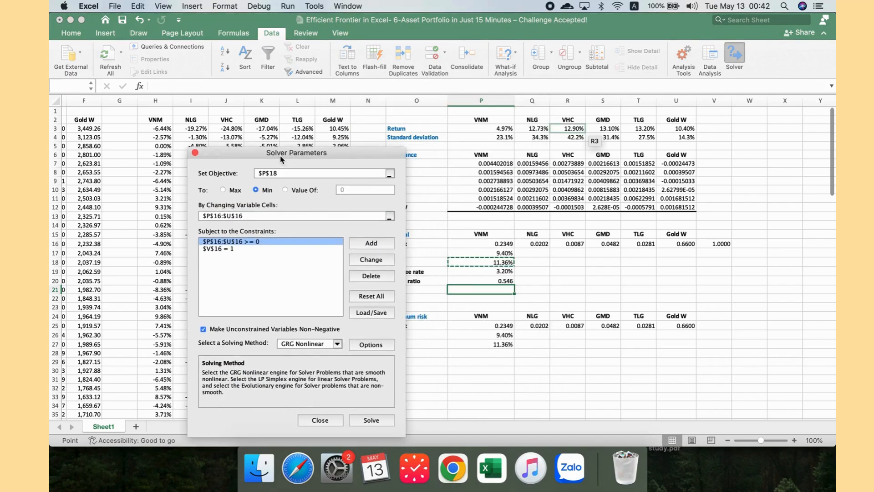
{"action": "key", "text": "BackSpace"}
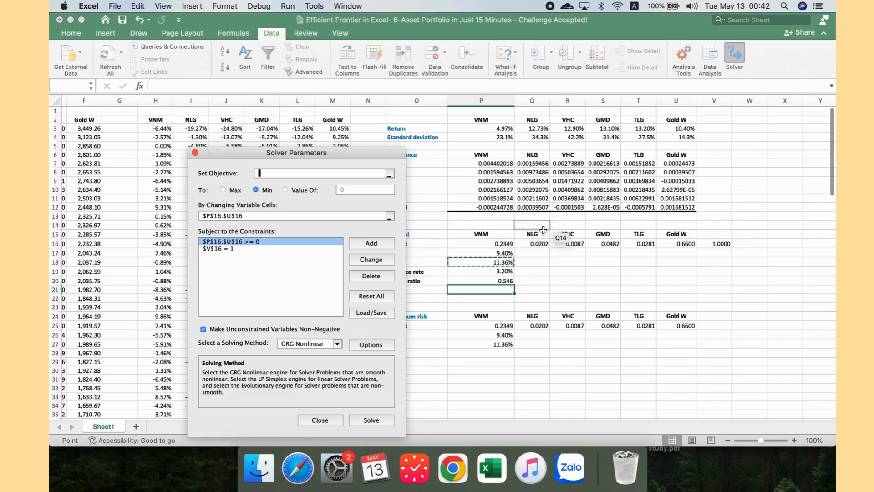
{"action": "left_click_drag", "start_coordinate": [314, 158], "coordinate": [277, 158]}
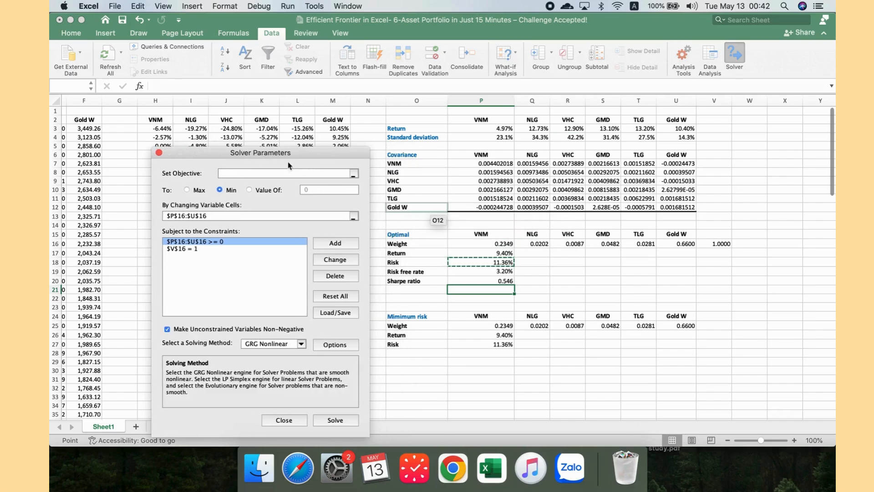
{"action": "left_click", "coordinate": [473, 281]}
{"action": "left_click", "coordinate": [194, 191]}
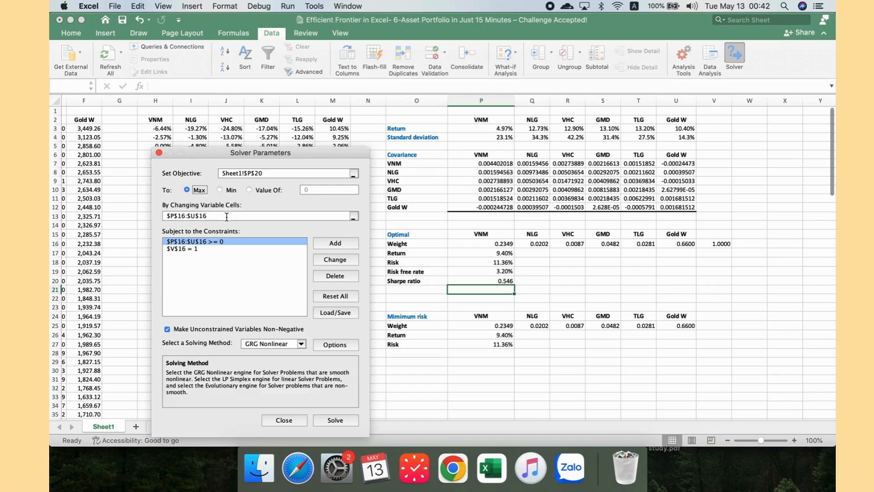
{"action": "left_click", "coordinate": [344, 424]}
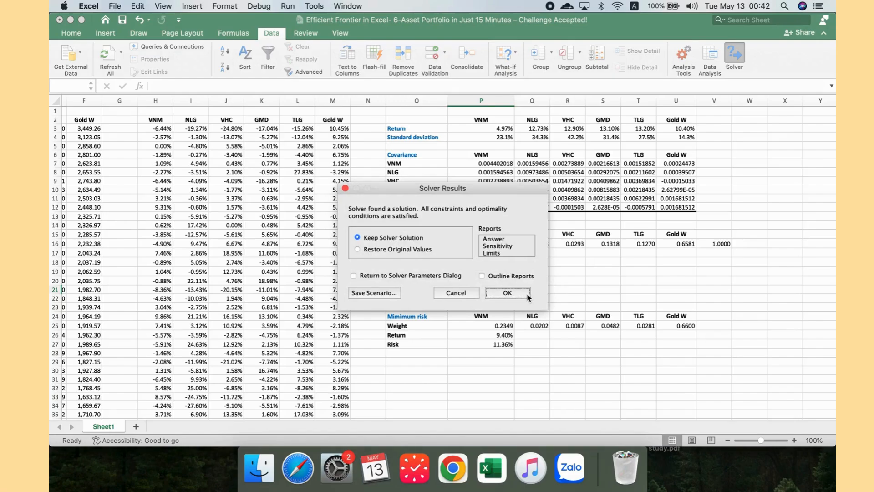
{"action": "left_click", "coordinate": [529, 296]}
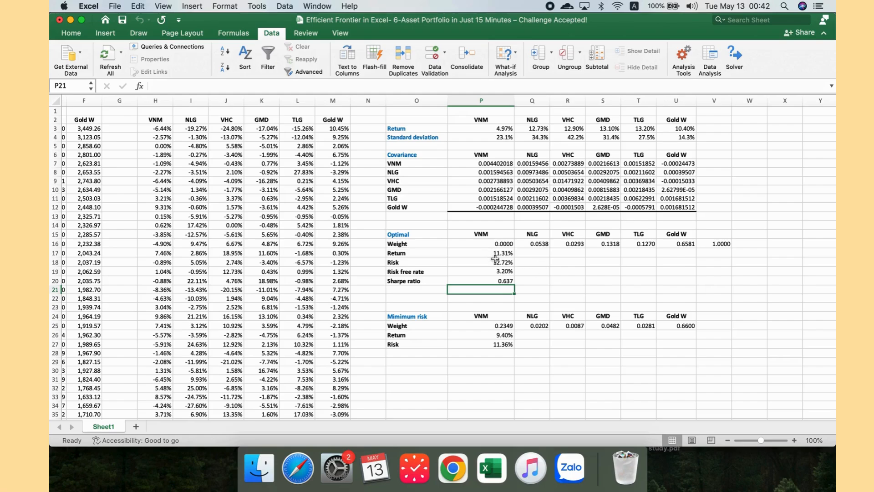
Step: Inspect the formulas behind the optimal portfolio's return and risk cells
{"action": "left_click", "coordinate": [494, 254]}
{"action": "left_click", "coordinate": [497, 262]}
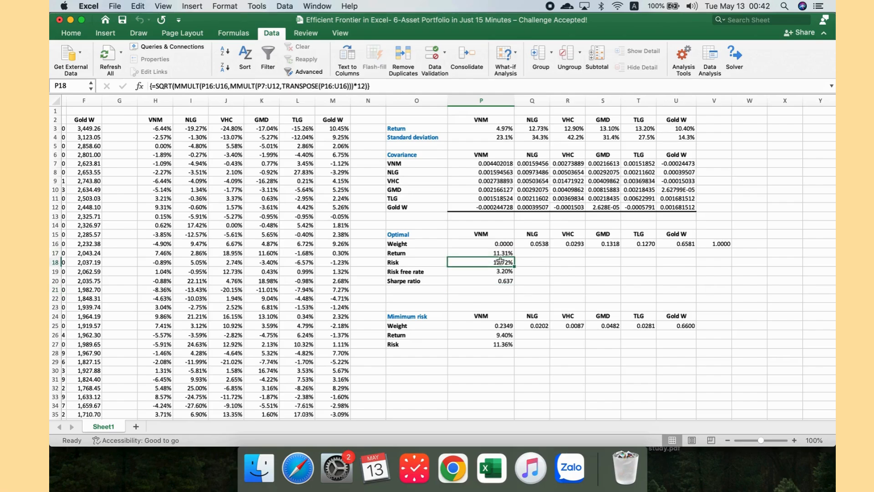
{"action": "left_click", "coordinate": [603, 244]}
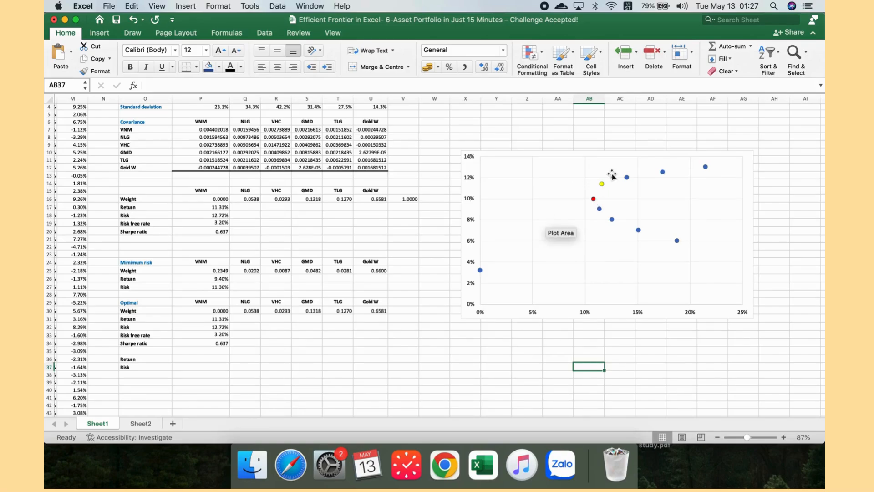
Step: Copy the minimum-risk portfolio's return and risk from P26:P27 into S36:S37 of the frontier table
{"action": "mouse_move", "coordinate": [603, 184]}
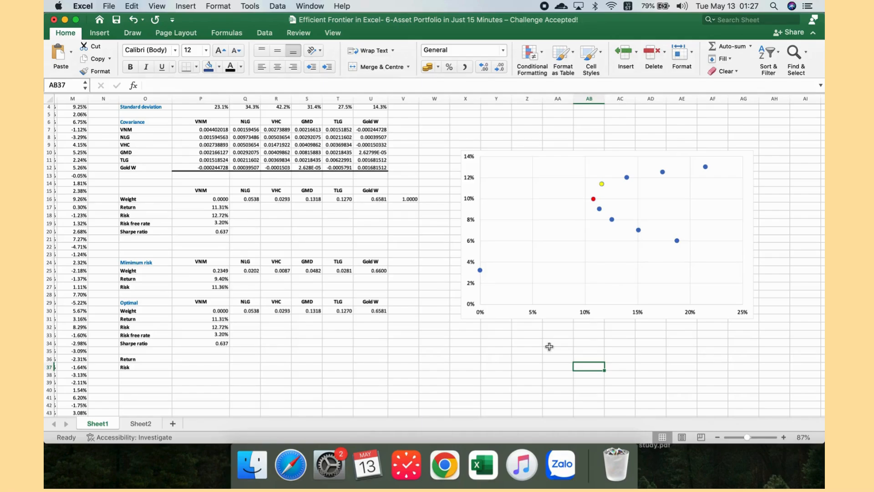
{"action": "left_click", "coordinate": [242, 324]}
{"action": "left_click", "coordinate": [205, 335]}
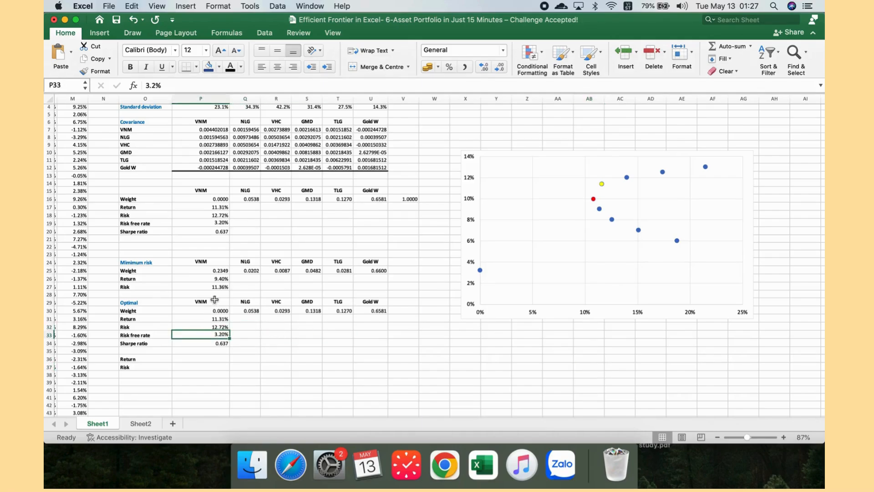
{"action": "left_click", "coordinate": [214, 300]}
{"action": "left_click_drag", "start_coordinate": [219, 281], "coordinate": [223, 287]}
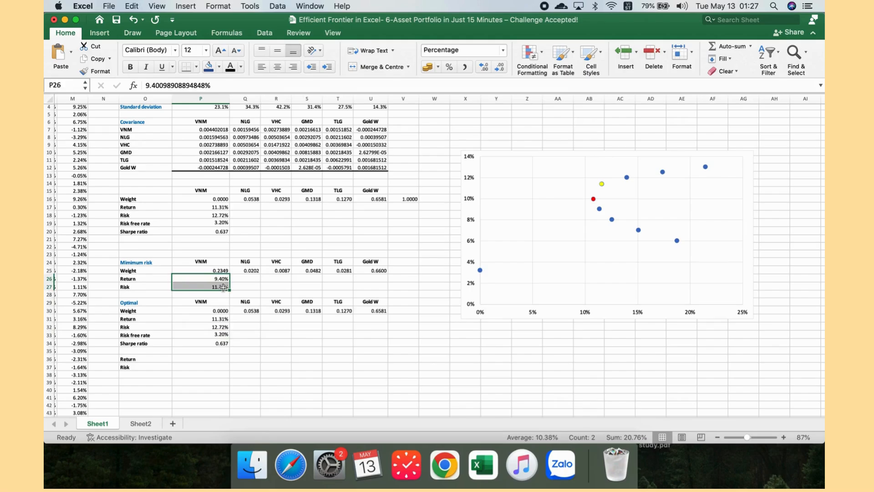
{"action": "key", "text": "super+c"}
{"action": "left_click", "coordinate": [309, 362]}
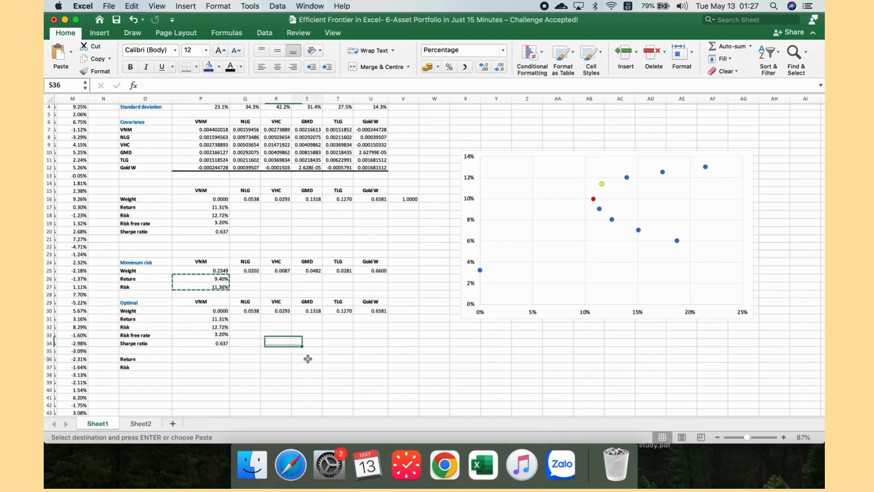
{"action": "key", "text": "super+v"}
Step: Copy the optimal portfolio's return and risk from P31:P32 into T36:T37
{"action": "left_click", "coordinate": [224, 319]}
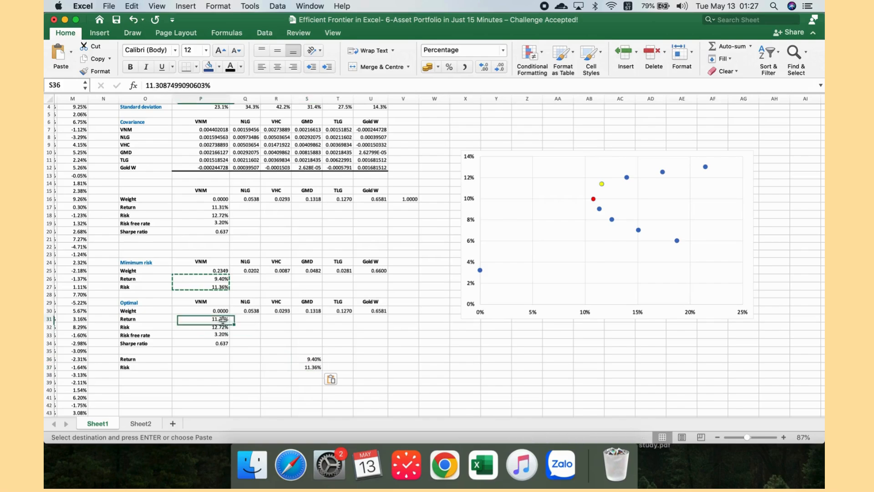
{"action": "left_click_drag", "start_coordinate": [223, 319], "coordinate": [223, 327]}
{"action": "key", "text": "super+c"}
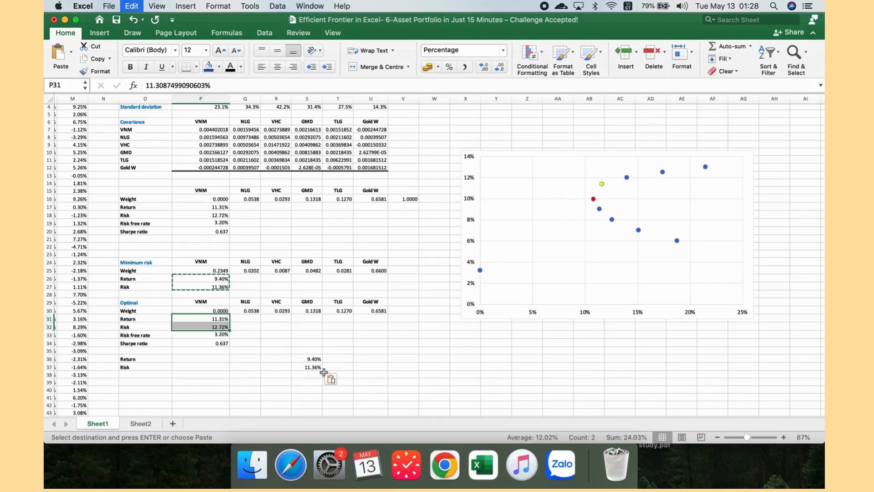
{"action": "left_click", "coordinate": [332, 360]}
{"action": "key", "text": "super+v"}
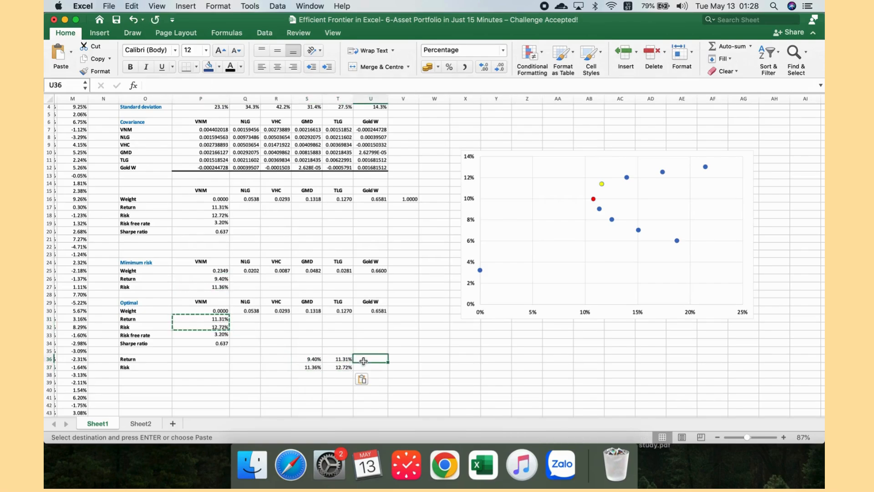
Step: Enter target returns of 8%, 7% and 6% in R36, Q36 and P36 of the Return row
{"action": "key", "text": "Left"}
{"action": "key", "text": "Left"}
{"action": "key", "text": "Left"}
{"action": "key", "text": "Right"}
{"action": "key", "text": "Right"}
{"action": "key", "text": "Right"}
{"action": "key", "text": "Right"}
{"action": "key", "text": "Left"}
{"action": "key", "text": "Left"}
{"action": "key", "text": "Left"}
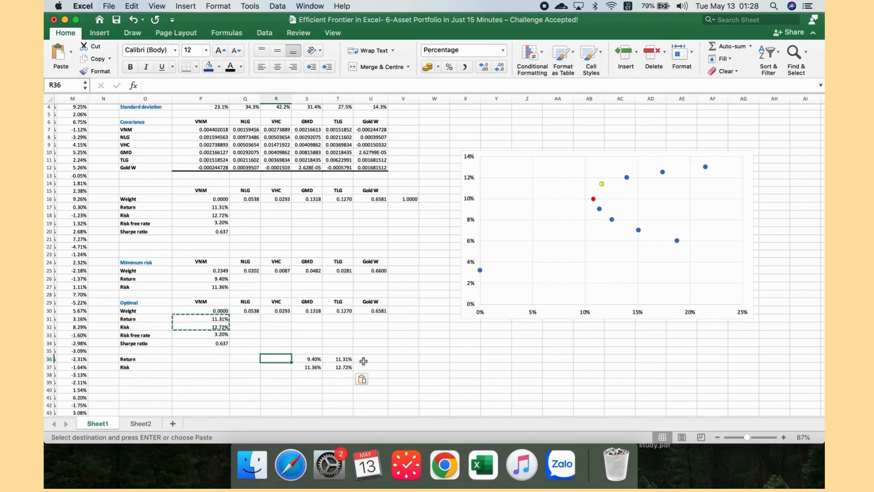
{"action": "type", "text": "8"}
{"action": "key", "text": "Left"}
{"action": "type", "text": "7"}
{"action": "key", "text": "Left"}
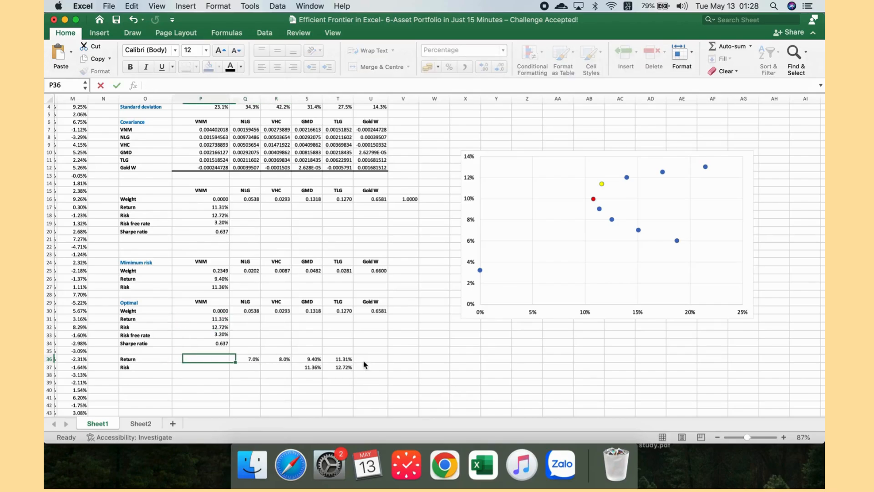
{"action": "type", "text": "6"}
{"action": "key", "text": "Right"}
Step: Enter target returns of 12%, 12.5% and 13% in U36, V36 and W36
{"action": "left_click", "coordinate": [364, 362]}
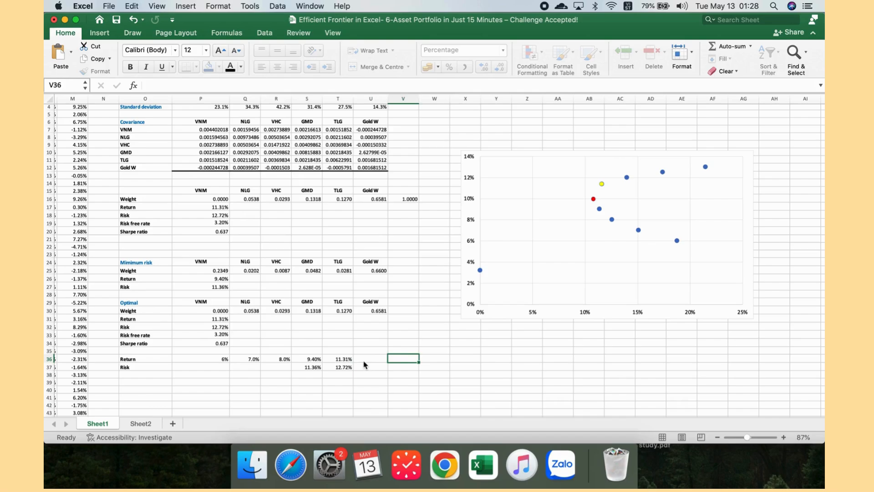
{"action": "type", "text": "12"}
{"action": "key", "text": "Right"}
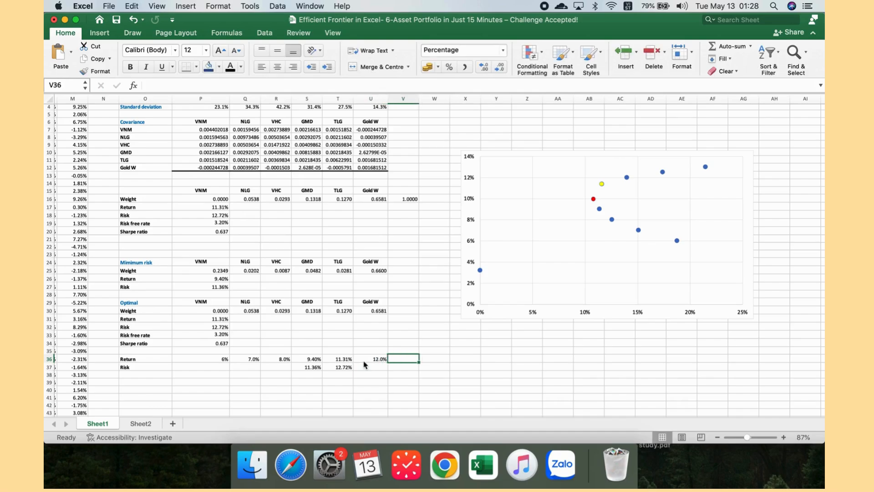
{"action": "type", "text": "12.5"}
{"action": "key", "text": "Right"}
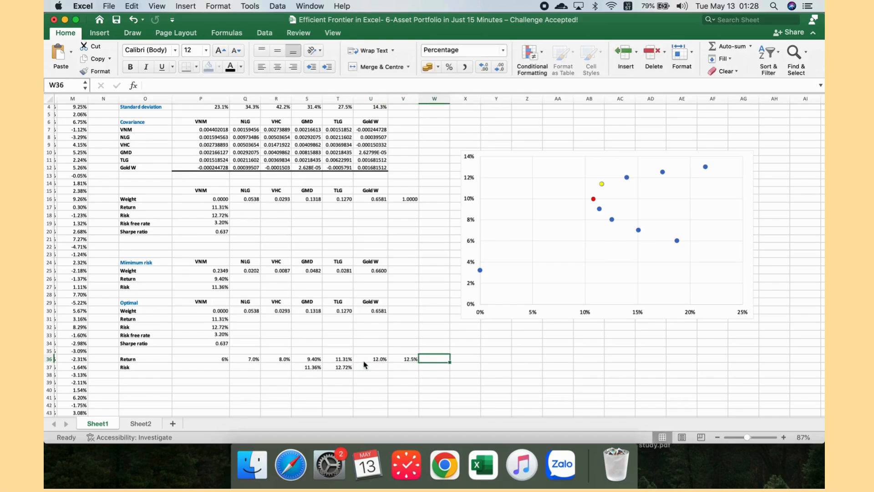
{"action": "type", "text": "13"}
{"action": "key", "text": "Return"}
Step: Open Solver and set its objective to minimize the risk in P18
{"action": "key", "text": "Left"}
{"action": "key", "text": "Left"}
{"action": "key", "text": "Left"}
{"action": "key", "text": "Left"}
{"action": "key", "text": "Left"}
{"action": "key", "text": "Left"}
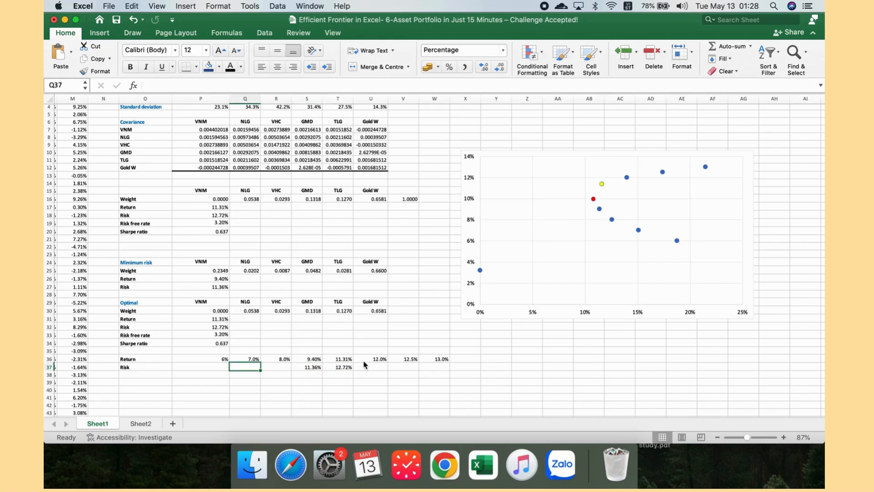
{"action": "left_click", "coordinate": [265, 32]}
{"action": "left_click", "coordinate": [731, 66]}
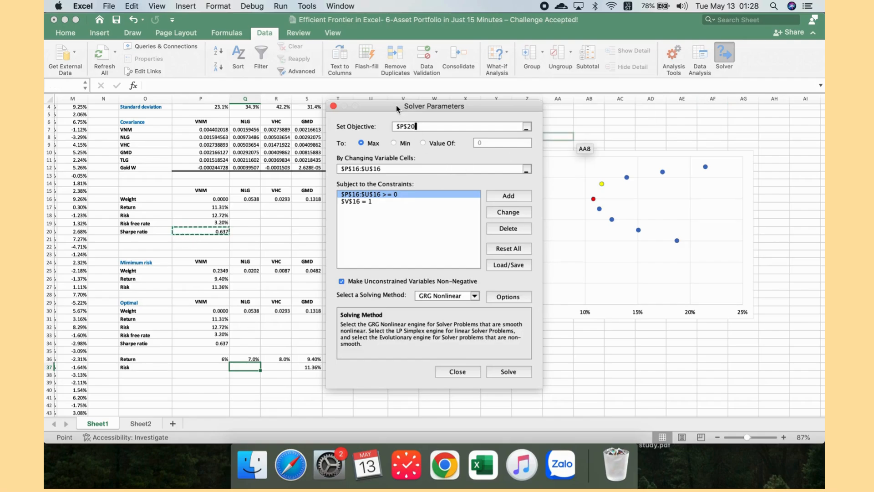
{"action": "left_click_drag", "start_coordinate": [398, 108], "coordinate": [491, 107]}
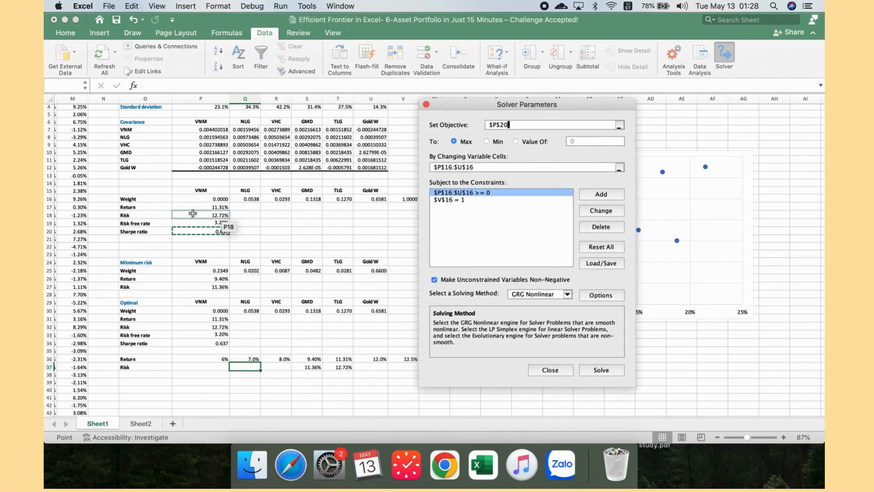
{"action": "key", "text": "BackSpace"}
{"action": "key", "text": "BackSpace"}
{"action": "key", "text": "BackSpace"}
{"action": "key", "text": "BackSpace"}
{"action": "key", "text": "BackSpace"}
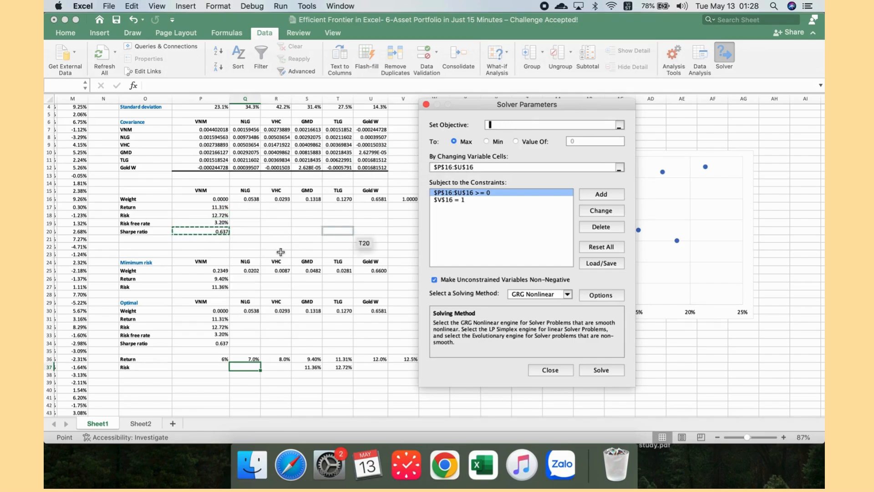
{"action": "left_click", "coordinate": [222, 213]}
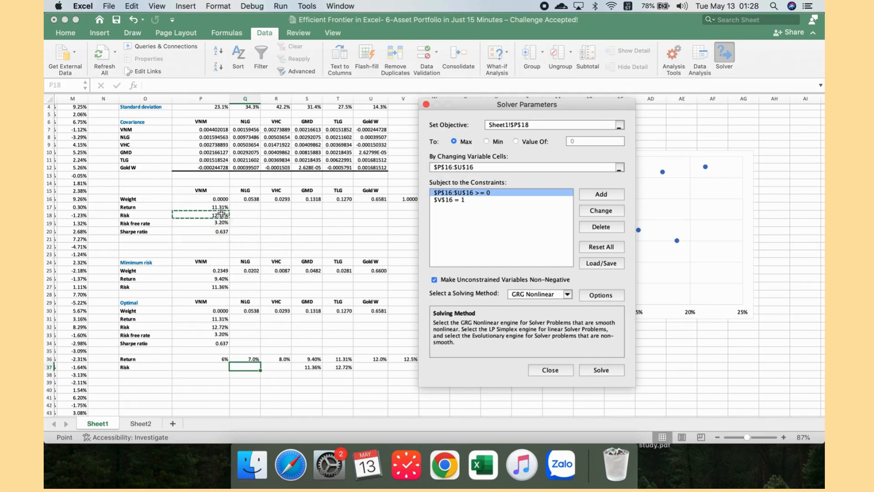
{"action": "left_click", "coordinate": [504, 142]}
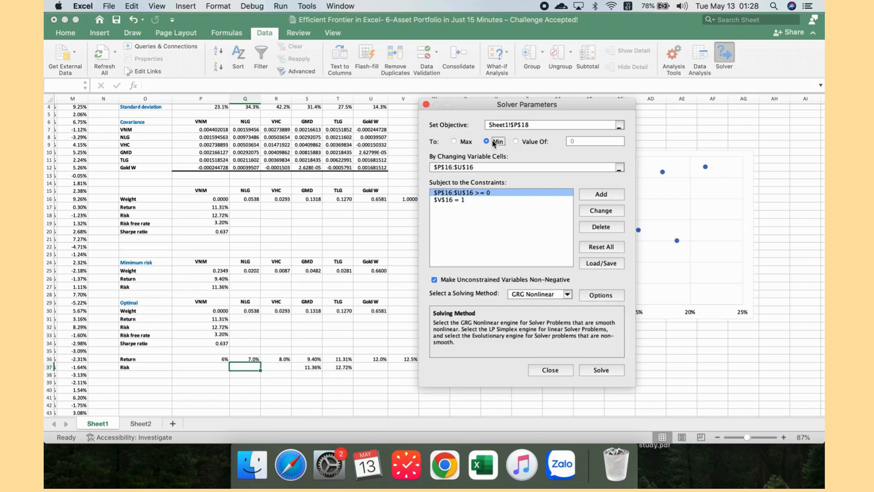
Step: Add a Solver constraint setting the return in P17 equal to 0.08, then solve and keep the minimum-risk solution
{"action": "left_click_drag", "start_coordinate": [496, 109], "coordinate": [343, 120]}
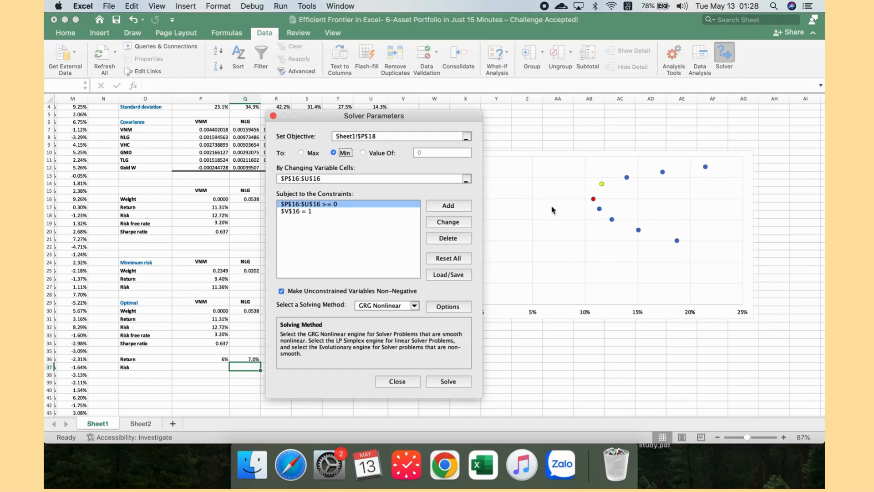
{"action": "left_click_drag", "start_coordinate": [352, 118], "coordinate": [494, 117]}
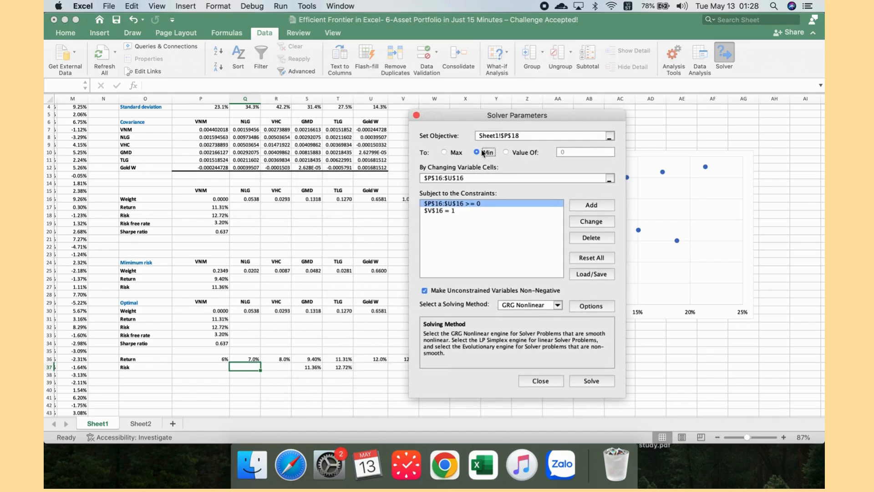
{"action": "left_click", "coordinate": [592, 206]}
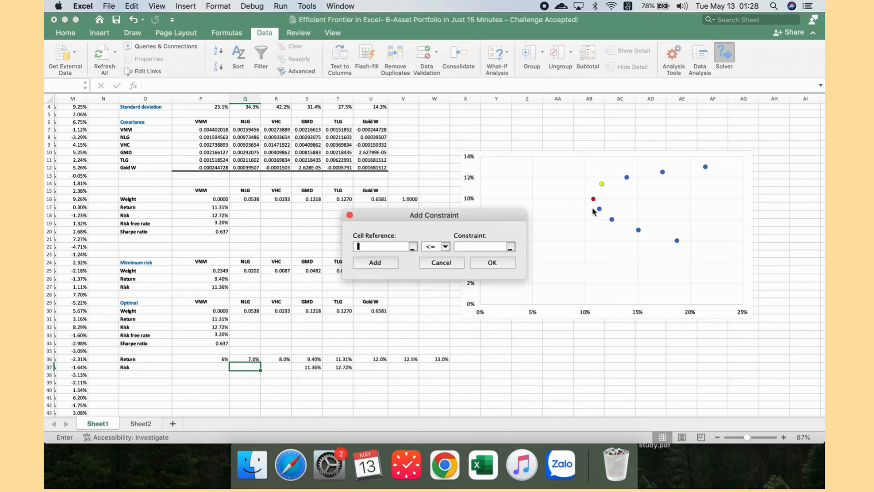
{"action": "left_click", "coordinate": [191, 209]}
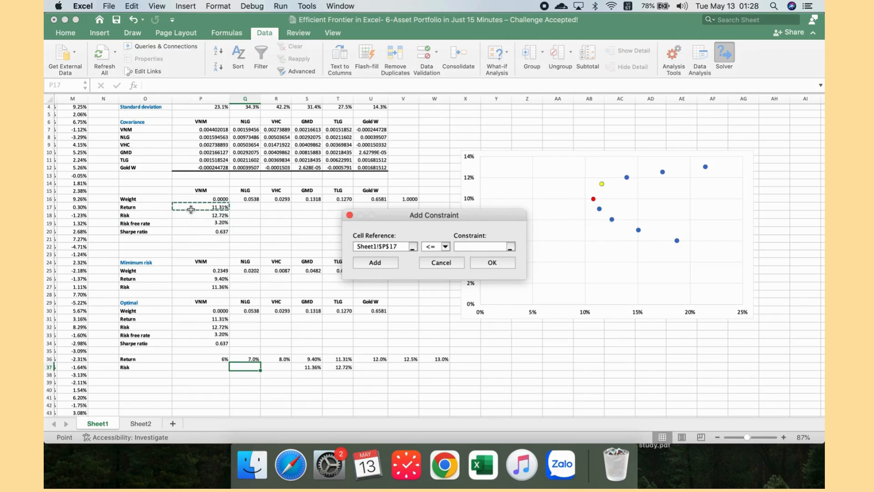
{"action": "left_click", "coordinate": [445, 247]}
{"action": "left_click", "coordinate": [440, 264]}
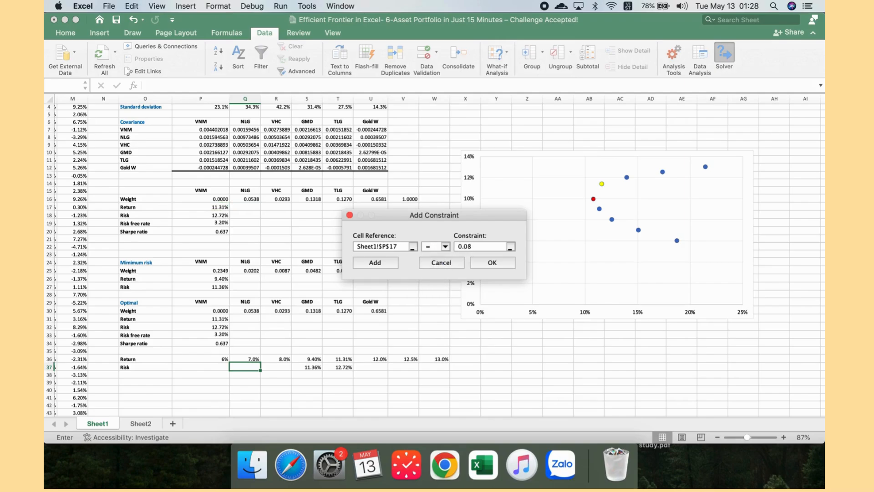
{"action": "left_click", "coordinate": [493, 262]}
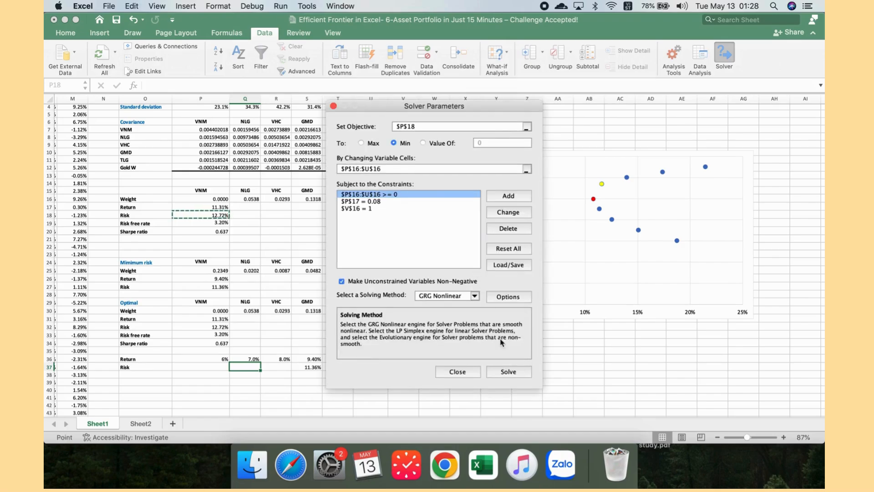
{"action": "left_click", "coordinate": [515, 374]}
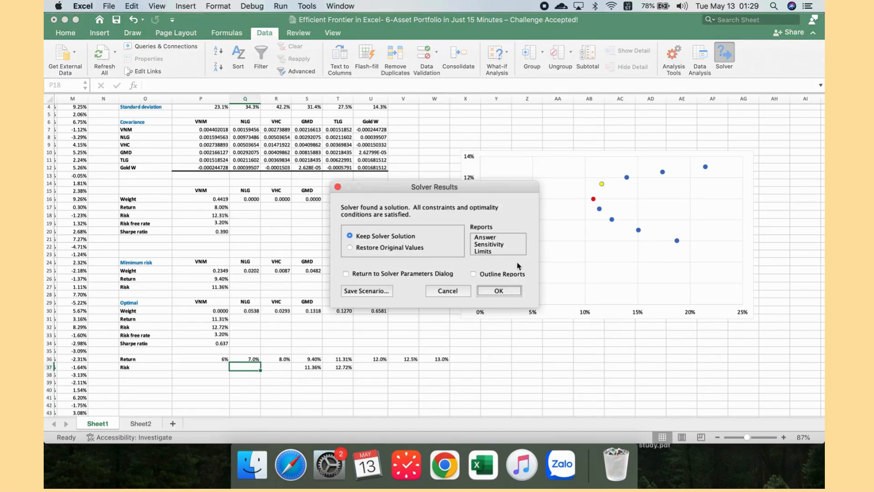
{"action": "left_click", "coordinate": [498, 290]}
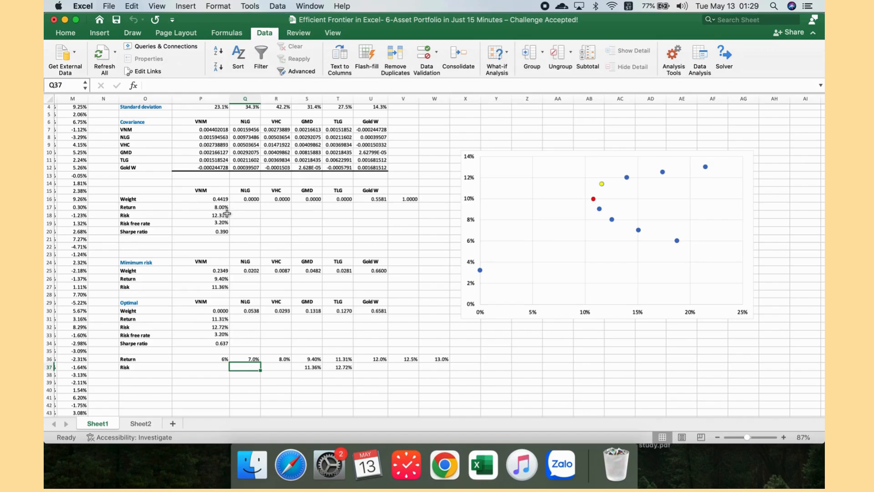
Step: Copy the risk from P18 and paste it as values into R37 under the 8% target return
{"action": "left_click", "coordinate": [227, 214]}
{"action": "key", "text": "super+c"}
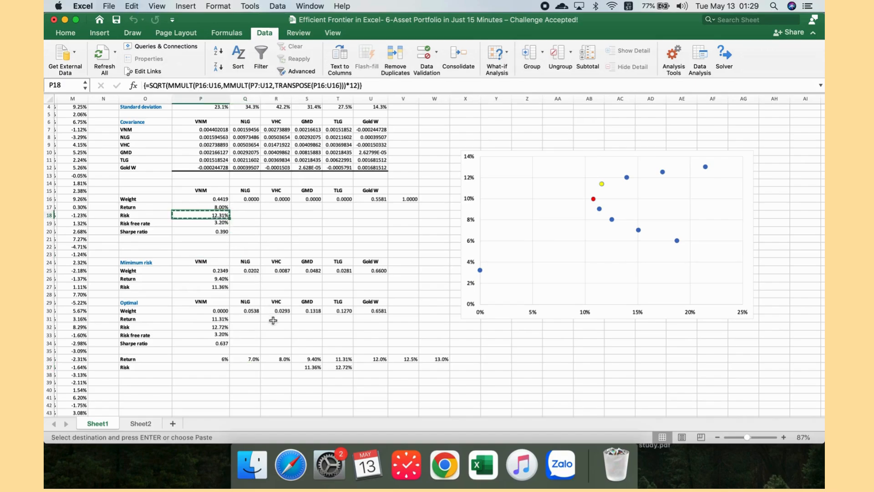
{"action": "left_click", "coordinate": [282, 367]}
{"action": "right_click", "coordinate": [282, 367]}
{"action": "mouse_move", "coordinate": [350, 244]}
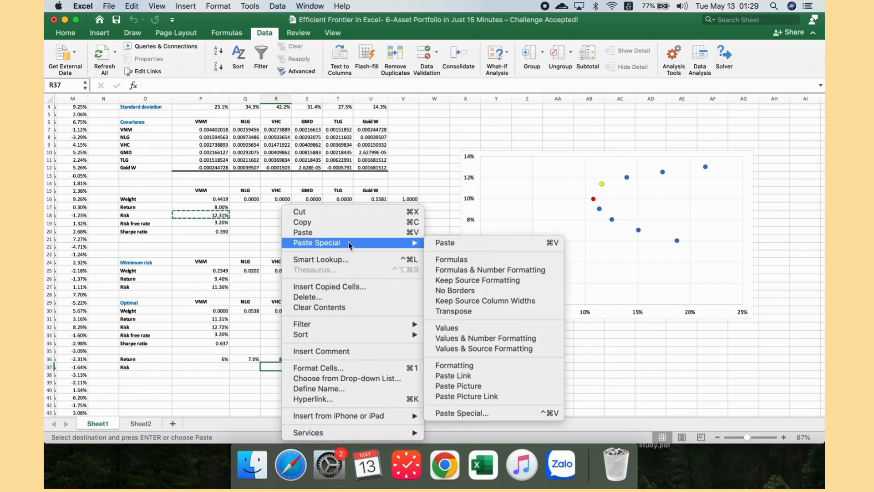
{"action": "left_click", "coordinate": [486, 350]}
{"action": "left_click", "coordinate": [255, 369]}
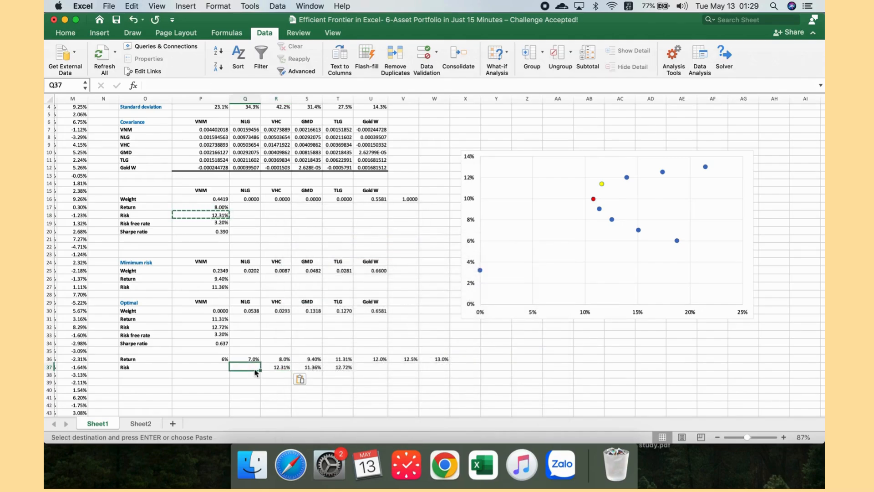
Step: Change the Solver return constraint on P17 to 0.12, then solve and keep the solution
{"action": "left_click", "coordinate": [220, 368]}
{"action": "left_click", "coordinate": [280, 367]}
{"action": "left_click", "coordinate": [386, 368]}
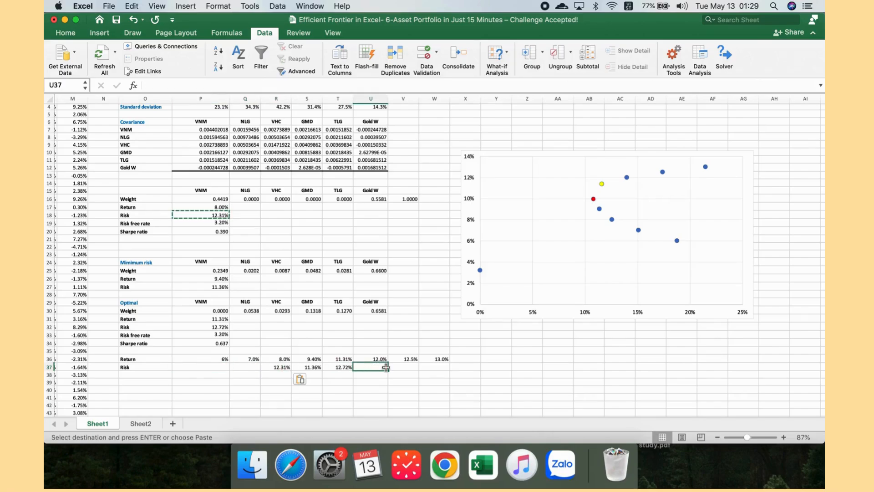
{"action": "left_click", "coordinate": [716, 60]}
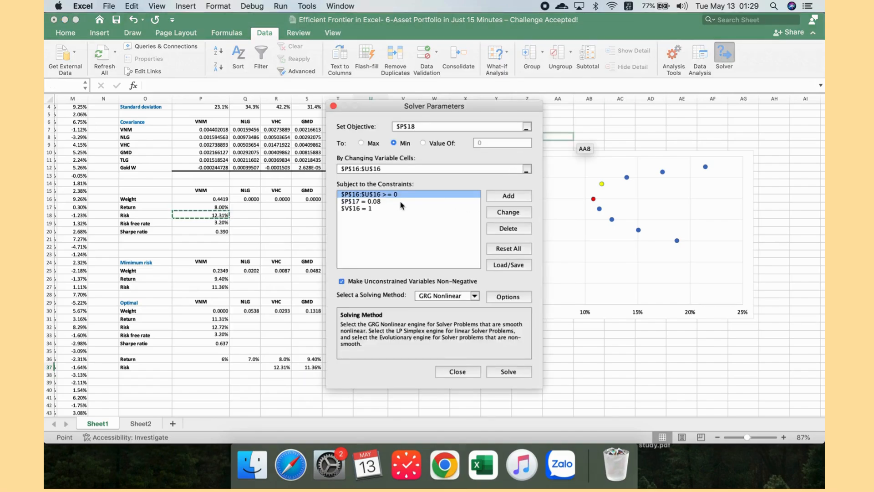
{"action": "left_click", "coordinate": [401, 202]}
{"action": "left_click", "coordinate": [508, 213]}
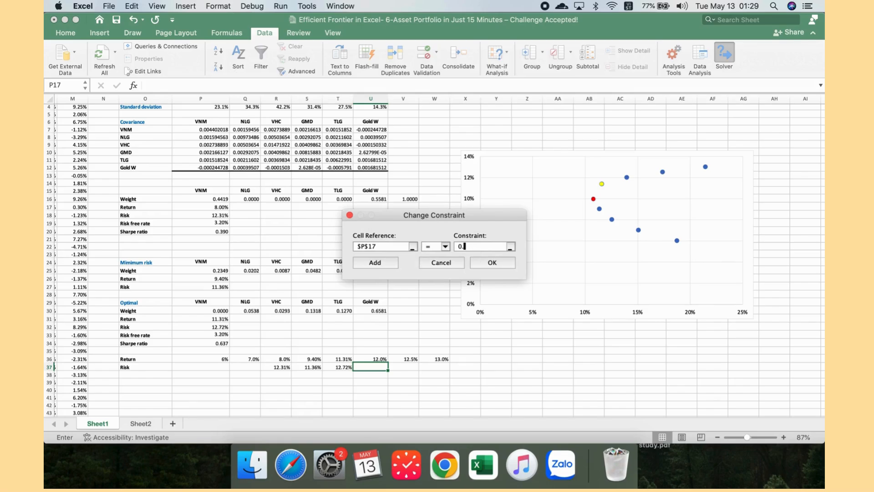
{"action": "type", "text": "12"}
{"action": "left_click", "coordinate": [494, 264]}
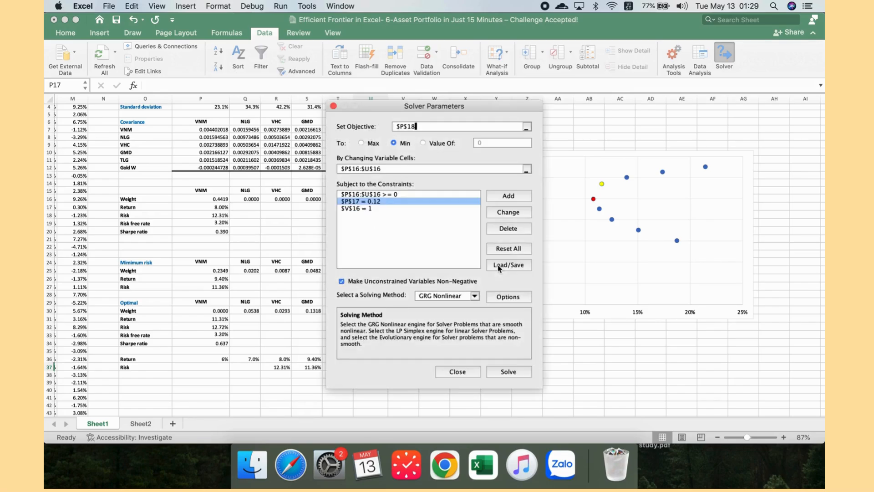
{"action": "left_click", "coordinate": [511, 372]}
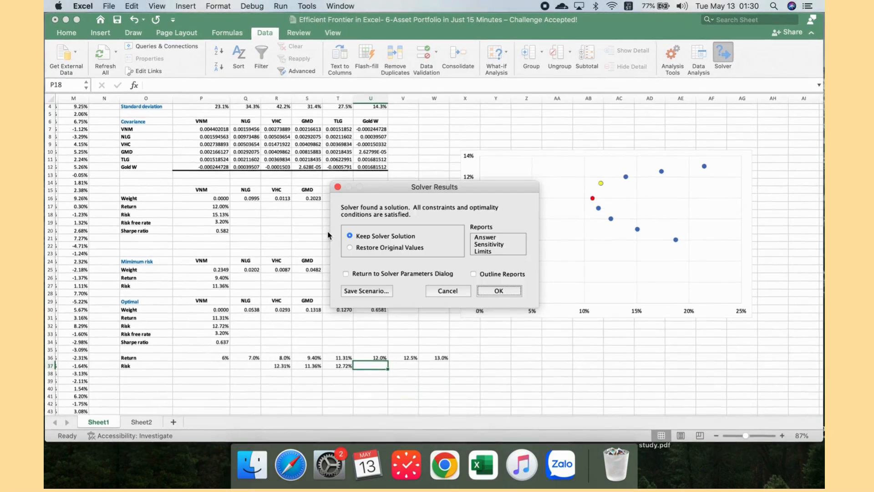
{"action": "left_click", "coordinate": [500, 291]}
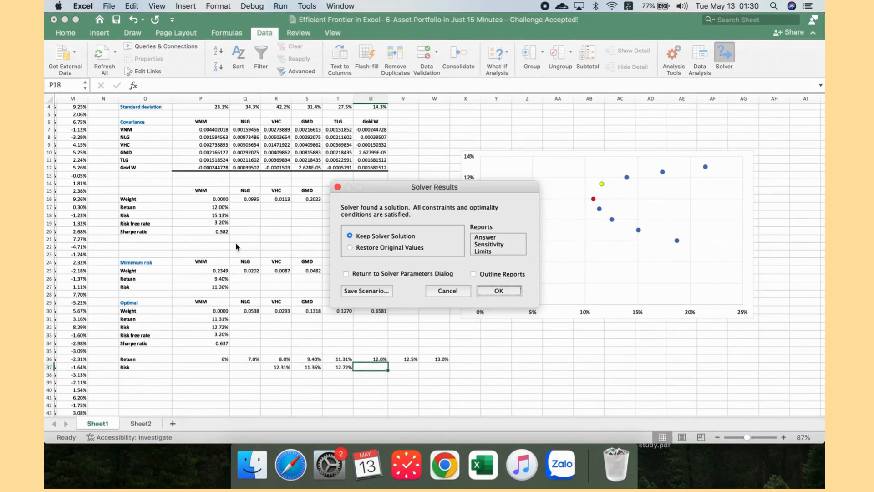
Step: Copy the risk from P18 and paste it as values into U37 under the 12% target return
{"action": "left_click", "coordinate": [212, 216]}
{"action": "key", "text": "super+c"}
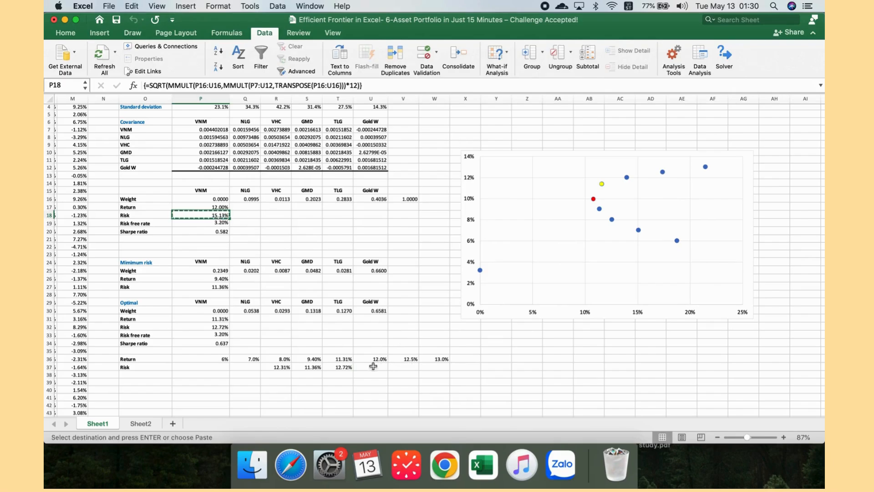
{"action": "left_click", "coordinate": [367, 364]}
{"action": "right_click", "coordinate": [368, 368]}
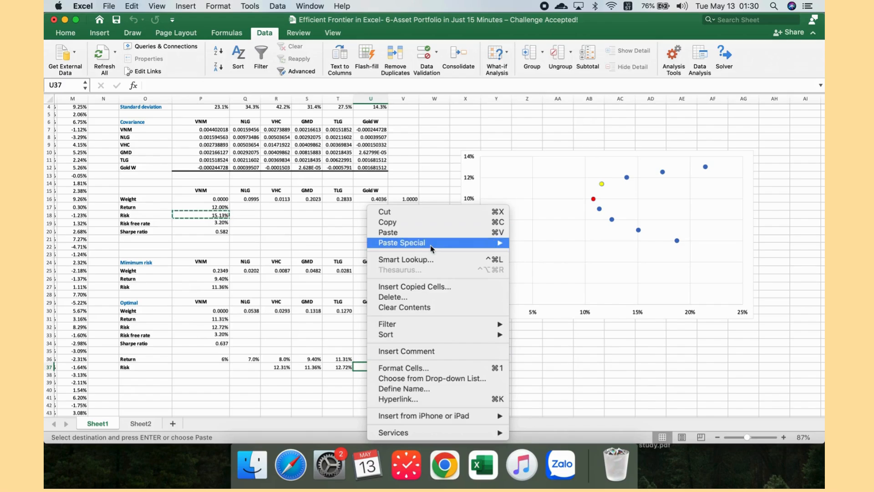
{"action": "mouse_move", "coordinate": [430, 244]}
{"action": "left_click", "coordinate": [556, 351]}
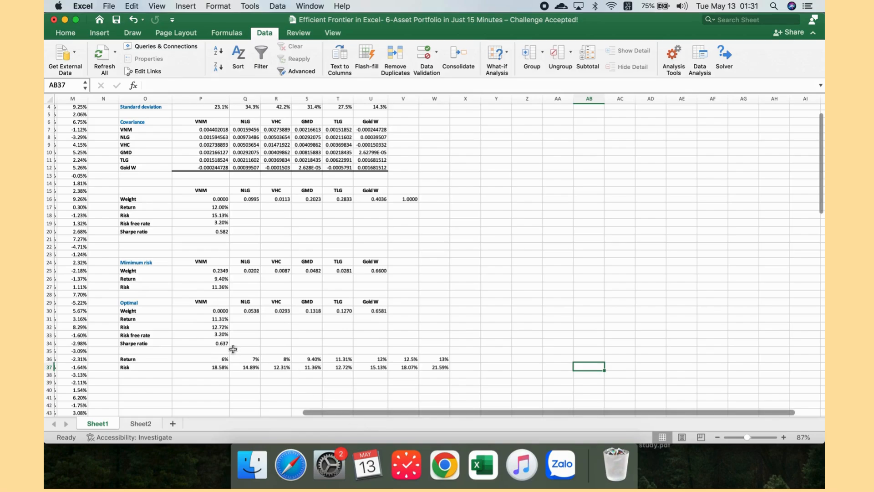
Step: Insert a scatter chart from the target return and risk data in P36:W37
{"action": "left_click_drag", "start_coordinate": [222, 361], "coordinate": [444, 367]}
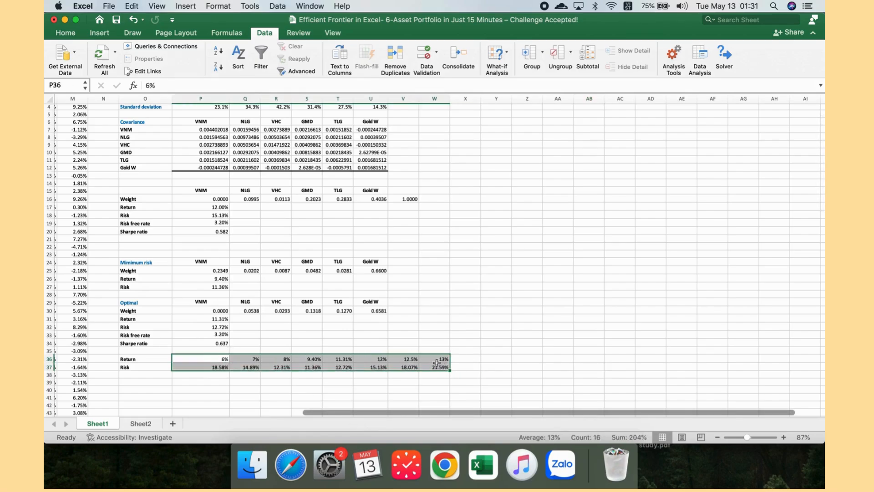
{"action": "left_click", "coordinate": [97, 32]}
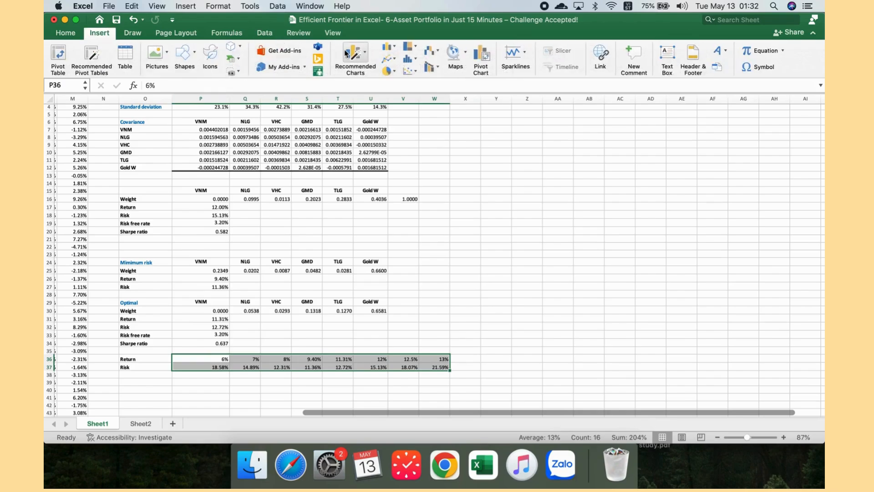
{"action": "left_click", "coordinate": [413, 75]}
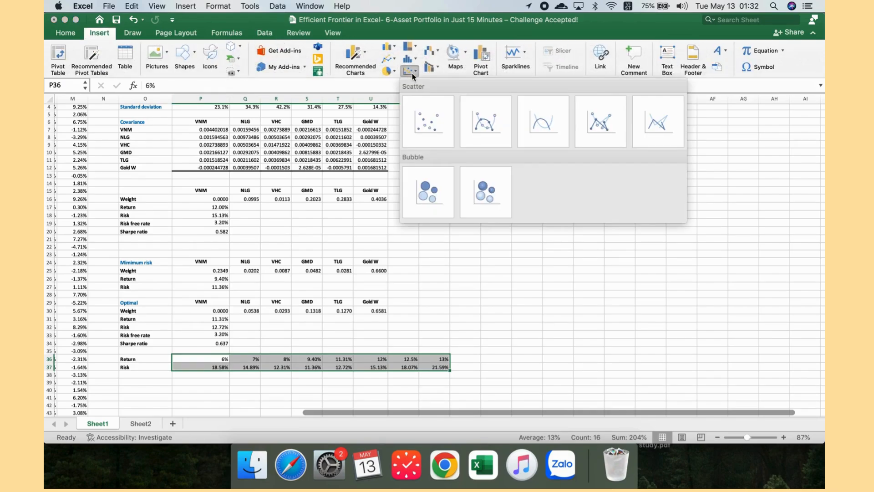
{"action": "left_click", "coordinate": [435, 123]}
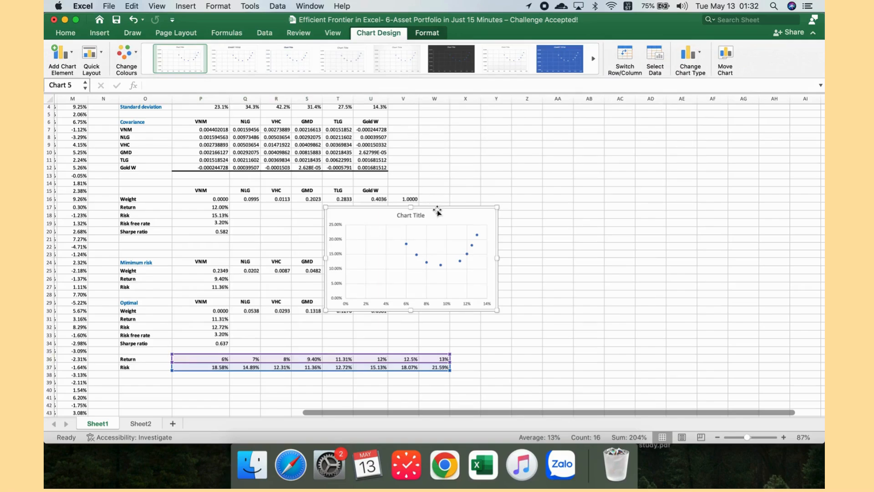
Step: Move the new scatter chart and delete its chart title
{"action": "left_click_drag", "start_coordinate": [437, 210], "coordinate": [483, 203]}
{"action": "left_click", "coordinate": [469, 209]}
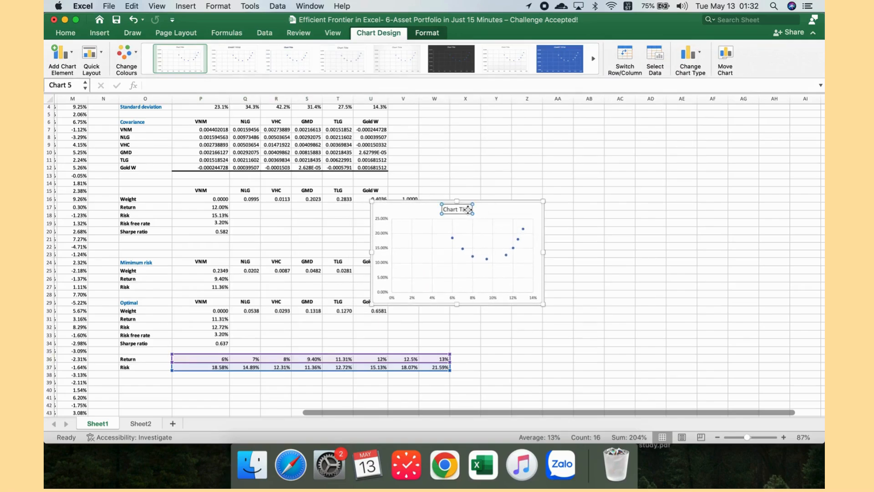
{"action": "key", "text": "Delete"}
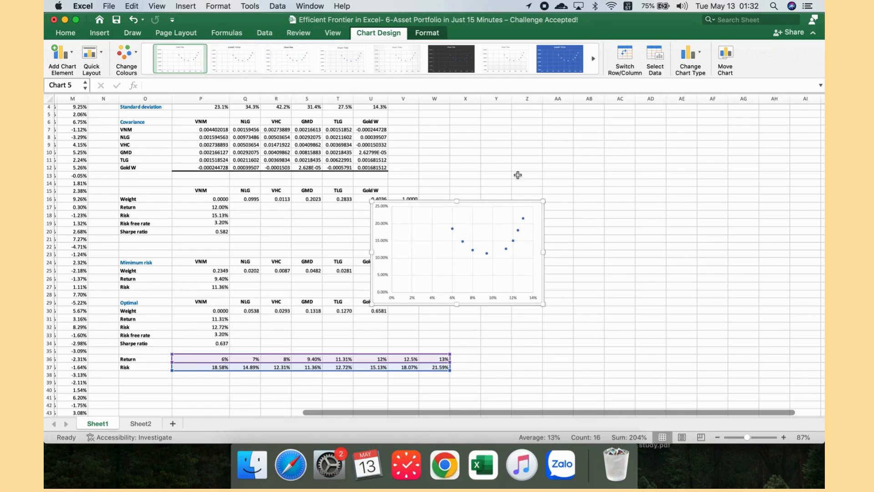
Step: Edit the chart's series so X values are the risks in P37:W37 and Y values the returns in P36:W36
{"action": "left_click", "coordinate": [654, 55]}
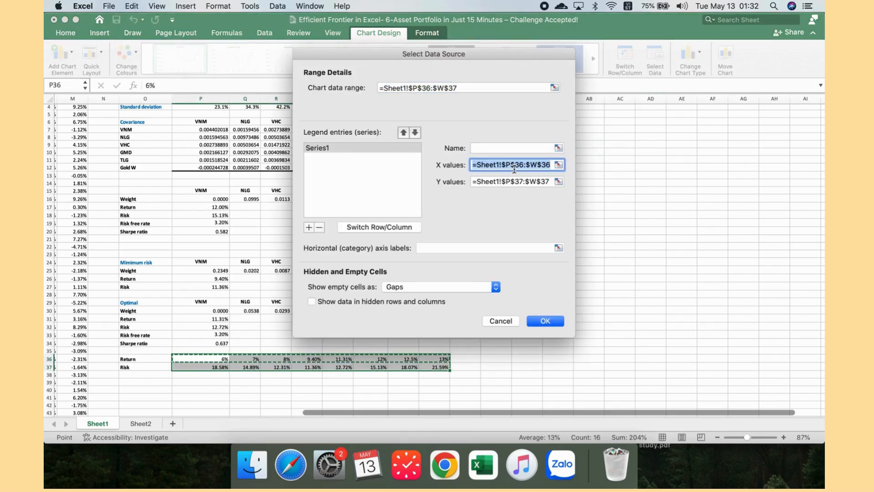
{"action": "key", "text": "BackSpace"}
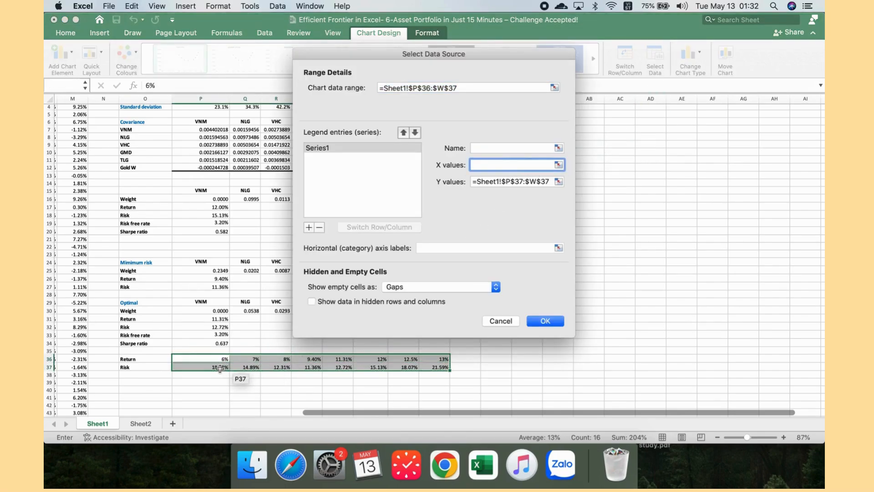
{"action": "left_click_drag", "start_coordinate": [220, 369], "coordinate": [436, 373]}
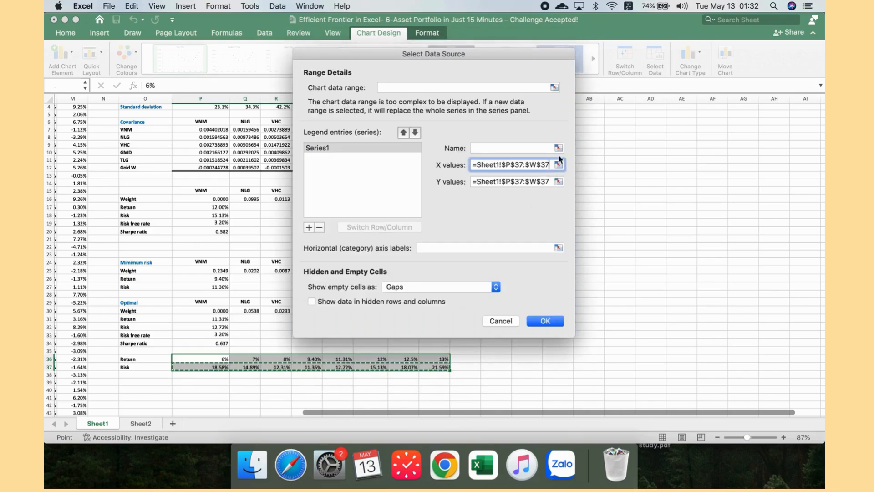
{"action": "double_click", "coordinate": [516, 181]}
{"action": "triple_click", "coordinate": [516, 181]}
{"action": "key", "text": "BackSpace"}
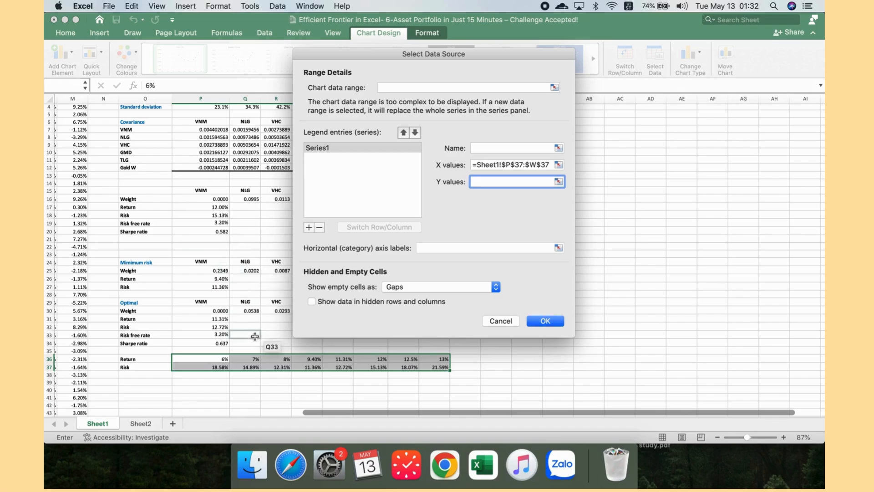
{"action": "left_click_drag", "start_coordinate": [219, 359], "coordinate": [438, 359]}
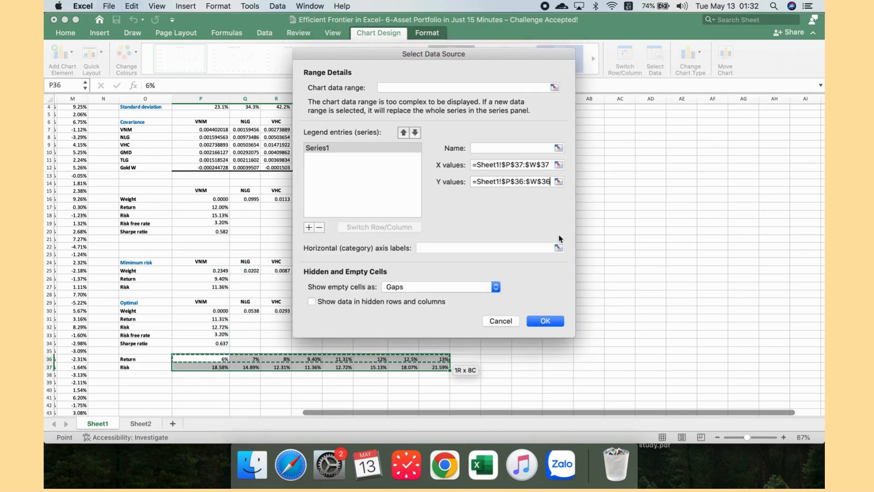
{"action": "left_click", "coordinate": [543, 323]}
{"action": "left_click", "coordinate": [542, 327]}
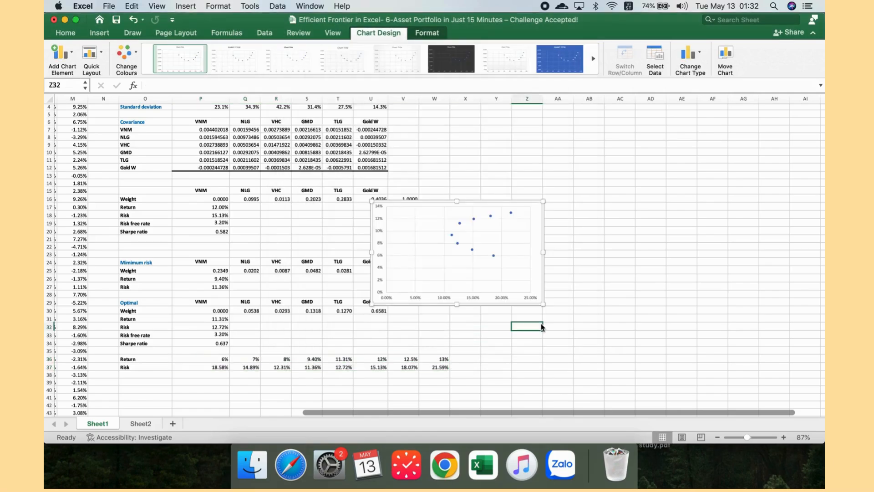
Step: Enlarge the scatter chart by resizing it from its corner
{"action": "left_click", "coordinate": [539, 280]}
{"action": "left_click_drag", "start_coordinate": [539, 280], "coordinate": [645, 340]}
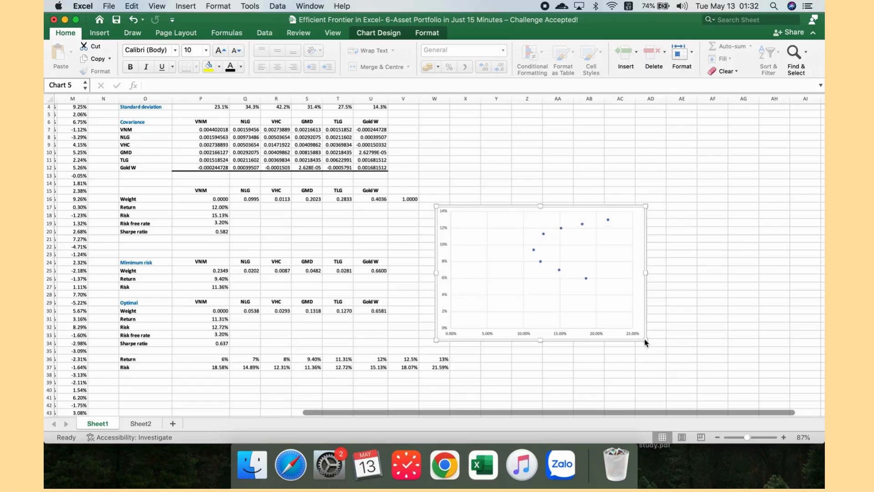
Step: Format the horizontal axis numbers as percentages with 0 decimal places
{"action": "left_click", "coordinate": [597, 336]}
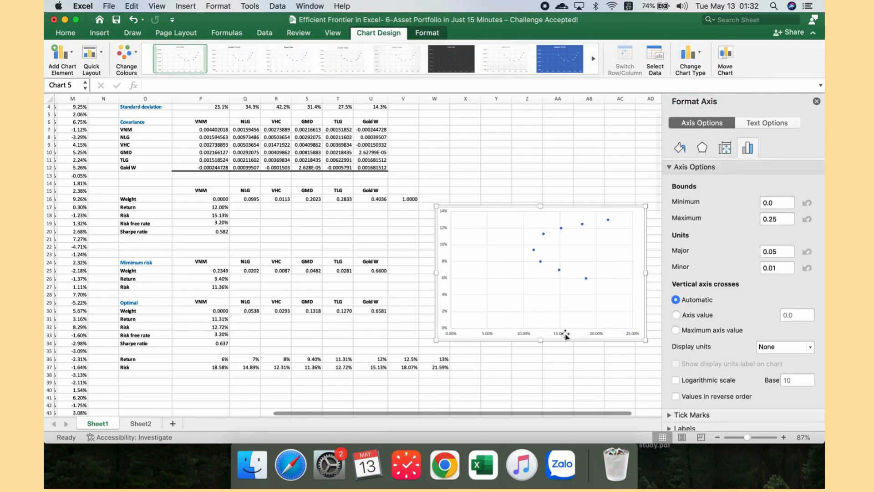
{"action": "left_click", "coordinate": [566, 336]}
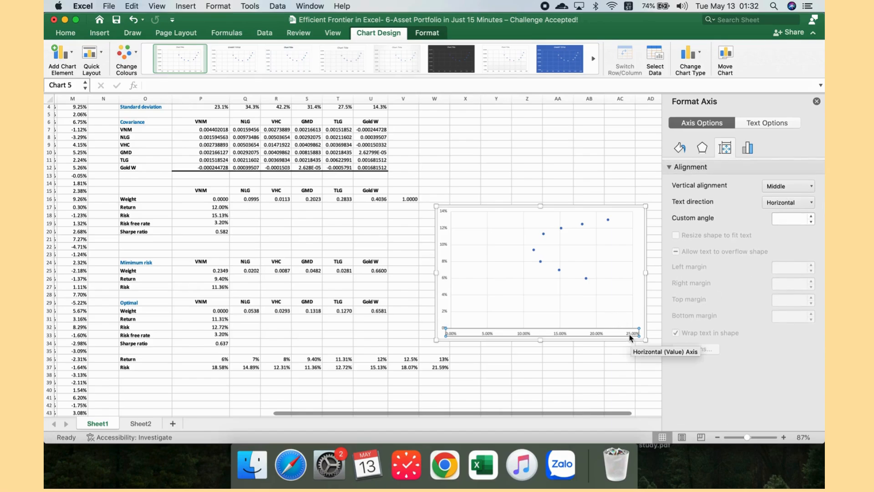
{"action": "left_click", "coordinate": [748, 148]}
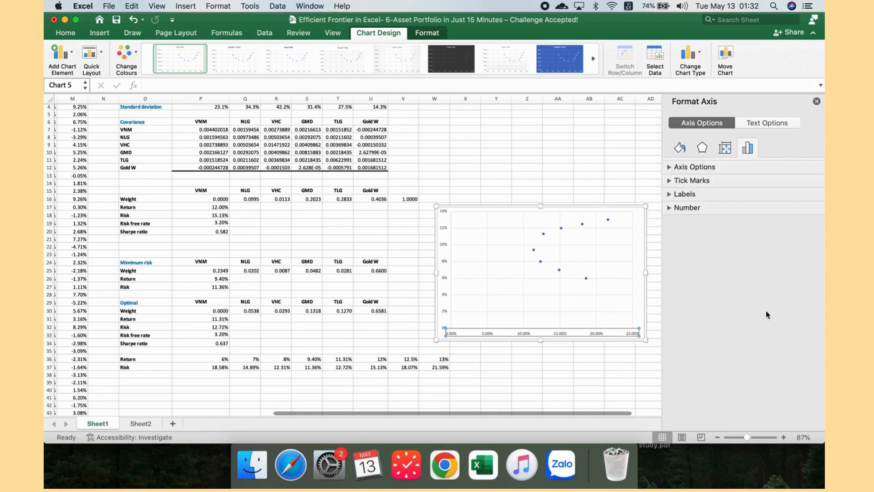
{"action": "left_click", "coordinate": [711, 208]}
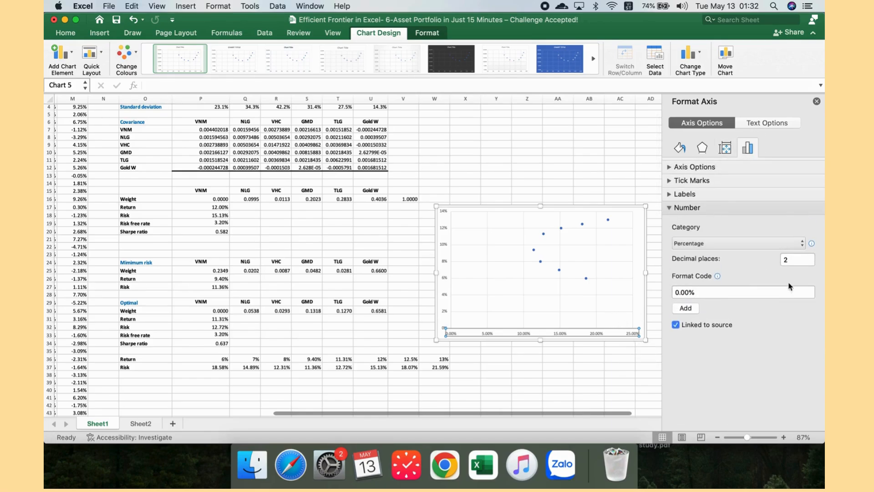
{"action": "left_click", "coordinate": [792, 260]}
{"action": "key", "text": "BackSpace"}
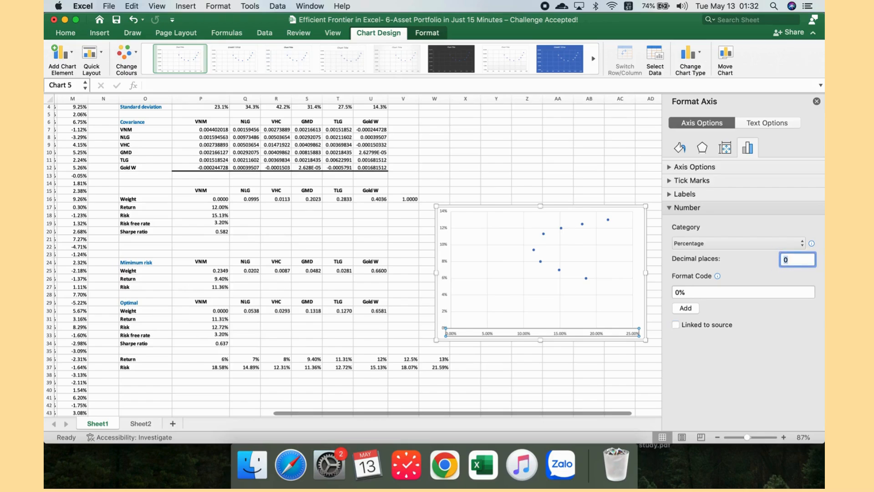
Step: Set the vertical axis labels to a 14 pt font size and black font colour
{"action": "left_click", "coordinate": [445, 267]}
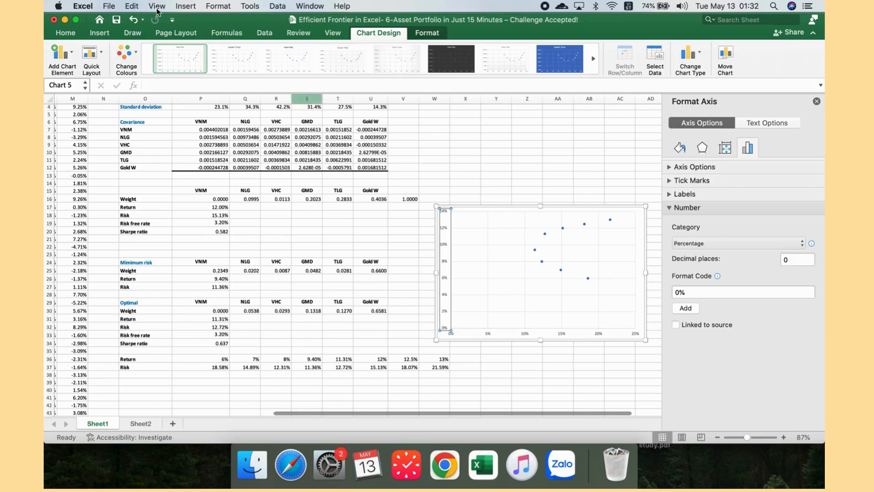
{"action": "left_click", "coordinate": [69, 32]}
{"action": "left_click", "coordinate": [198, 49]}
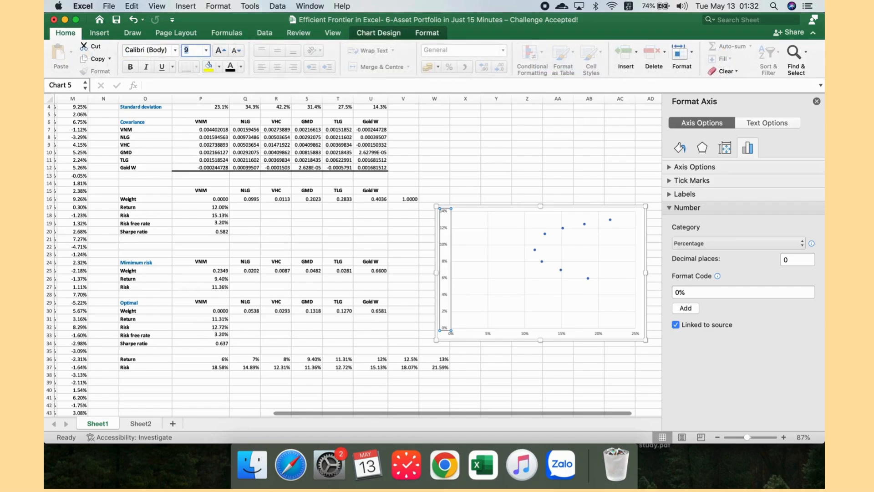
{"action": "type", "text": "14"}
{"action": "key", "text": "Return"}
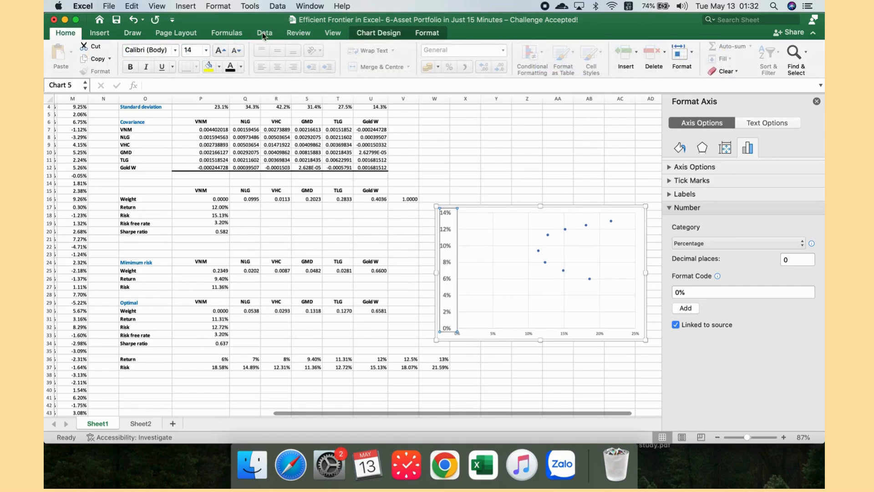
{"action": "left_click", "coordinate": [241, 67]}
{"action": "left_click", "coordinate": [243, 116]}
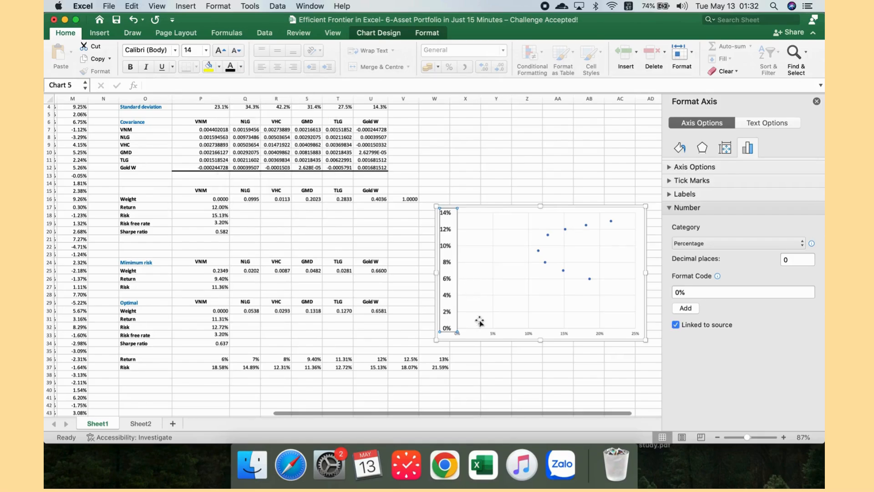
Step: Set the horizontal axis labels to black font colour and a 14 pt font size
{"action": "left_click", "coordinate": [475, 331]}
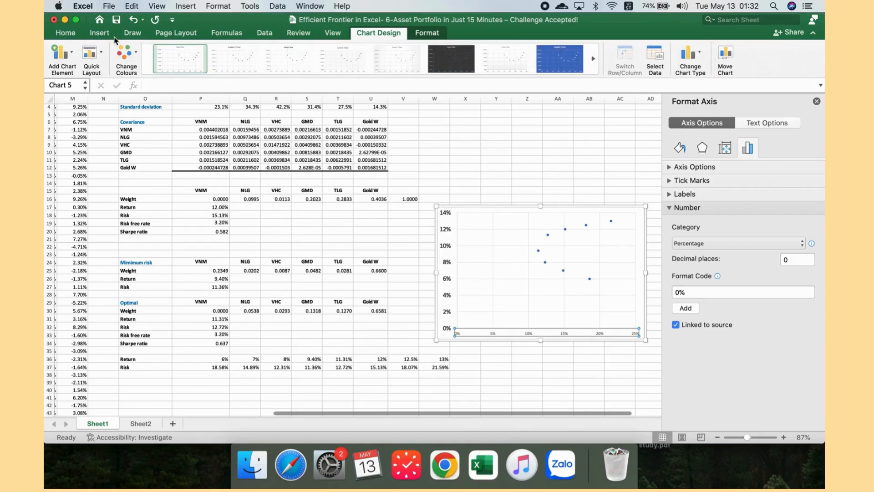
{"action": "left_click", "coordinate": [65, 32]}
{"action": "left_click", "coordinate": [241, 67]}
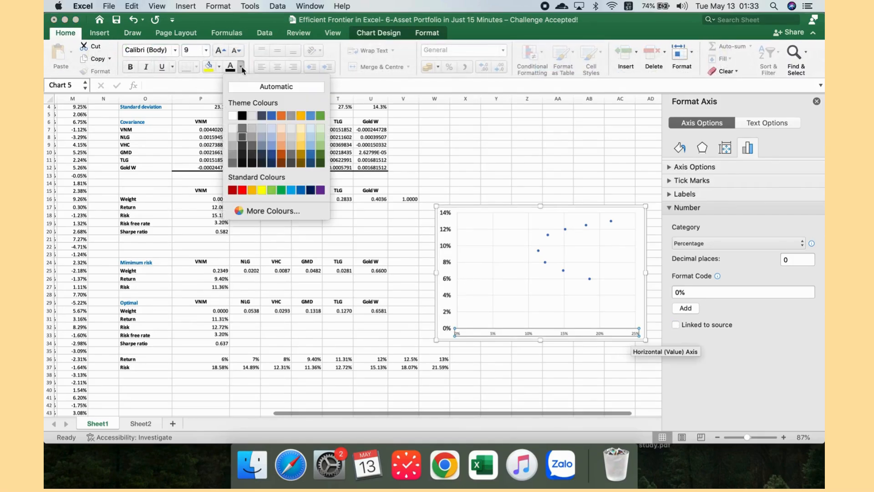
{"action": "left_click", "coordinate": [242, 116]}
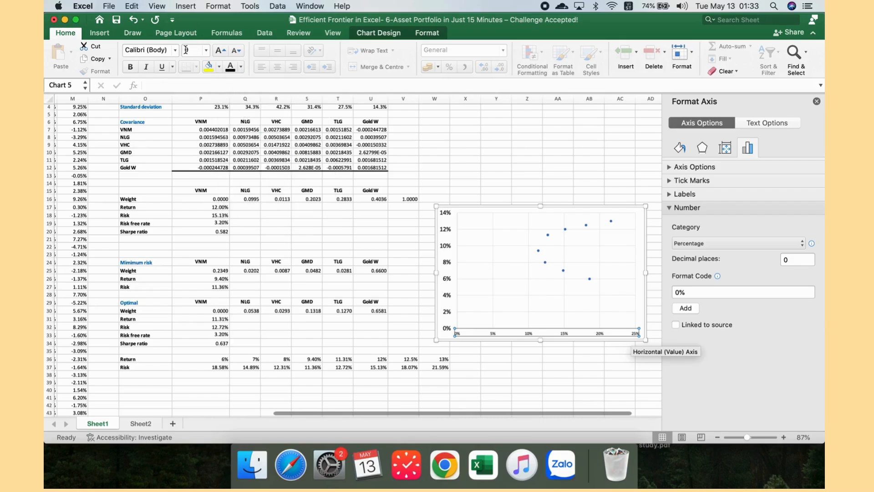
{"action": "left_click", "coordinate": [186, 50]}
{"action": "type", "text": "14"}
{"action": "key", "text": "Return"}
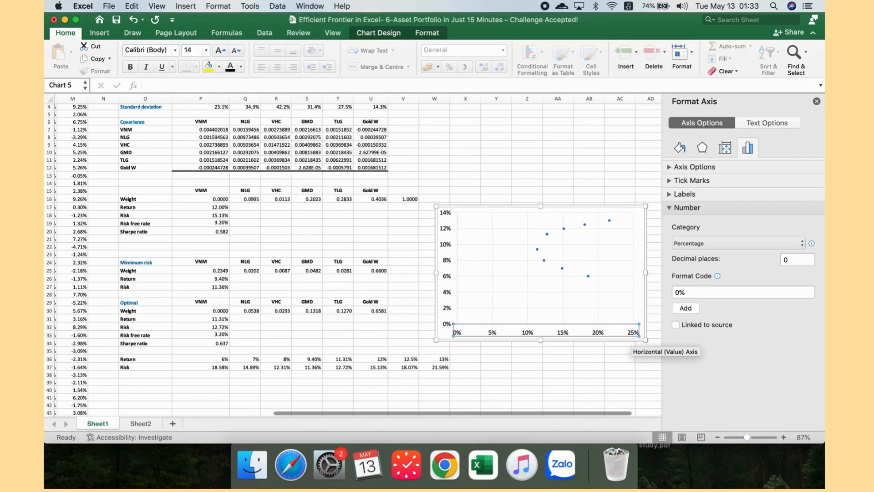
Step: Change the series markers to built-in markers of size 10
{"action": "left_click", "coordinate": [585, 225]}
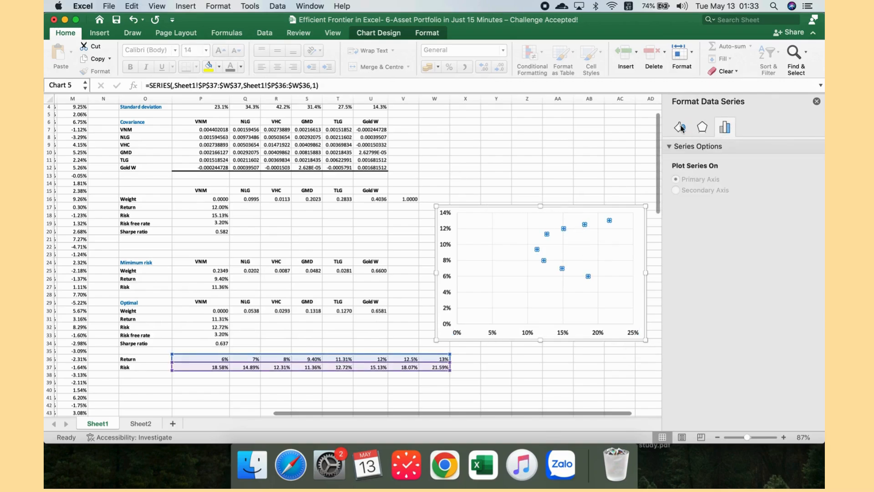
{"action": "left_click", "coordinate": [680, 128]}
{"action": "left_click", "coordinate": [712, 150]}
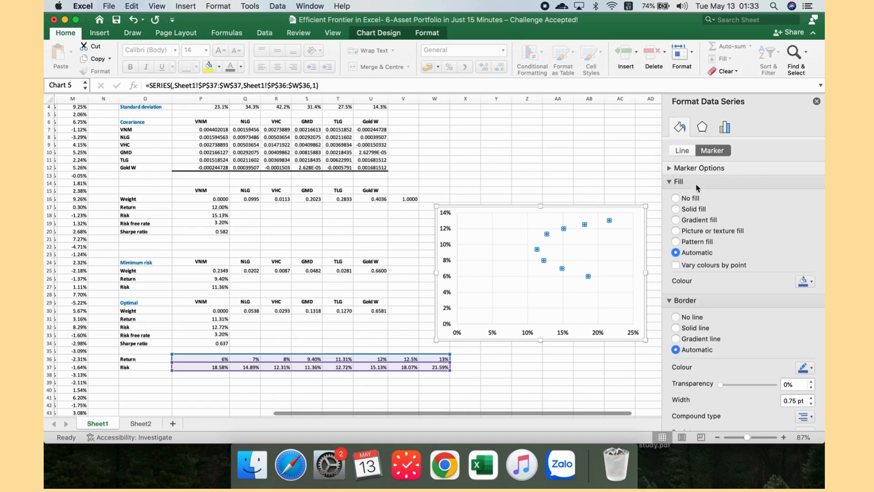
{"action": "left_click", "coordinate": [698, 169]}
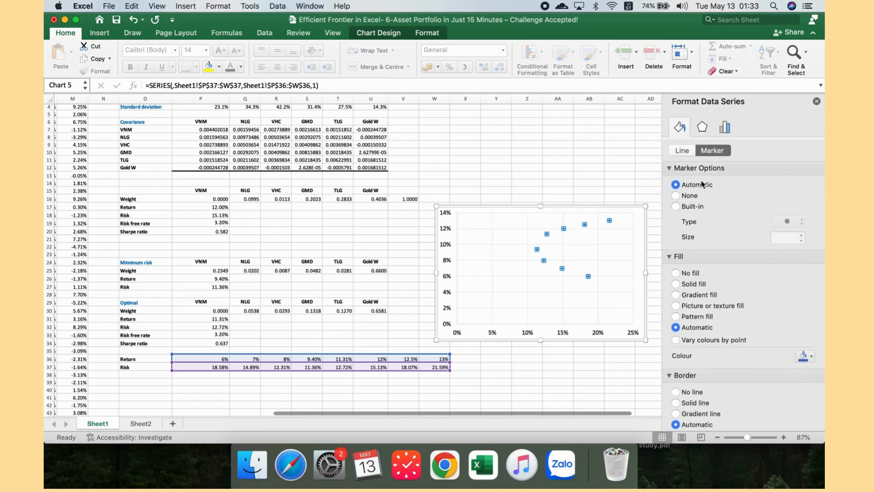
{"action": "left_click", "coordinate": [676, 206]}
{"action": "left_click", "coordinate": [789, 237]}
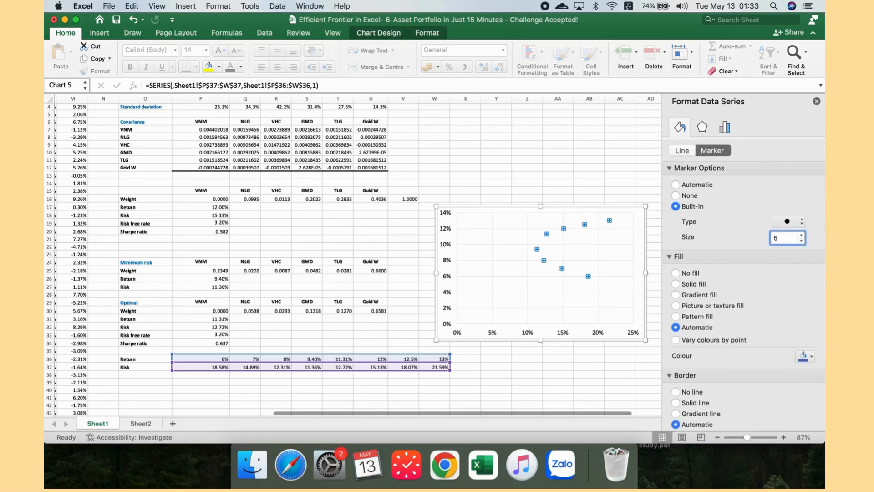
{"action": "key", "text": "BackSpace"}
{"action": "type", "text": "72"}
{"action": "key", "text": "Return"}
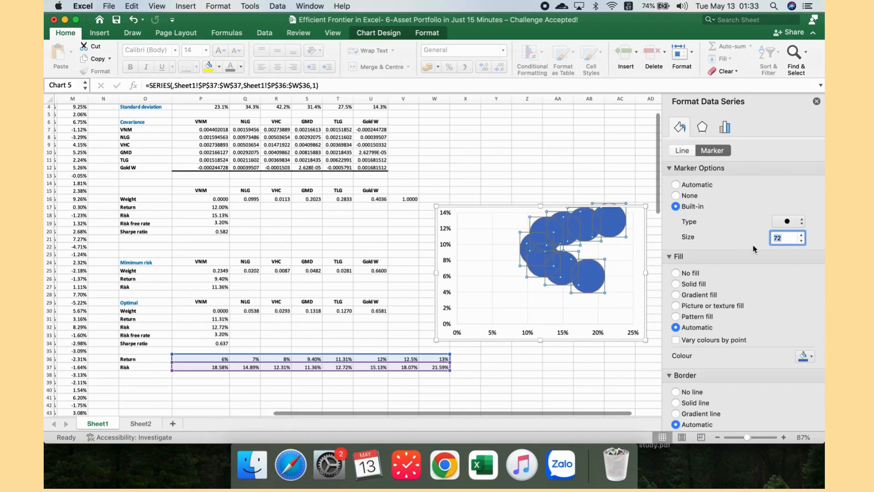
{"action": "type", "text": "10"}
{"action": "key", "text": "Return"}
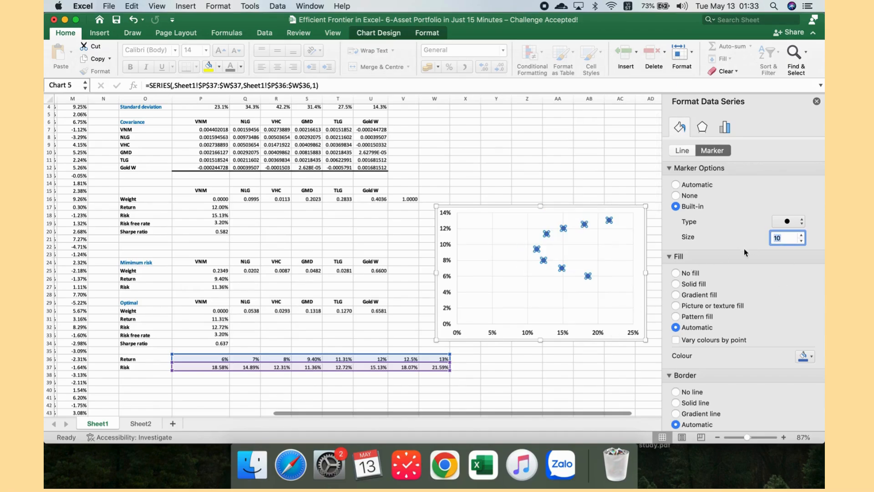
Step: Colour the minimum-risk portfolio point on the chart red
{"action": "left_click", "coordinate": [564, 360]}
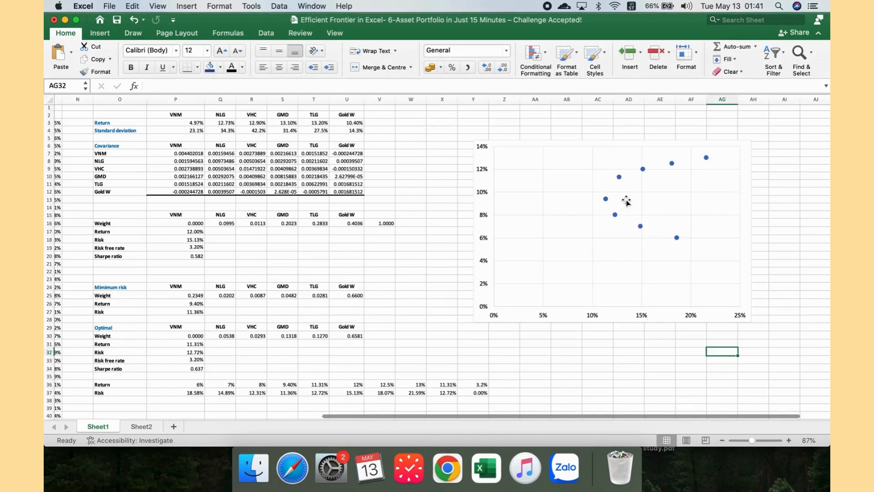
{"action": "left_click", "coordinate": [606, 199]}
{"action": "left_click", "coordinate": [606, 200]}
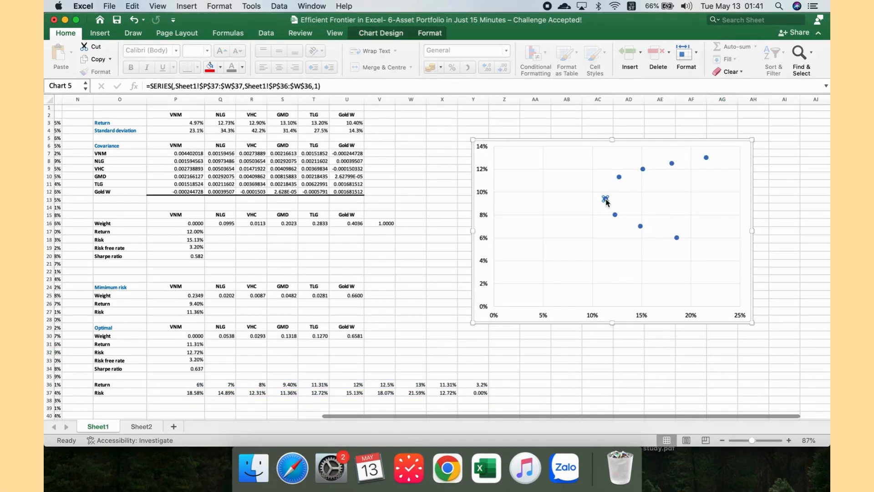
{"action": "left_click", "coordinate": [220, 67]}
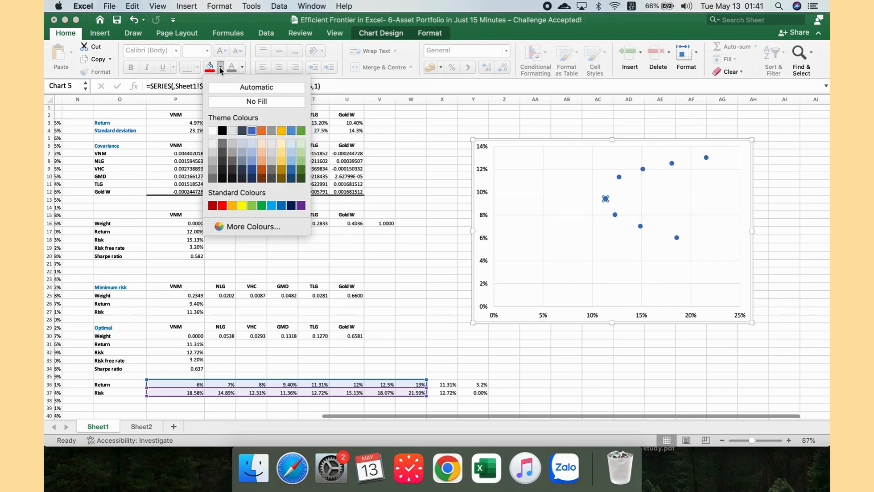
{"action": "left_click", "coordinate": [224, 208]}
Step: Colour the optimal portfolio point on the chart yellow
{"action": "left_click", "coordinate": [619, 177]}
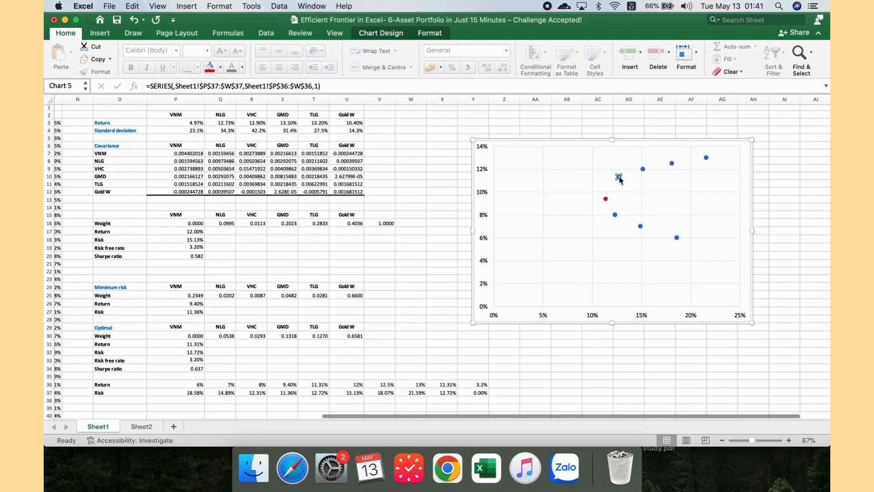
{"action": "left_click", "coordinate": [220, 68]}
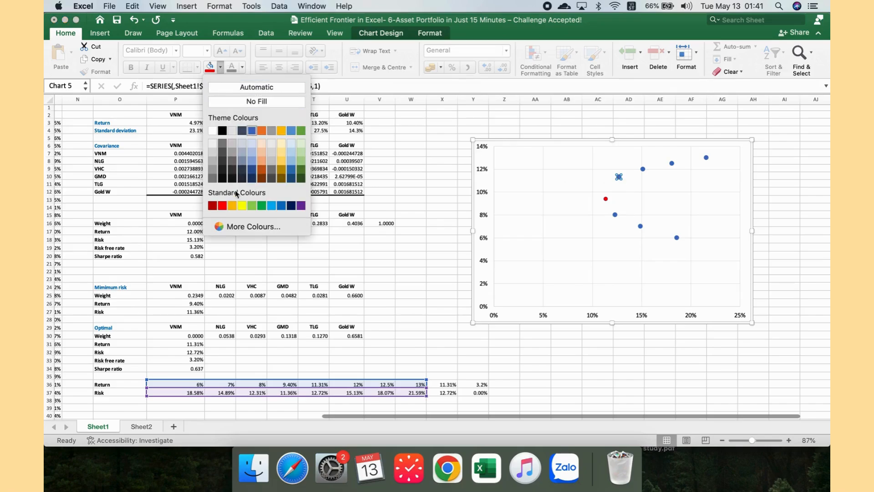
{"action": "left_click", "coordinate": [242, 205]}
{"action": "left_click", "coordinate": [394, 272]}
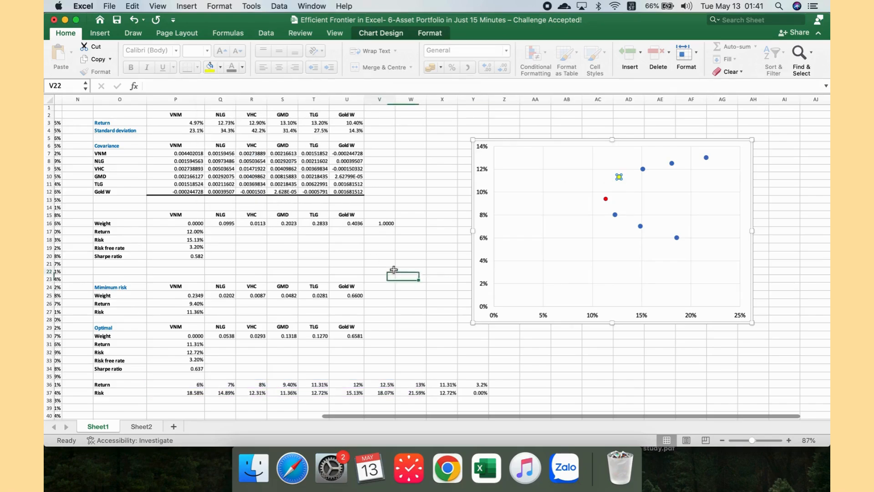
{"action": "left_click", "coordinate": [403, 294]}
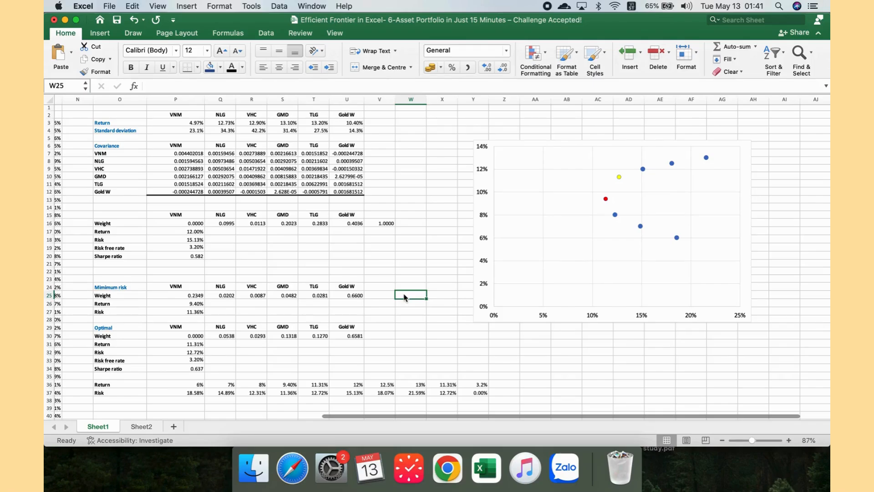
Step: Review the return and risk values in X36:Y37 beside the frontier data
{"action": "scroll", "coordinate": [404, 297], "scroll_direction": "down", "scroll_amount": 2}
{"action": "left_click_drag", "start_coordinate": [331, 356], "coordinate": [336, 363]}
{"action": "left_click_drag", "start_coordinate": [459, 356], "coordinate": [459, 361]}
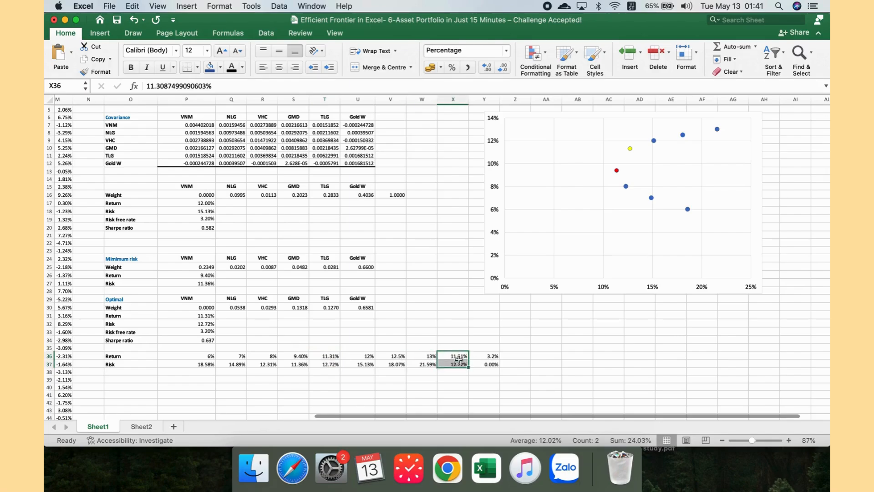
{"action": "left_click", "coordinate": [483, 357]}
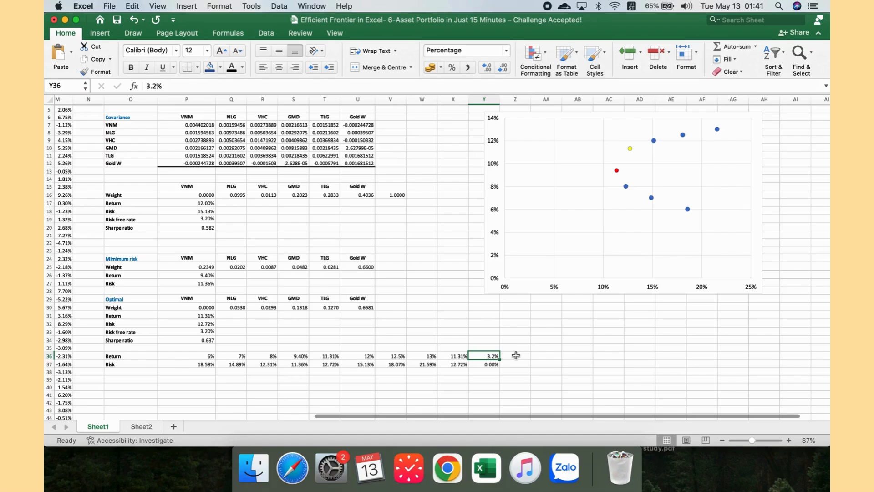
{"action": "left_click", "coordinate": [489, 366]}
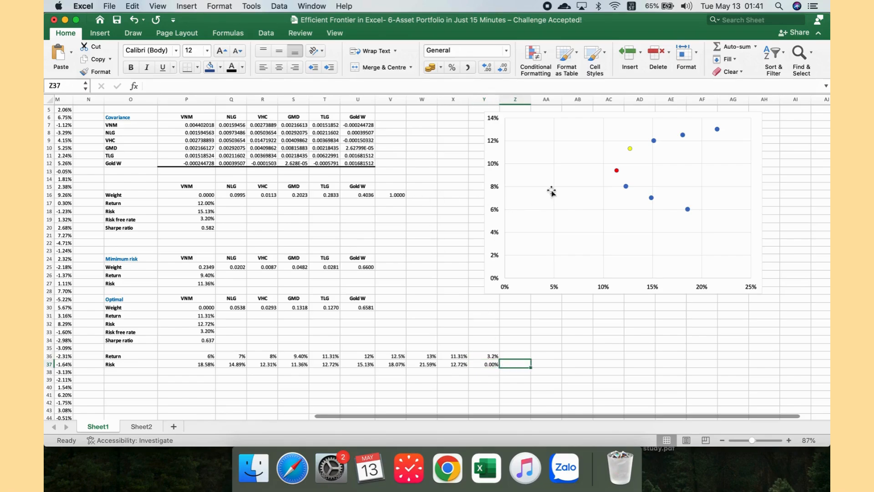
Step: Add a second chart series with X values X37 and Y37 and Y values X36 and Y36
{"action": "left_click", "coordinate": [617, 171]}
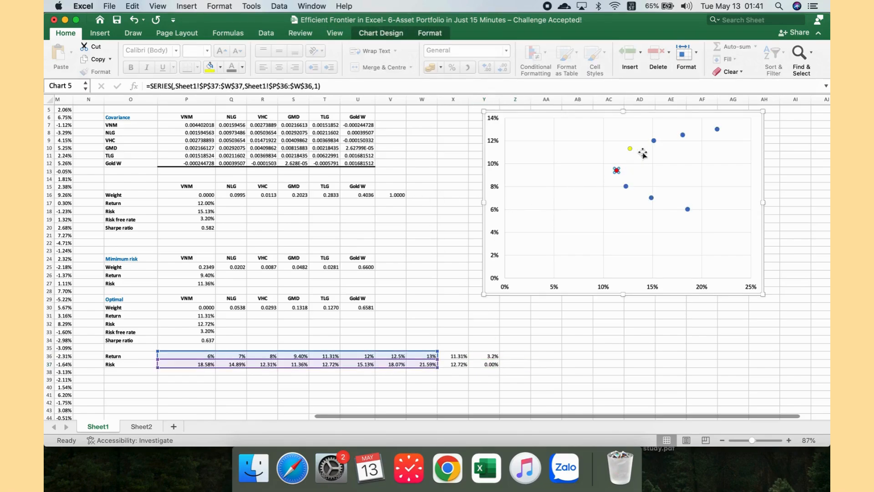
{"action": "left_click", "coordinate": [654, 141]}
{"action": "left_click", "coordinate": [683, 135]}
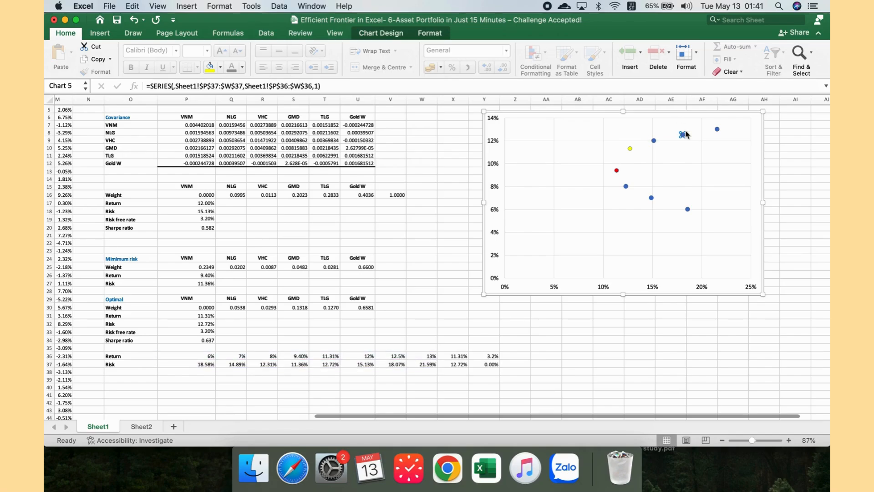
{"action": "left_click", "coordinate": [378, 39]}
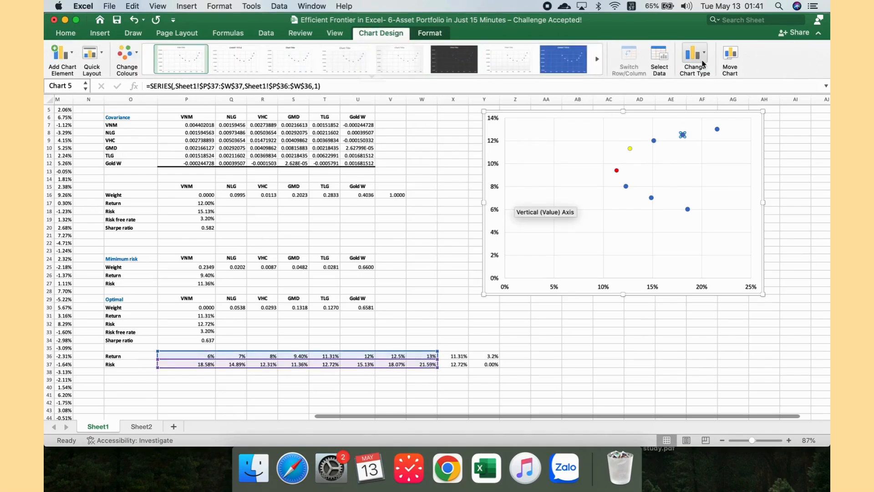
{"action": "left_click", "coordinate": [660, 59]}
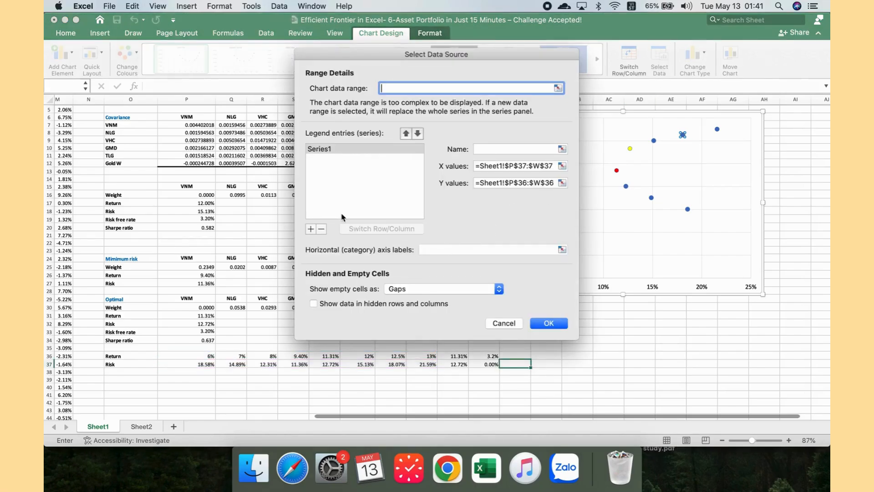
{"action": "left_click", "coordinate": [311, 229]}
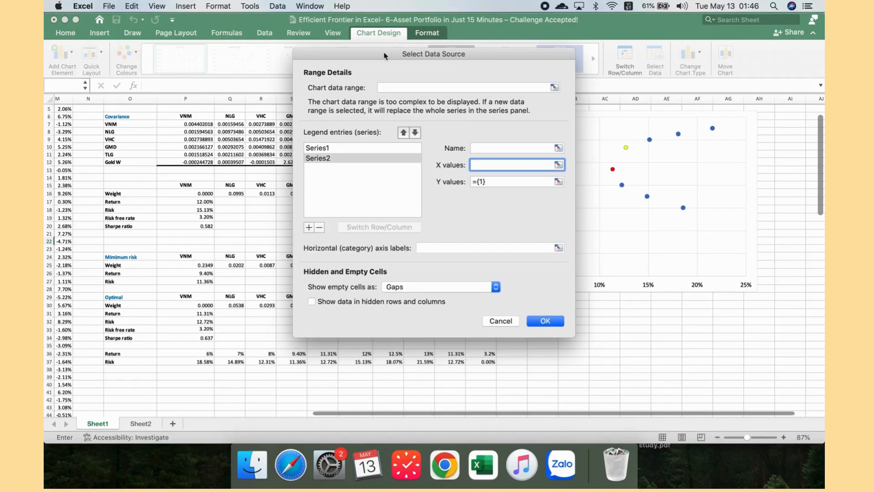
{"action": "left_click_drag", "start_coordinate": [445, 49], "coordinate": [495, 46]}
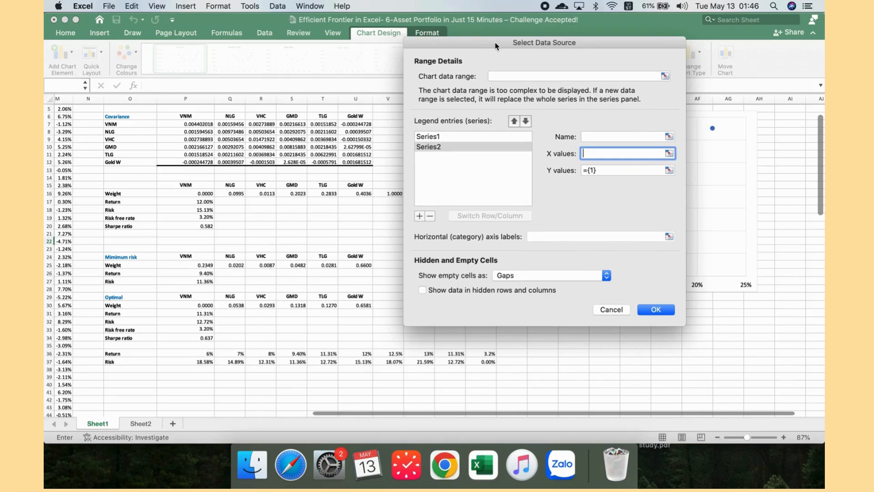
{"action": "left_click", "coordinate": [460, 361]}
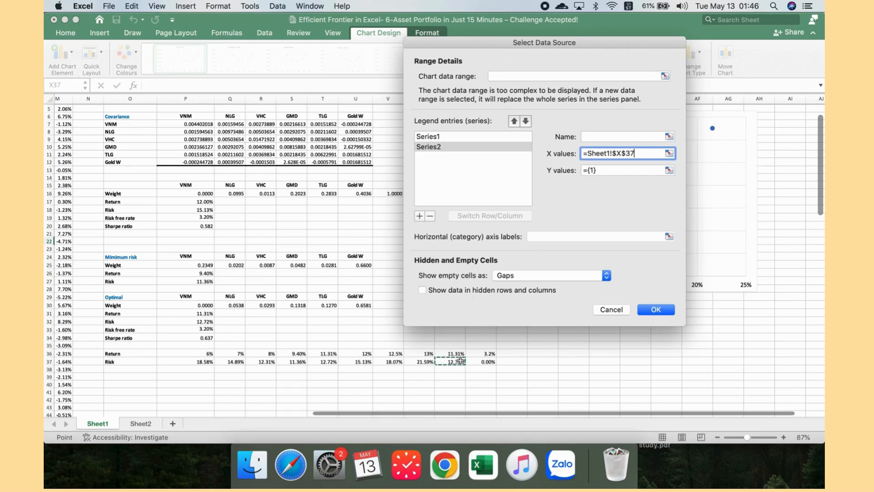
{"action": "left_click", "coordinate": [482, 361], "text": "super"}
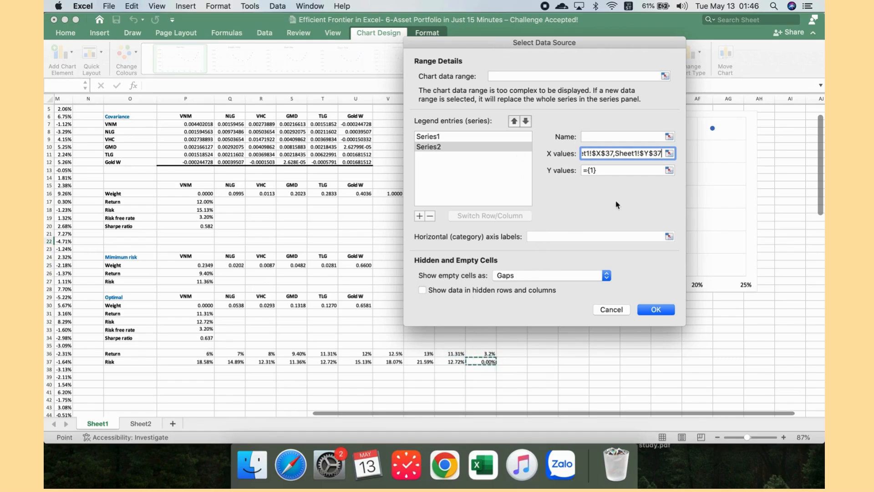
{"action": "left_click", "coordinate": [606, 170]}
{"action": "key", "text": "BackSpace"}
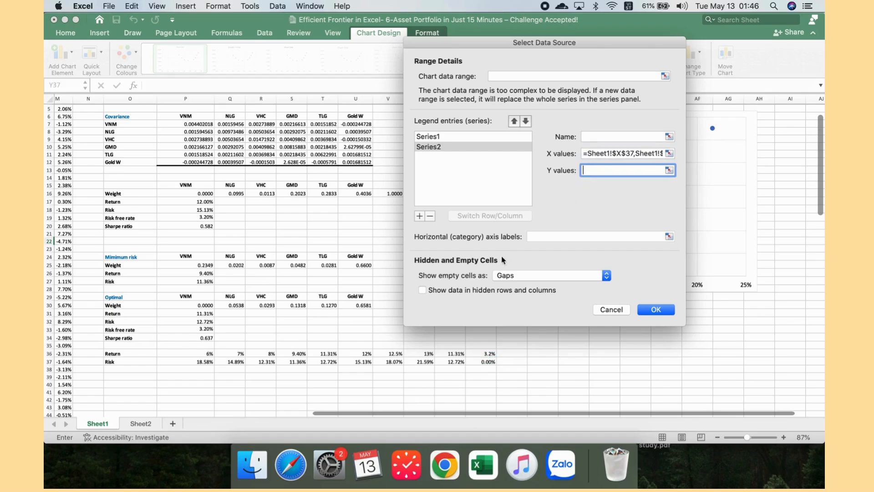
{"action": "left_click", "coordinate": [457, 352]}
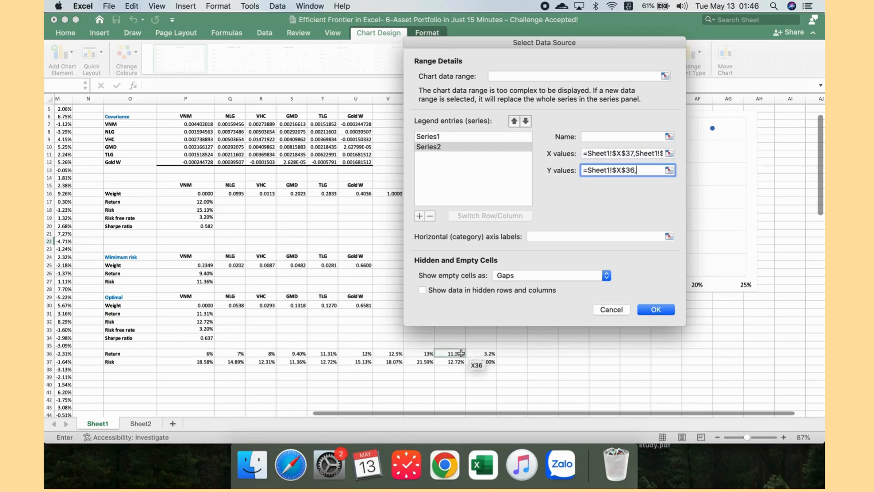
{"action": "left_click", "coordinate": [486, 354], "text": "super"}
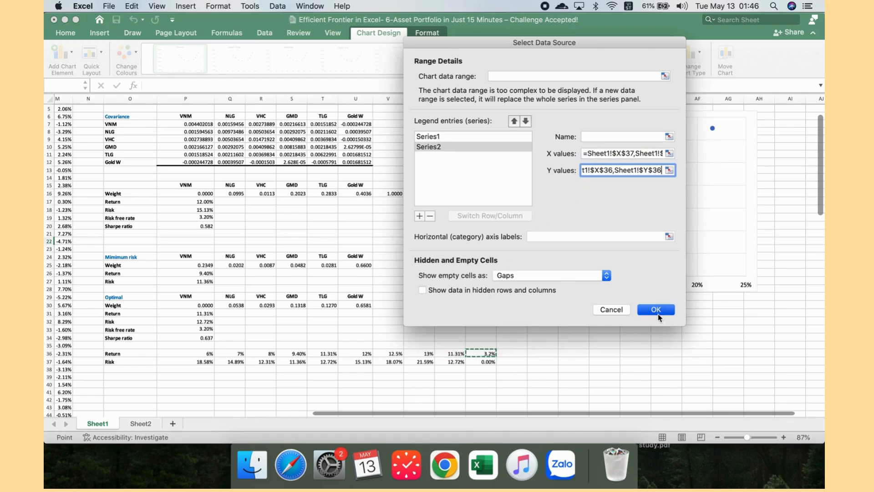
{"action": "left_click", "coordinate": [657, 314]}
Step: Give the new risk-free-to-optimal series a solid line connecting its two points
{"action": "left_click", "coordinate": [531, 308]}
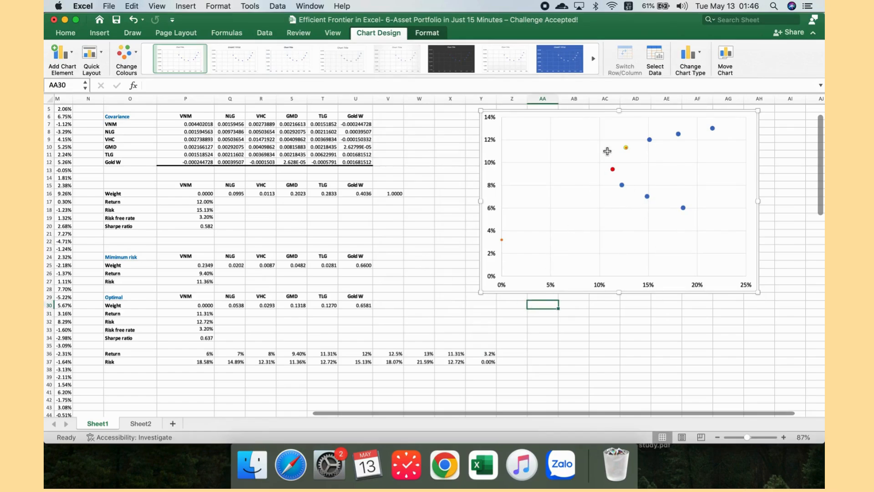
{"action": "left_click", "coordinate": [502, 241]}
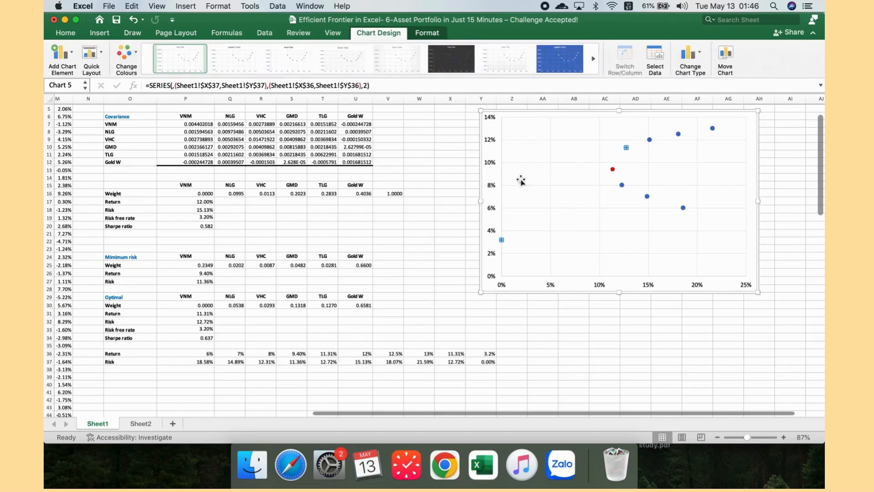
{"action": "double_click", "coordinate": [502, 240]}
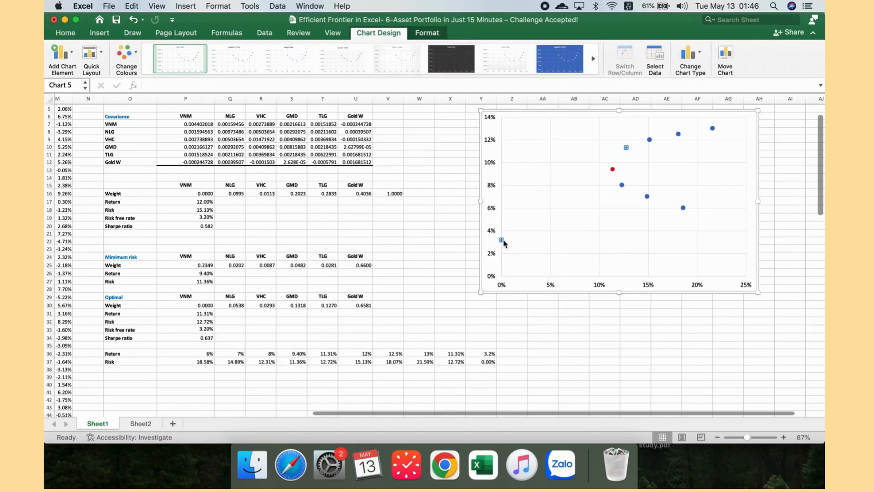
{"action": "left_click", "coordinate": [680, 128]}
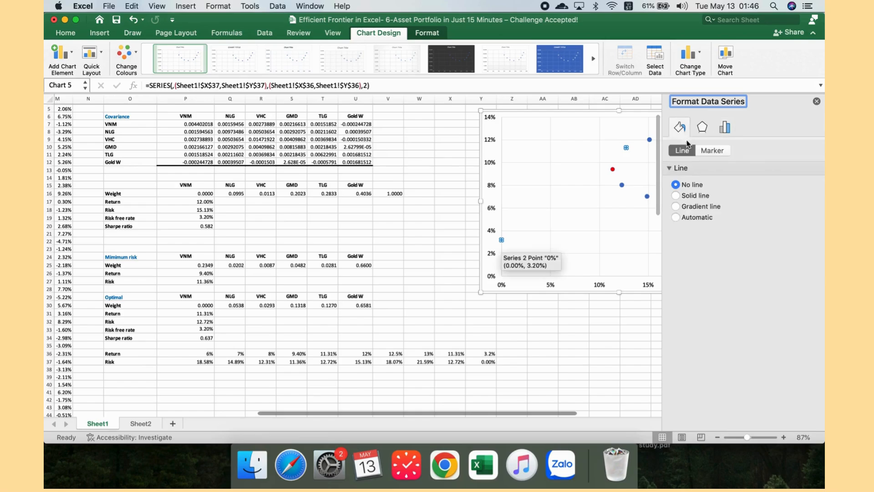
{"action": "left_click", "coordinate": [683, 196]}
{"action": "left_click", "coordinate": [606, 361]}
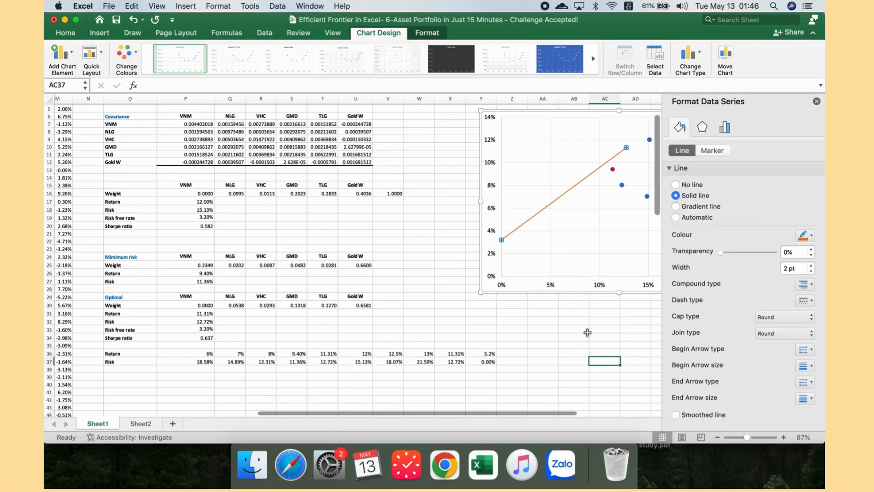
Step: Move the chart left so it sits closer to the data tables, and close the formatting pane
{"action": "left_click", "coordinate": [543, 114]}
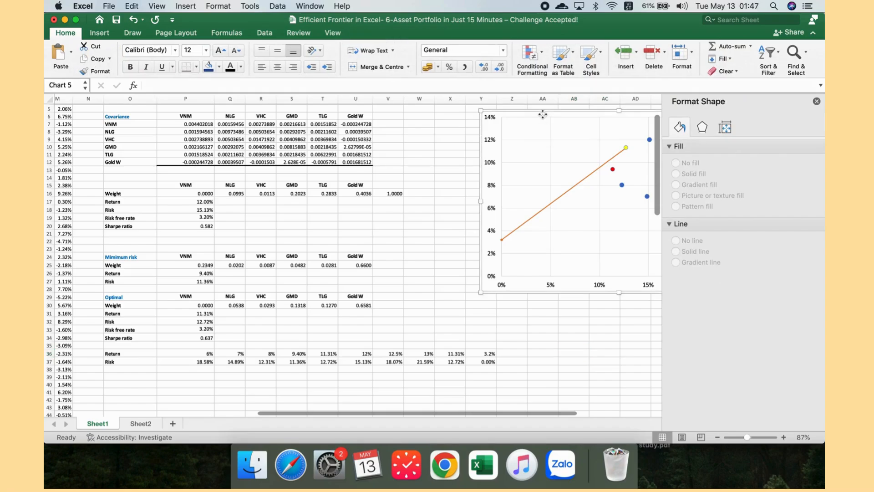
{"action": "left_click_drag", "start_coordinate": [543, 115], "coordinate": [418, 137]}
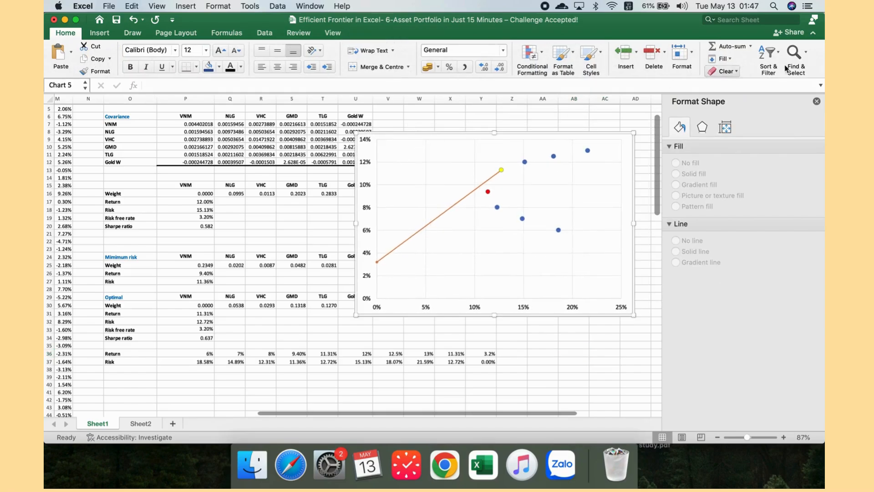
{"action": "left_click", "coordinate": [817, 103]}
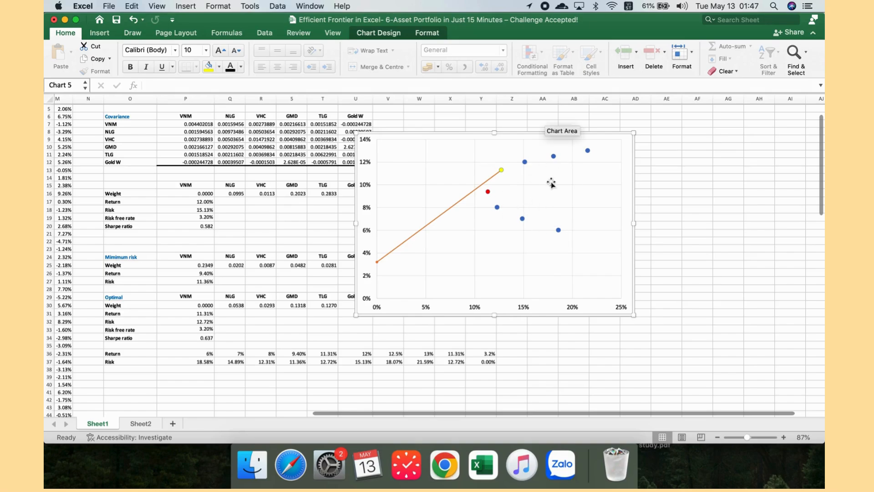